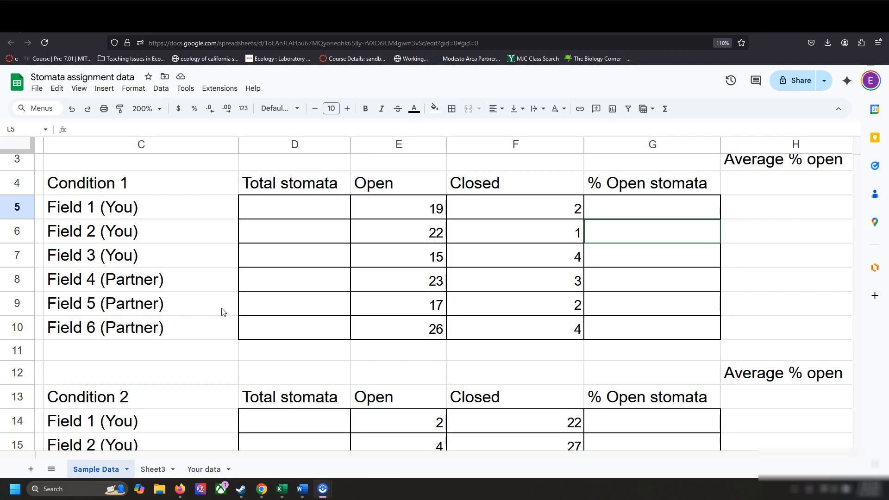
Step: Examine the open and closed stomata counts for all six fields of Condition 1 and the Condition 2 data below
drag(368, 207, 472, 319)
right_click(473, 320)
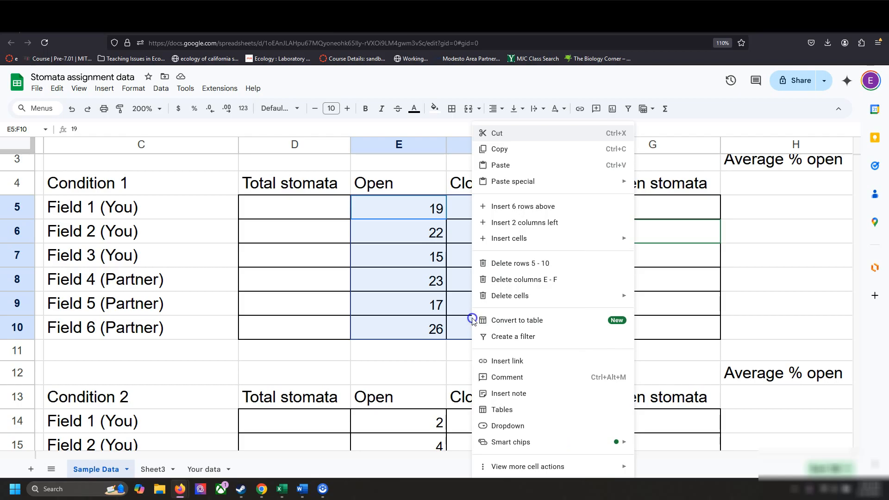
click(446, 321)
drag(397, 212, 482, 331)
click(482, 330)
scroll(480, 331, down, 5)
scroll(482, 332, up, 6)
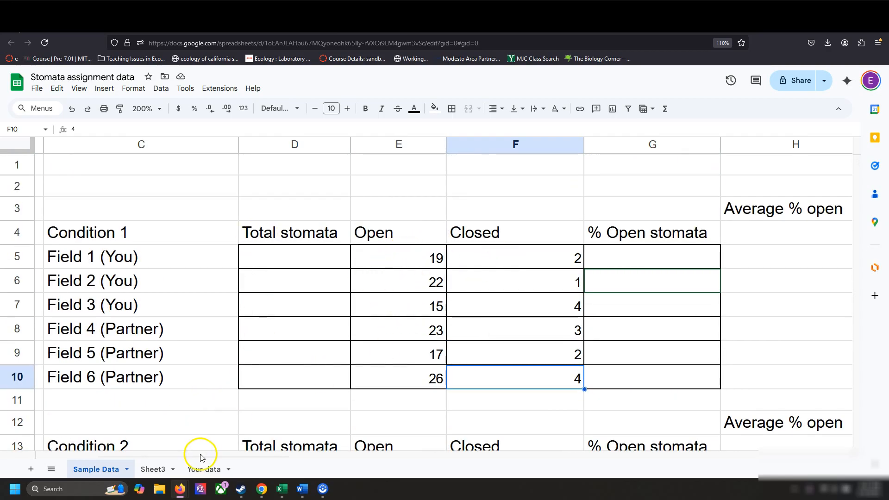
Step: Open the Your data sheet and look over its Condition 1 and Condition 2 tables
click(200, 469)
scroll(432, 261, right, 4)
scroll(433, 263, down, 5)
scroll(432, 265, up, 3)
scroll(433, 265, left, 2)
scroll(433, 266, up, 3)
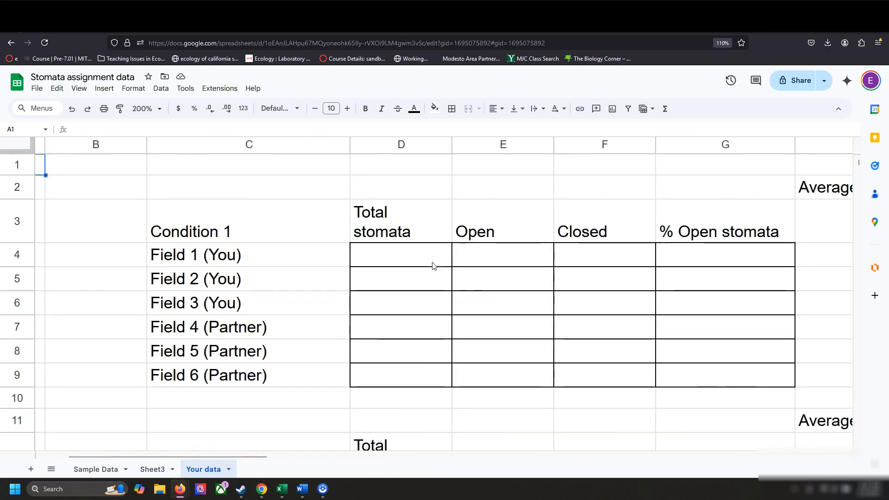
scroll(432, 265, right, 1)
scroll(432, 265, down, 2)
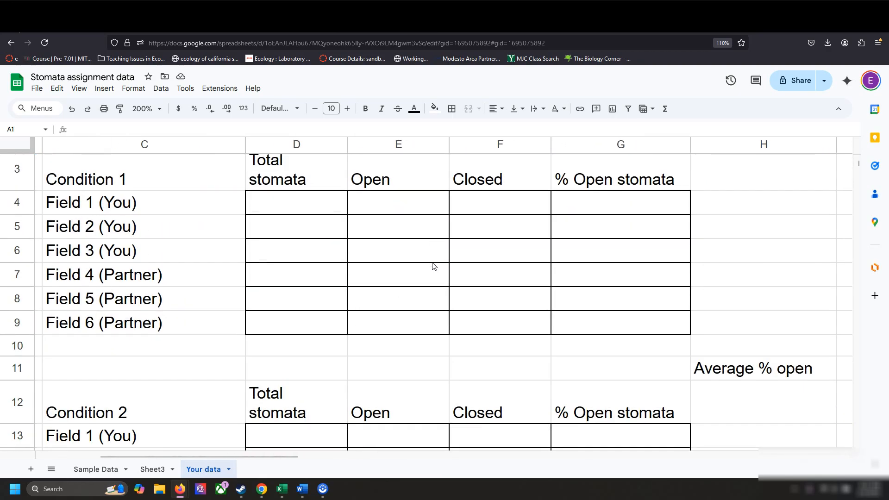
Step: Return to the Sample Data sheet and go over the Field 1 cells of Condition 1
click(98, 471)
click(369, 302)
key(Up)
key(Up)
key(Left)
key(Left)
key(Right)
key(Right)
key(Right)
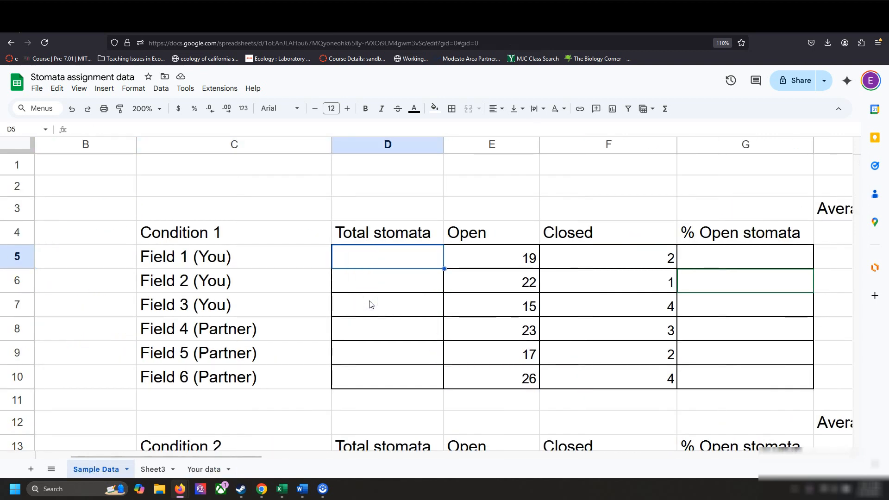
key(Right)
key(Right)
key(Left)
key(Left)
key(Left)
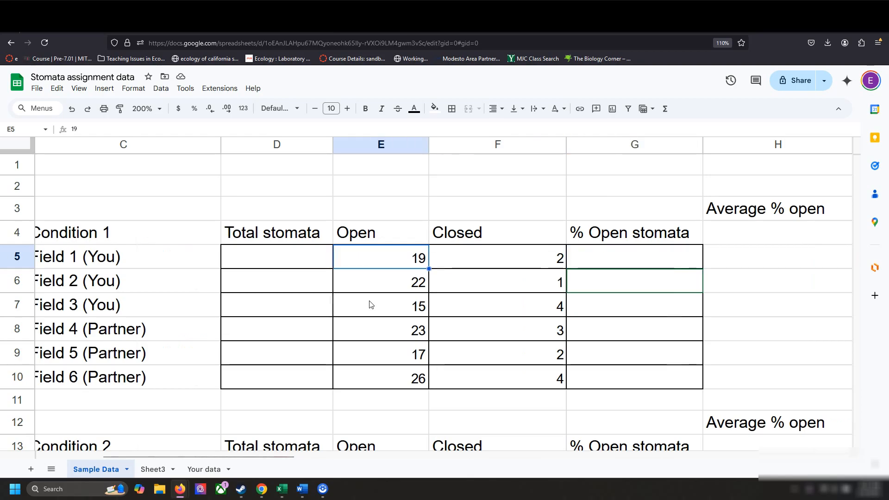
Step: Enter 21 as the total stomata for Field 1 of Condition 1 in D5
key(Right)
key(Left)
key(Left)
text(21)
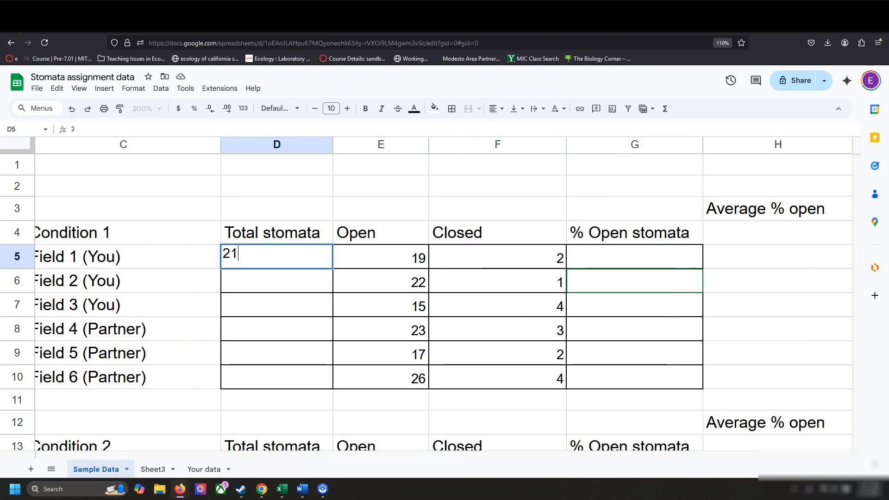
key(Return)
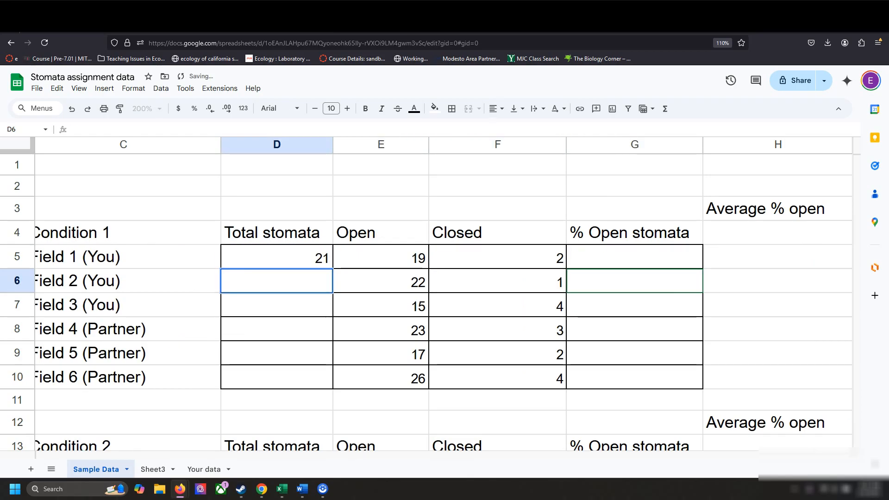
Step: Recheck Field 1's open and closed counts and clear the total stomata value in D5
key(Up)
key(Right)
key(Right)
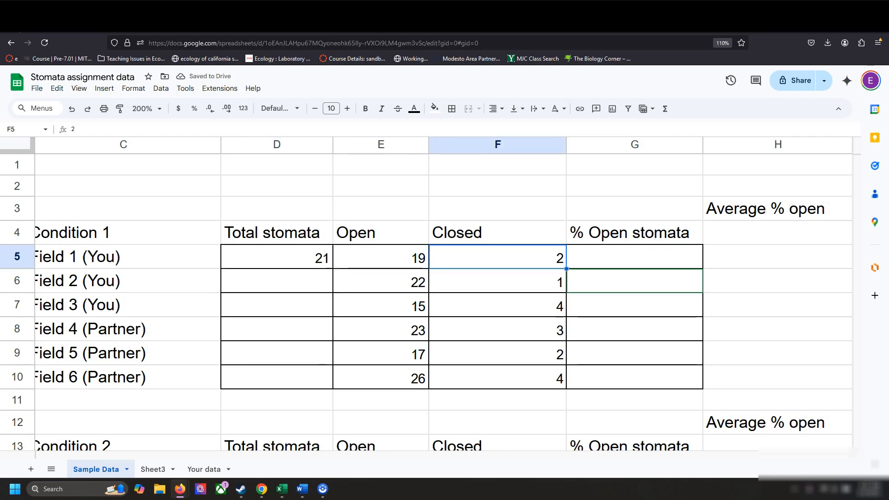
key(Left)
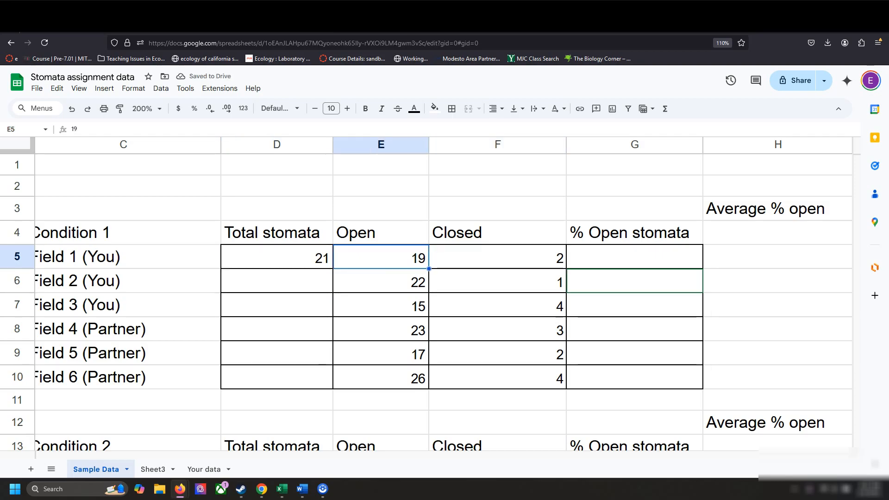
key(Left)
key(Delete)
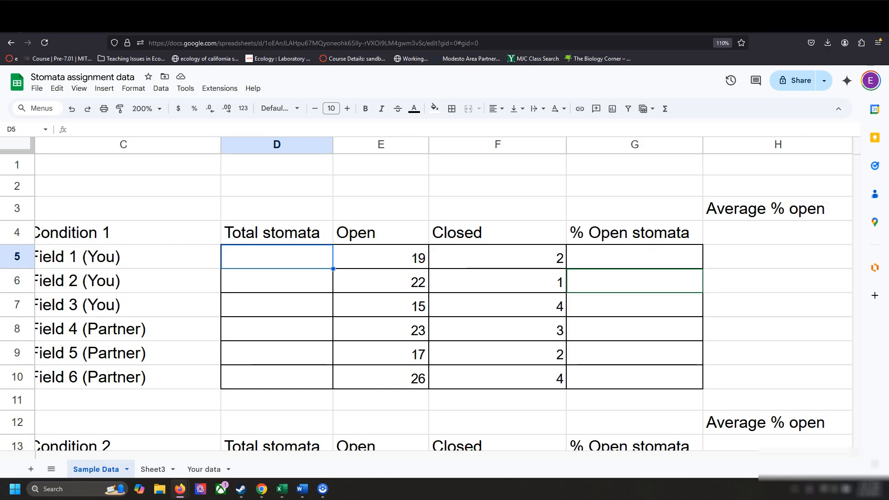
key(Down)
key(Right)
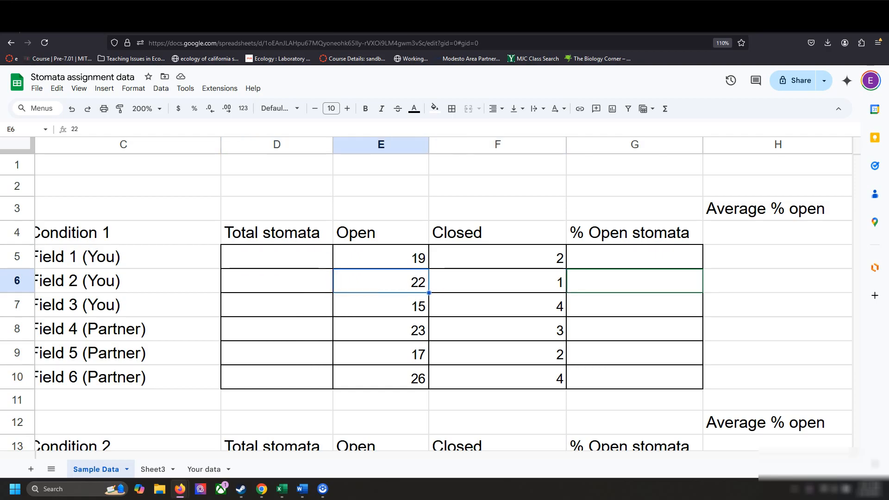
key(Left)
key(Up)
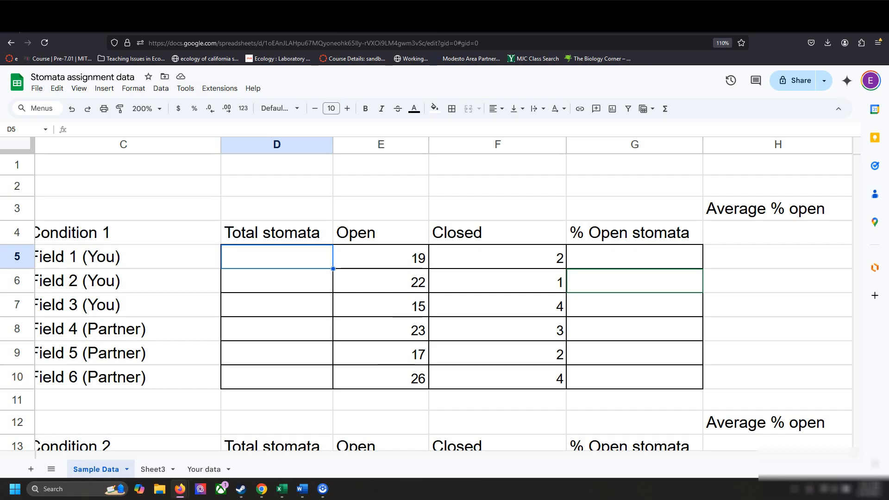
drag(382, 305, 404, 187)
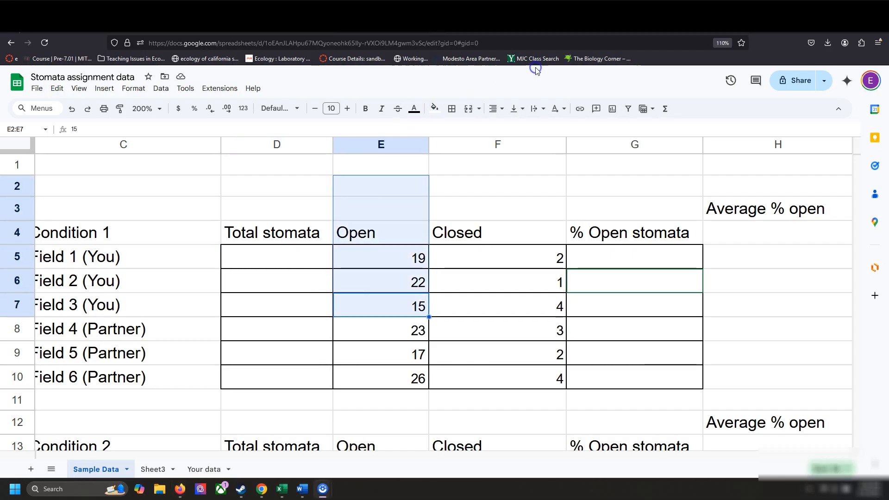
Step: Try a formula with literal counts, =sum(19,2, in D5 for Field 1's total stomata, and clear it again
click(303, 258)
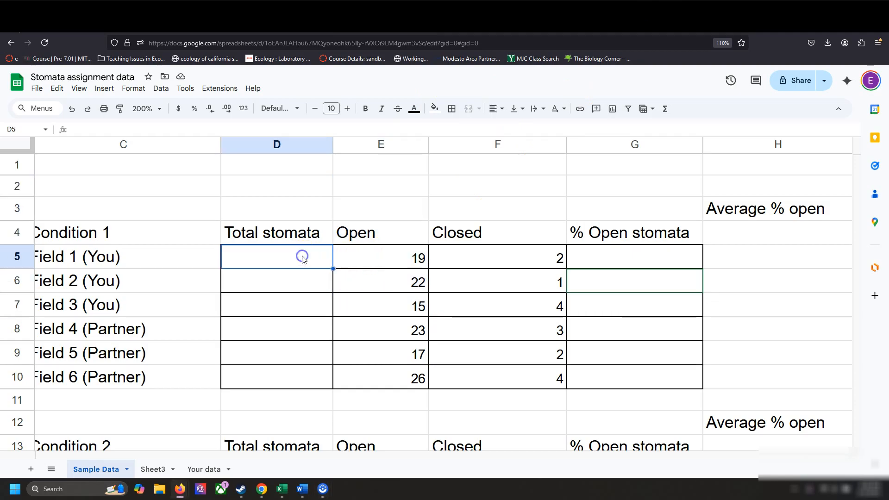
text(=)
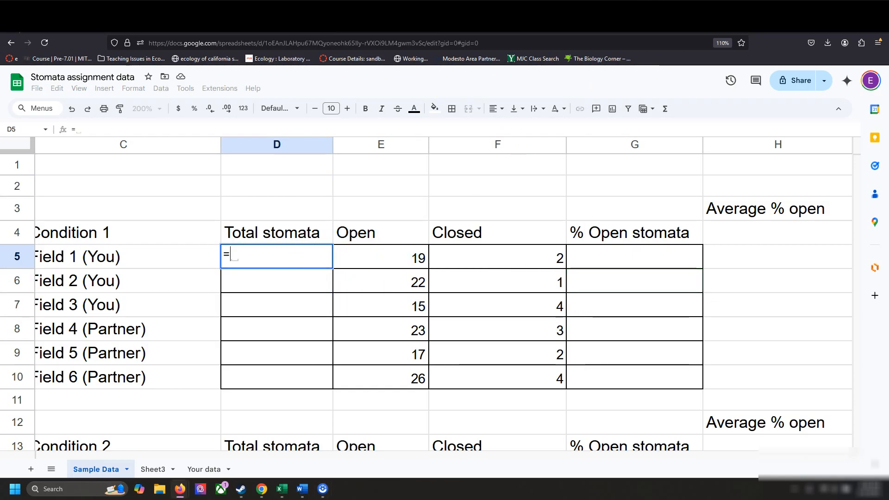
key(BackSpace)
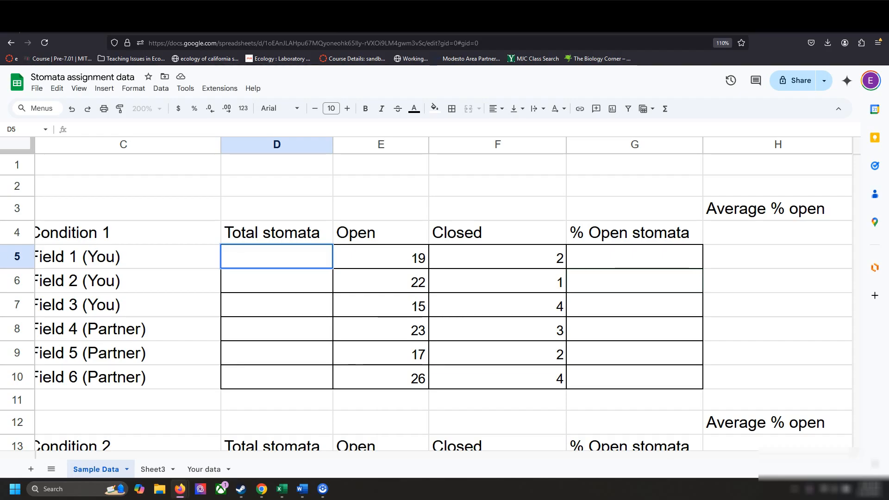
text(=sum)
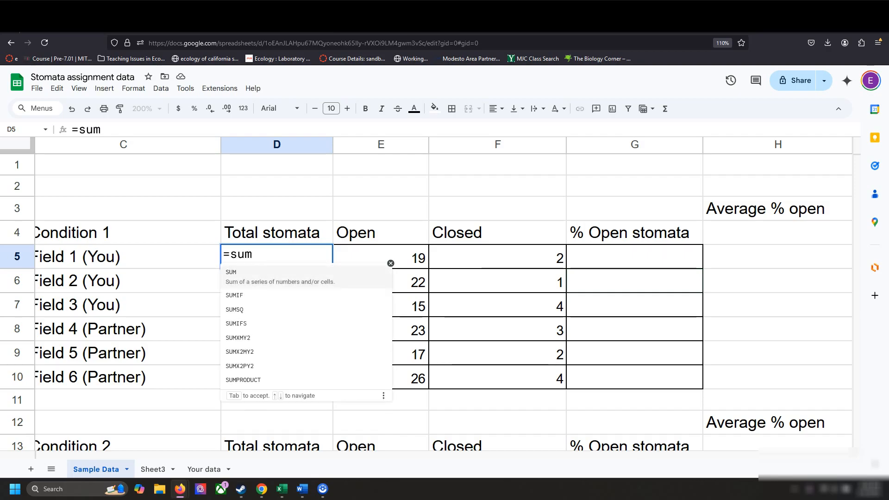
text(()
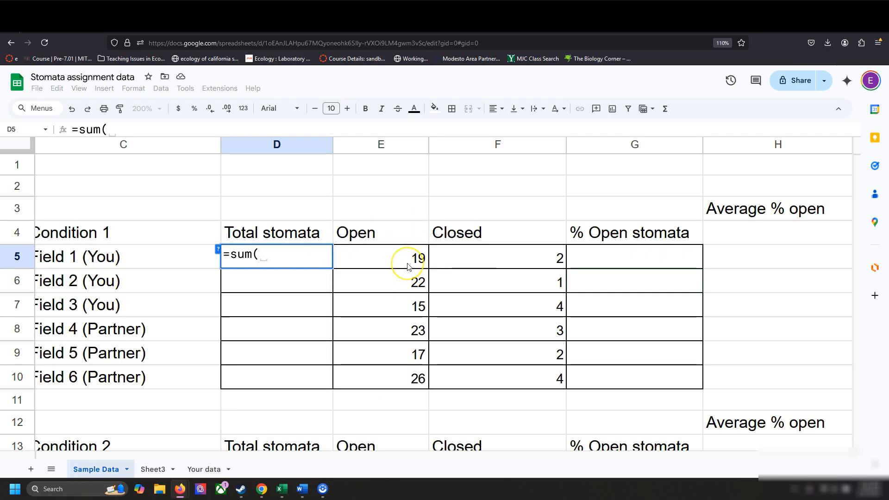
text(19)
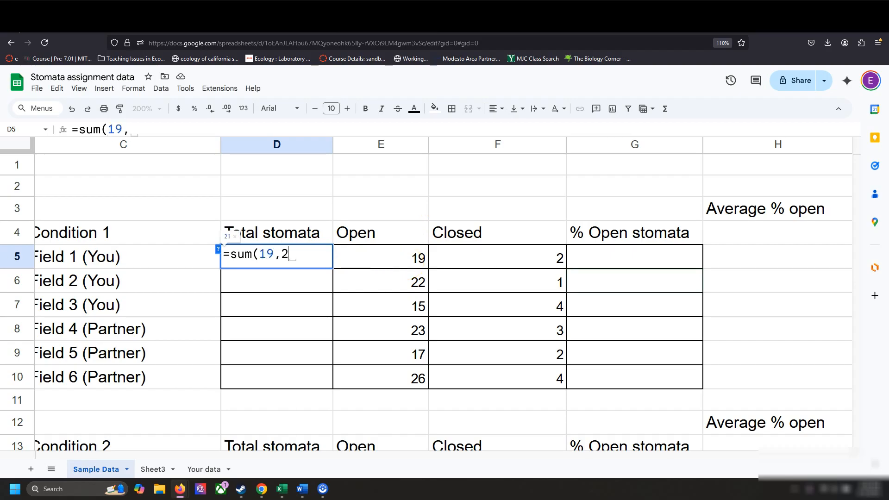
text(,2)
key(BackSpace)
key(BackSpace)
key(BackSpace)
key(BackSpace)
key(BackSpace)
key(BackSpace)
key(BackSpace)
key(BackSpace)
key(BackSpace)
key(Return)
Step: Identify the cell reference of Field 1's open count from its column letter and row number
click(411, 266)
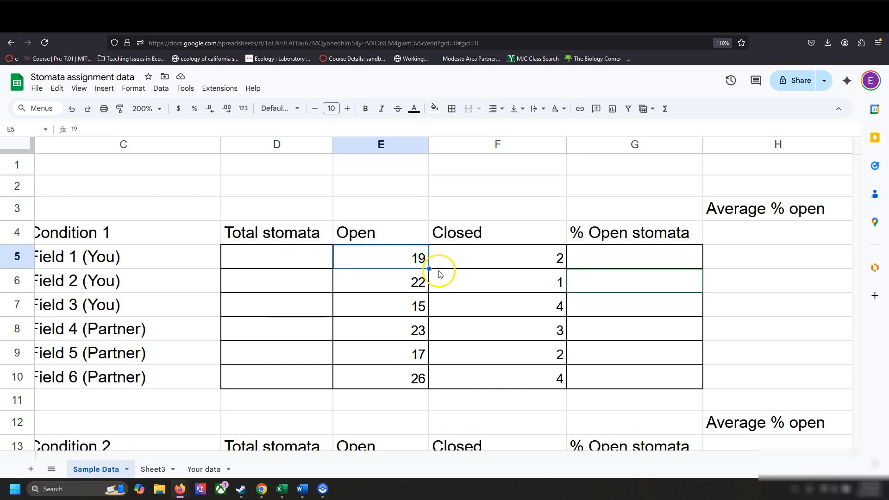
click(464, 262)
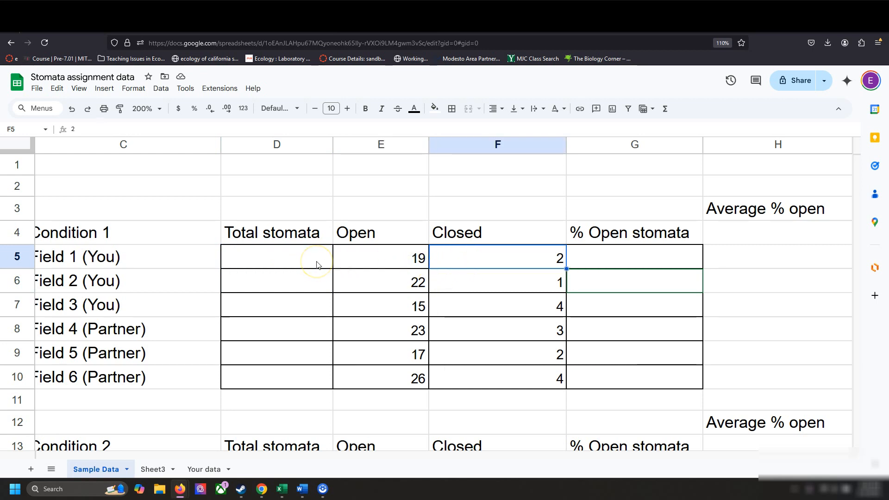
click(379, 258)
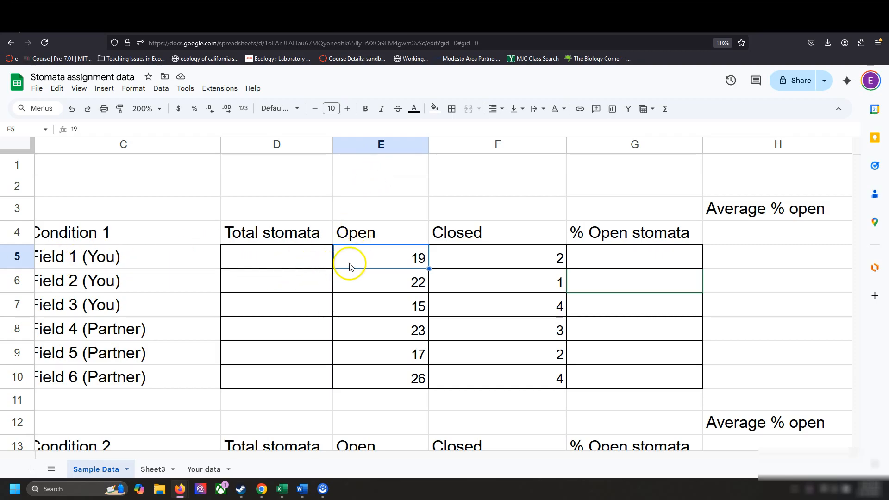
shift+click(379, 170)
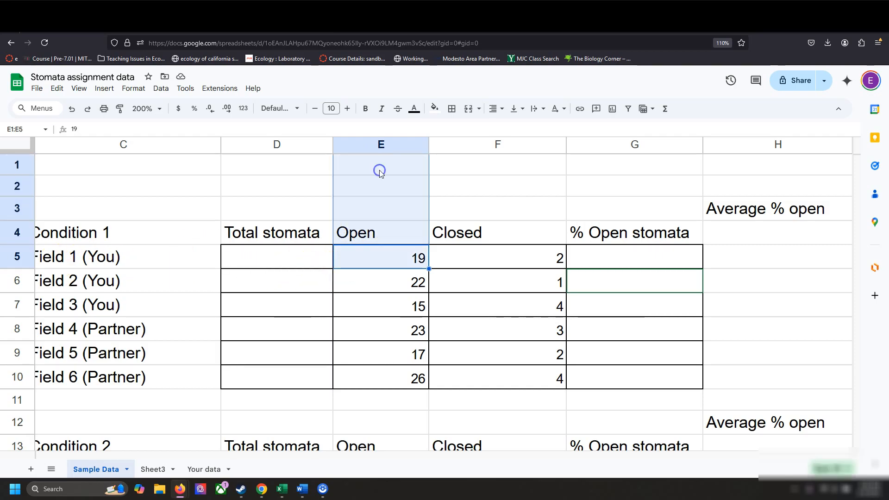
ctrl+click(77, 264)
scroll(192, 244, left, 3)
scroll(536, 171, right, 3)
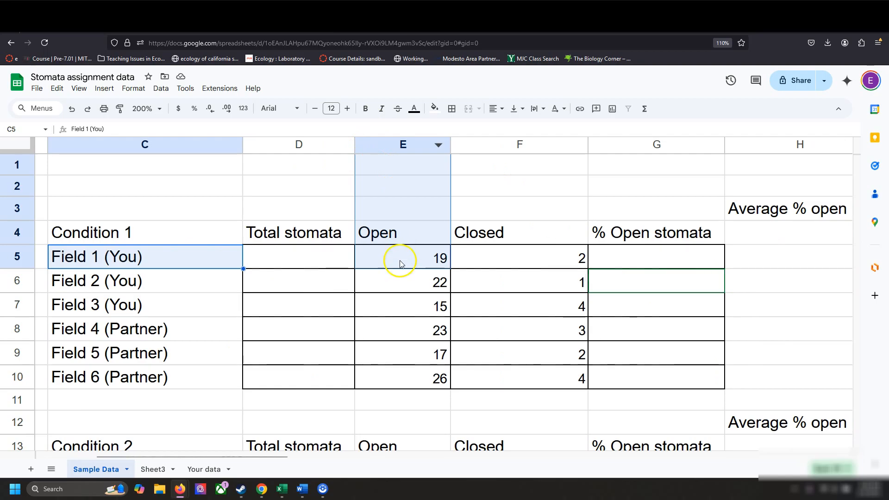
click(414, 262)
click(341, 185)
click(426, 264)
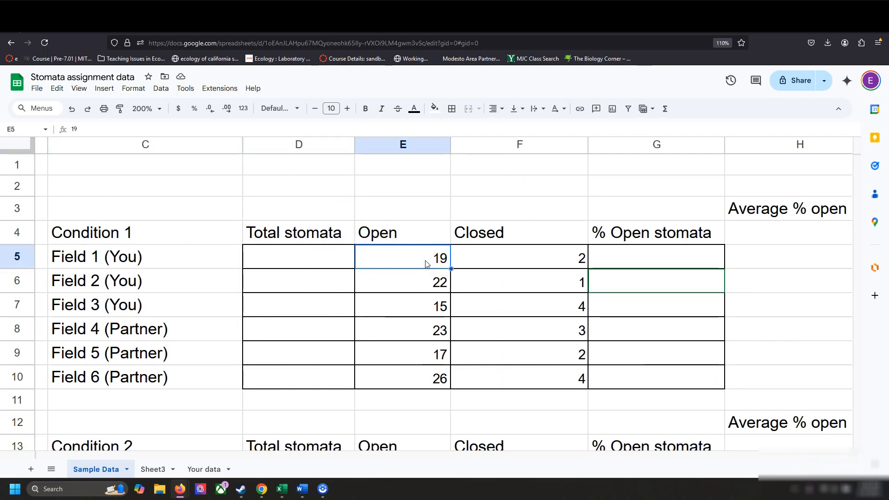
key(Down)
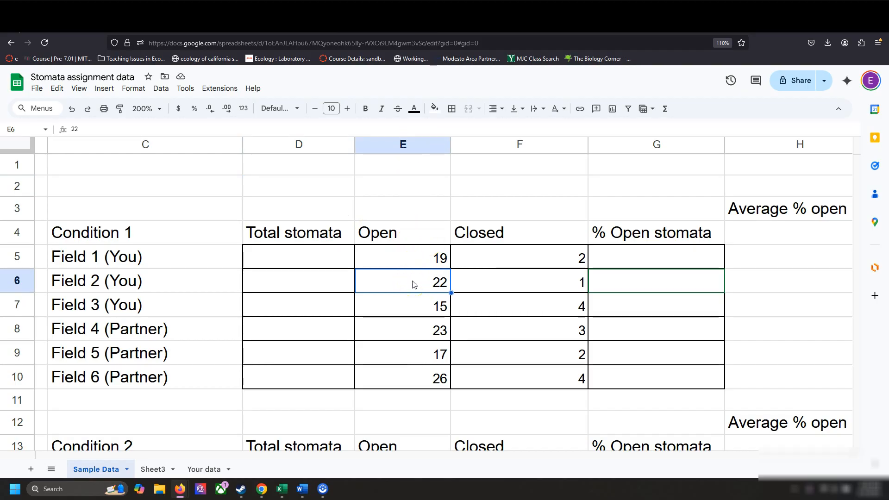
Step: Identify the cell reference of Field 1's closed count from its column letter and row number
click(508, 257)
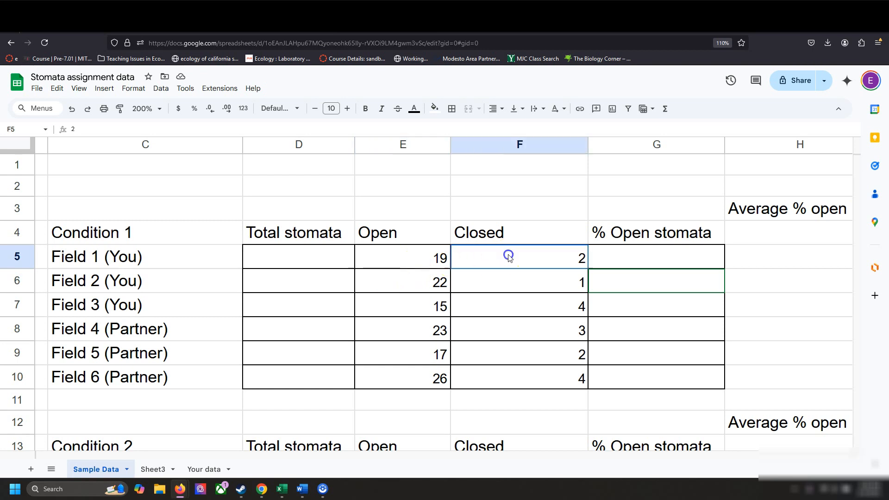
double_click(508, 257)
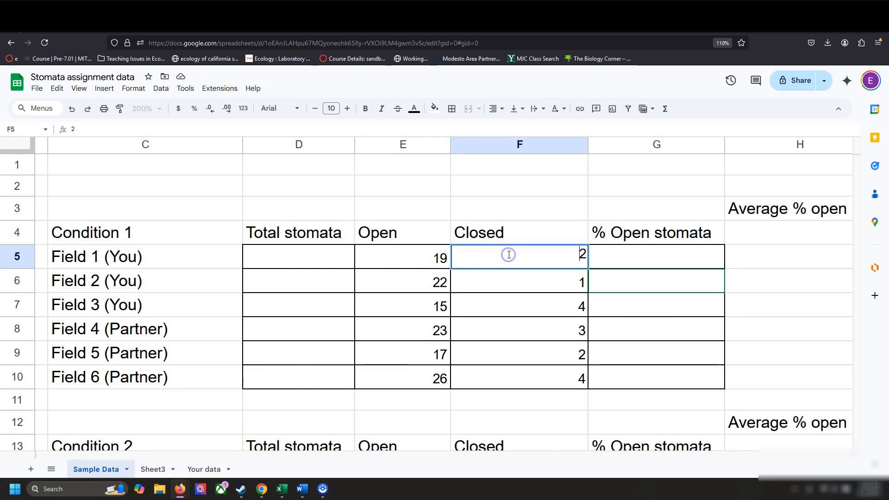
click(515, 235)
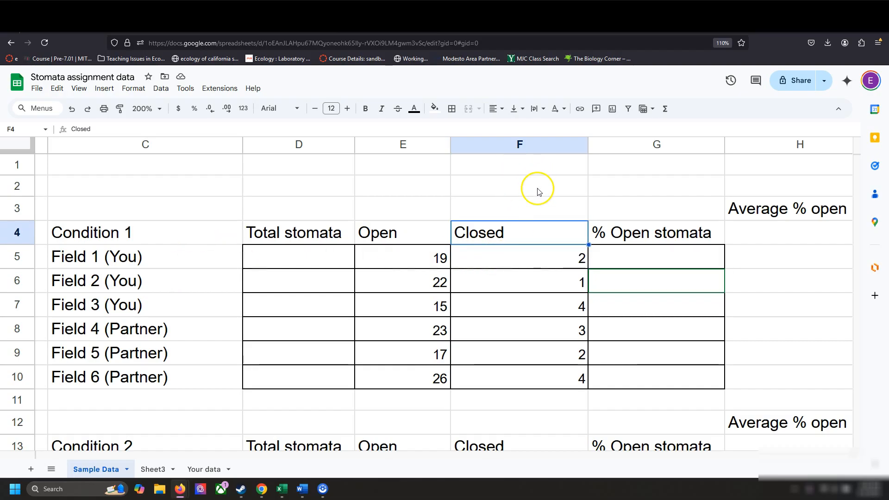
click(525, 270)
Step: Enter the formula =sum(E5,F5) in D5 for Field 1's total stomata and dismiss the suggested autofill
click(298, 268)
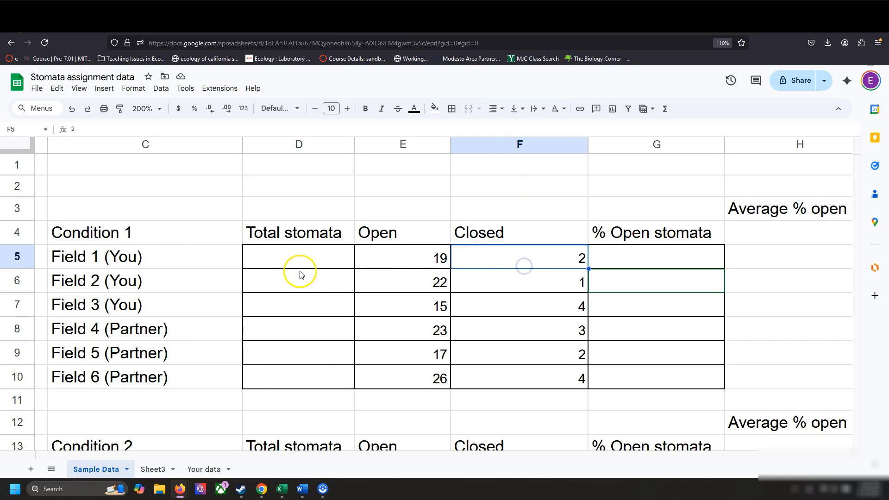
text(=sum)
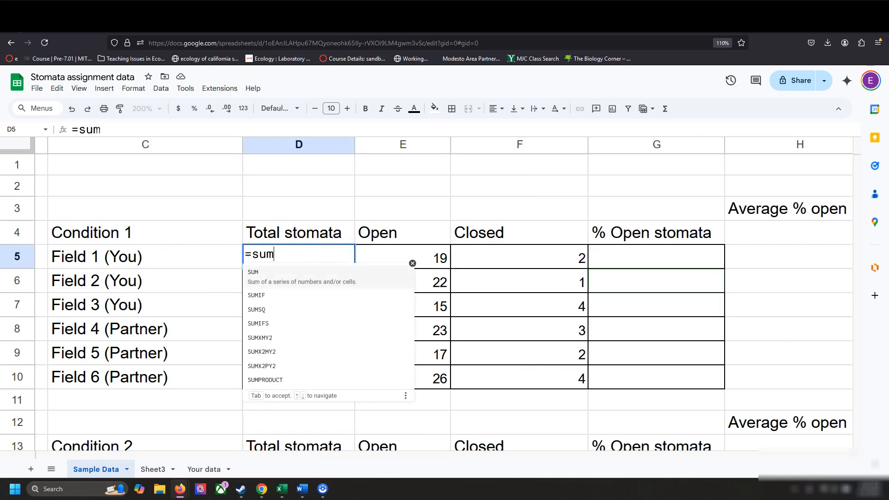
text((E5)
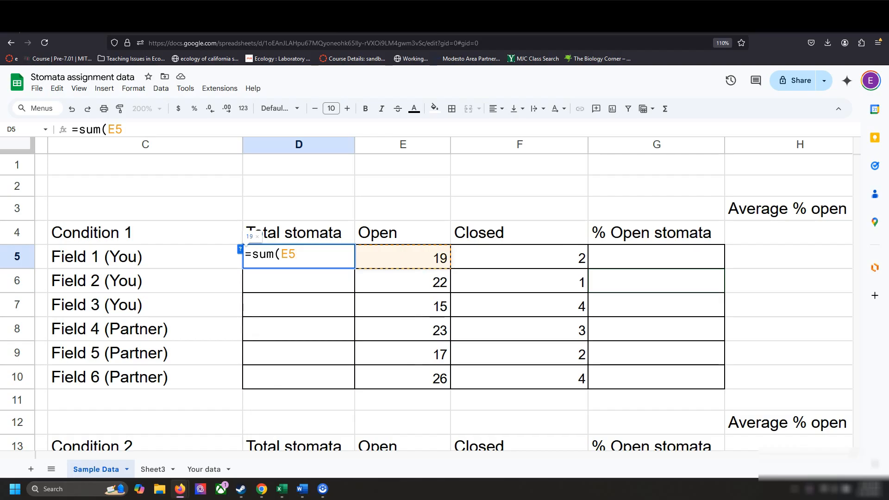
text(,F5)
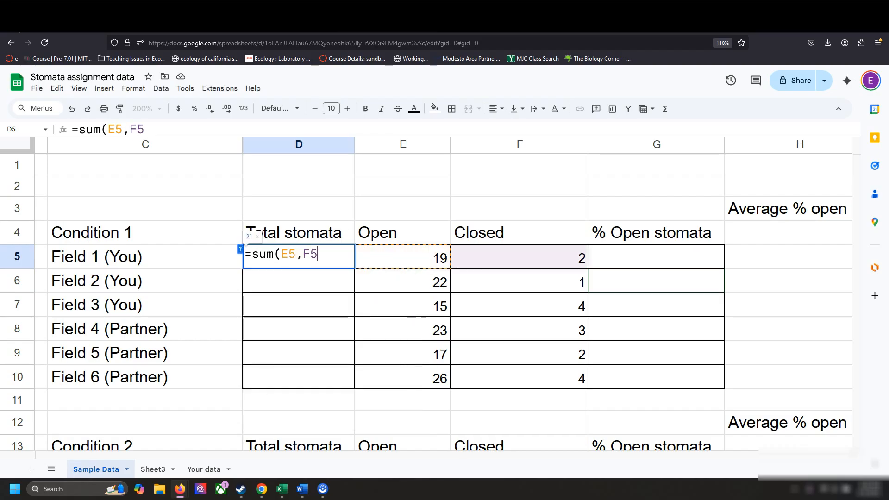
key(BackSpace)
key(BackSpace)
key(BackSpace)
key(BackSpace)
key(BackSpace)
key(BackSpace)
key(BackSpace)
key(BackSpace)
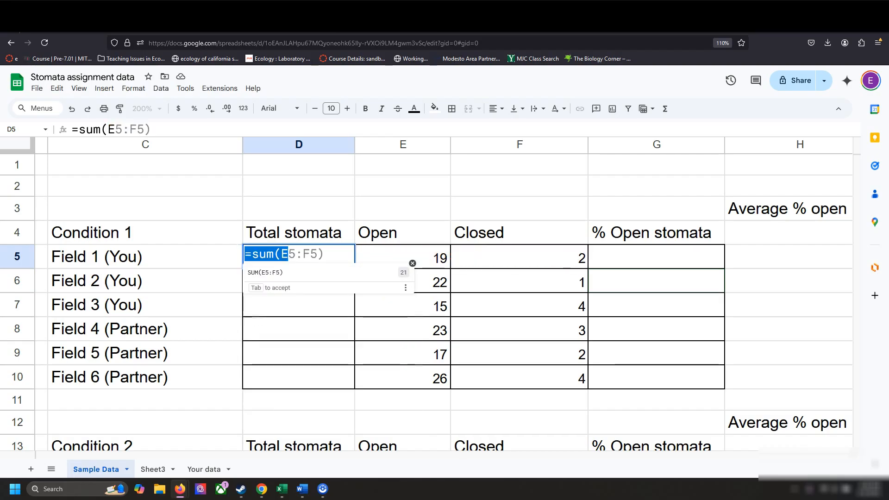
text(m()
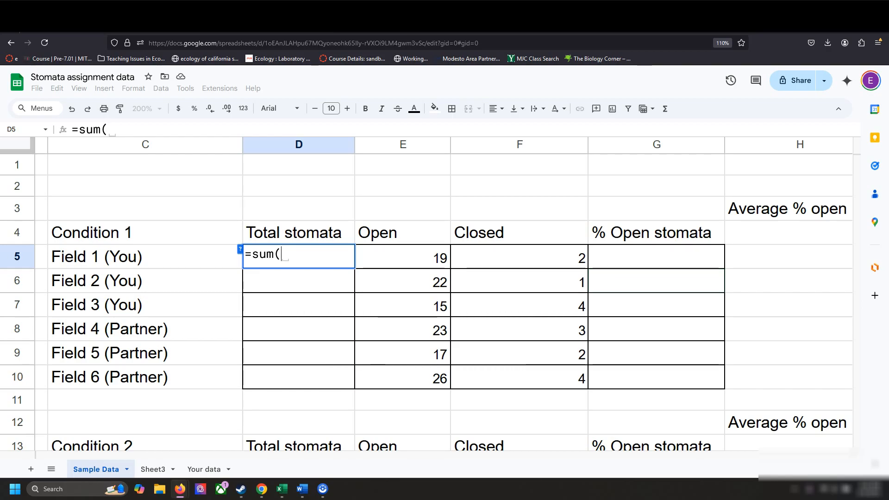
text(e5,f45)
key(BackSpace)
key(BackSpace)
text(5)
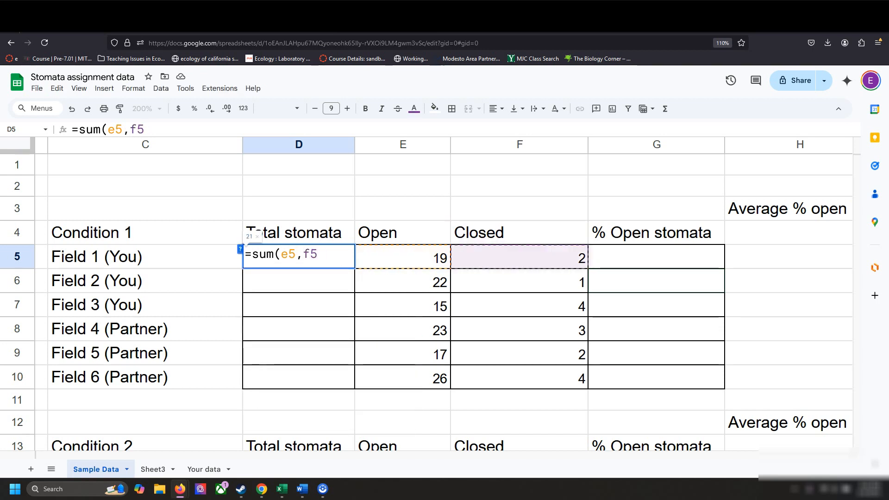
text())
key(Return)
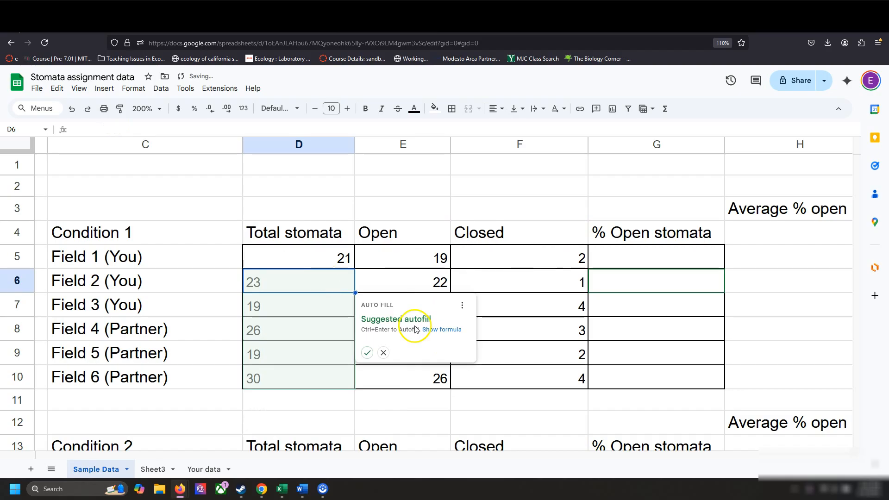
click(383, 353)
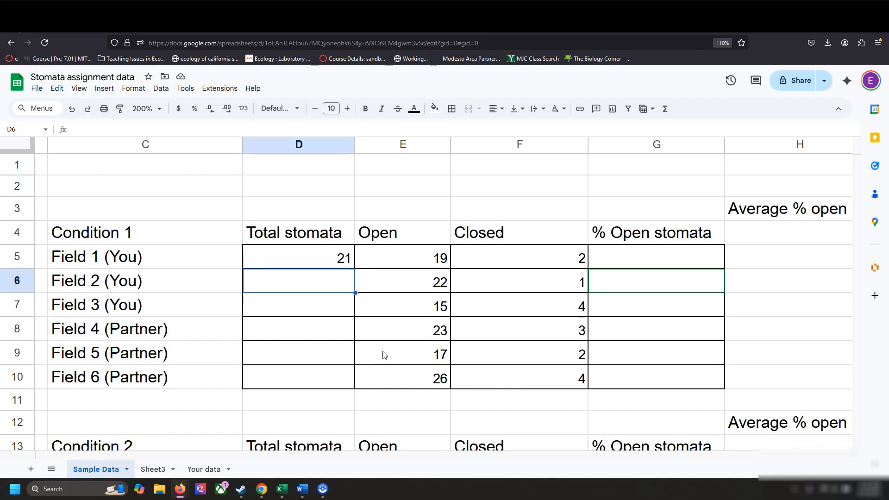
Step: Enter 23 in D6 as Field 2's total stomata and return to Field 1's total in D5
text(23)
key(Return)
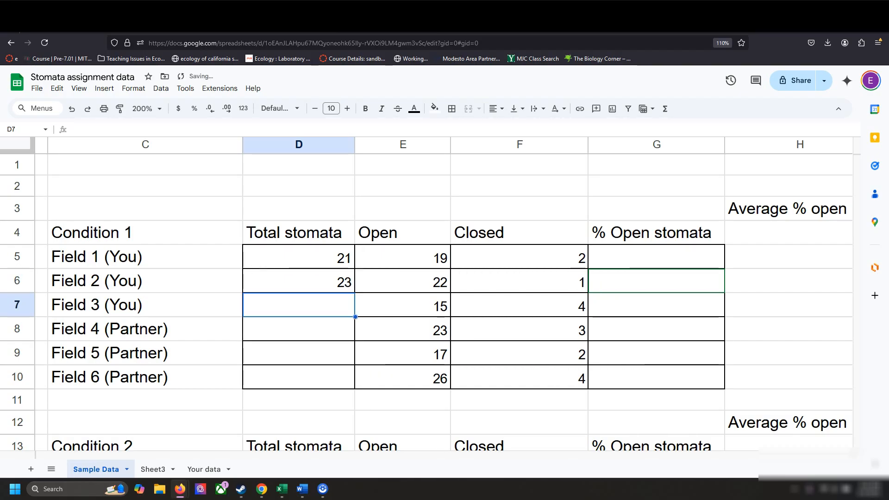
key(Return)
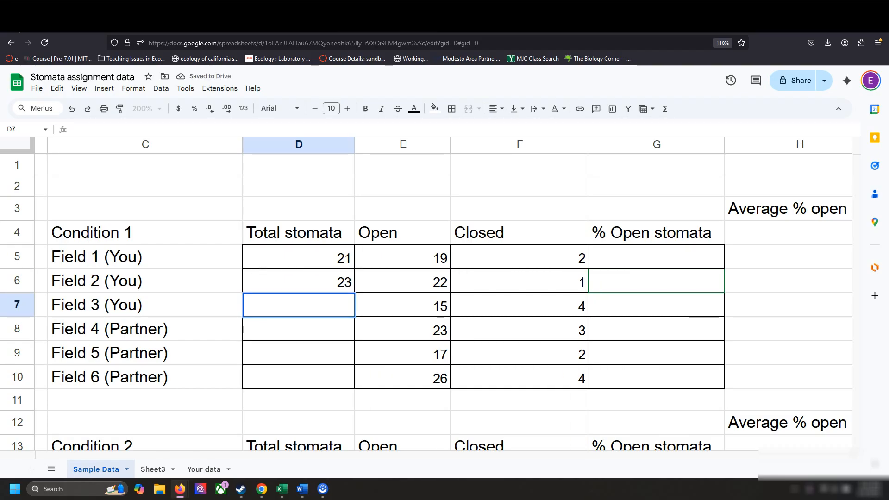
key(Return)
key(Up)
key(Up)
key(Up)
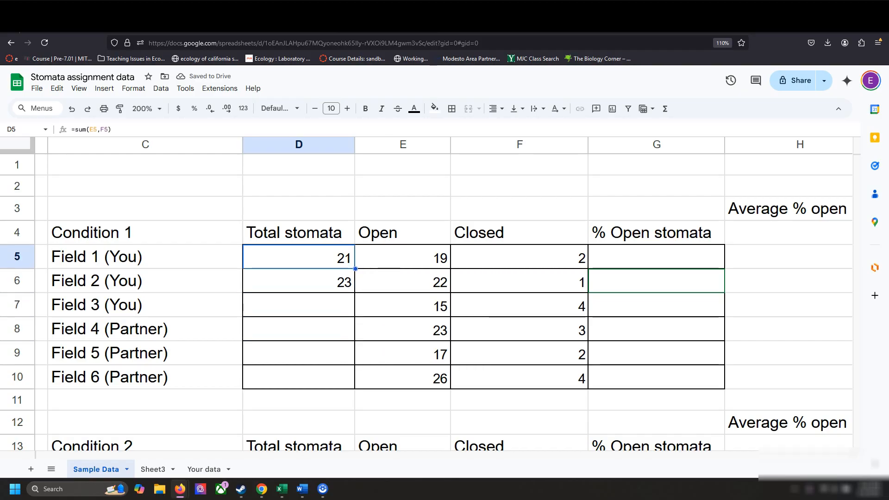
Step: Try replacing Field 2's total in D6 with the formula =sum(E6,F6), and undo the entry
key(Down)
key(Delete)
text(=sum(D)
key(BackSpace)
text(E5)
key(BackSpace)
text(6,f)
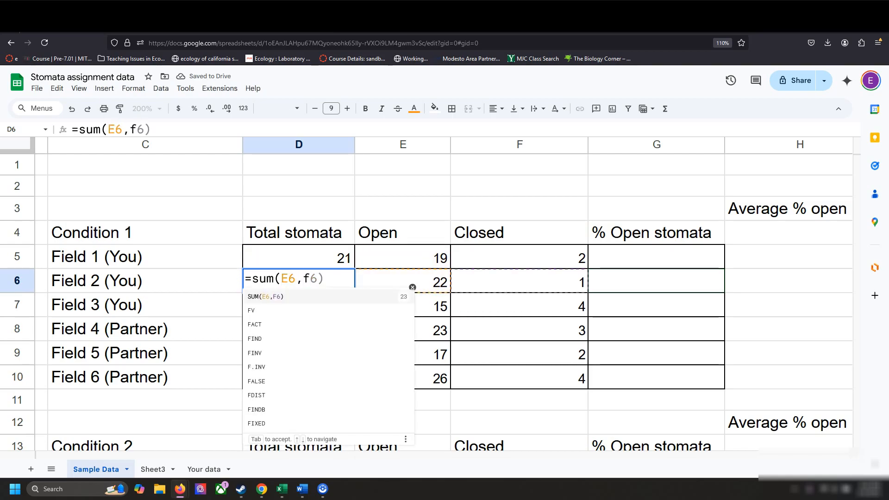
text(6)
key(Return)
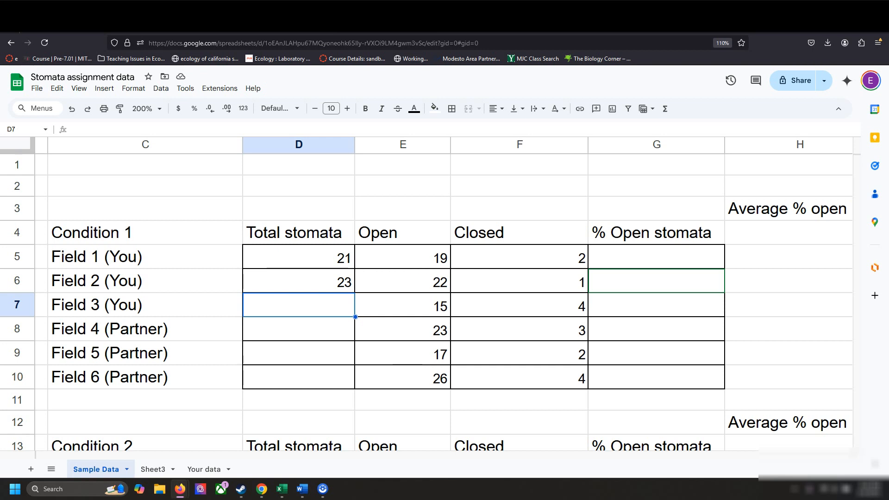
key(ctrl+z)
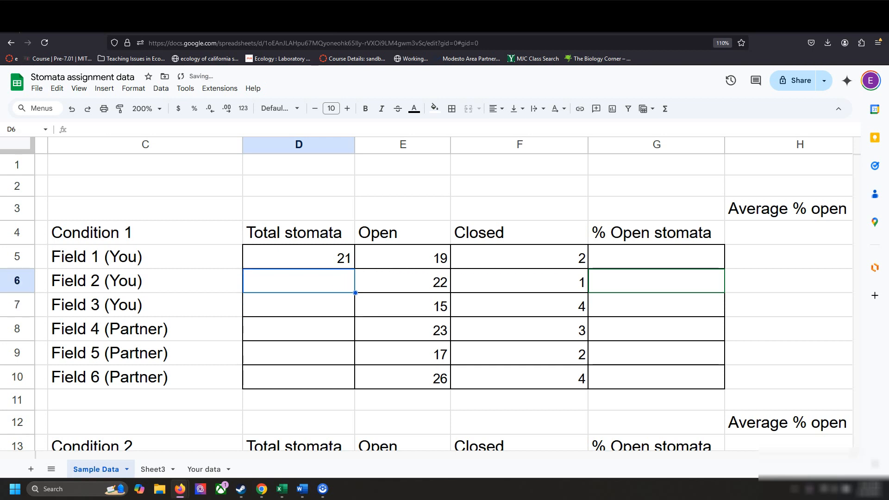
Step: Review the cell references used in Field 1's total stomata formula in D5
click(481, 176)
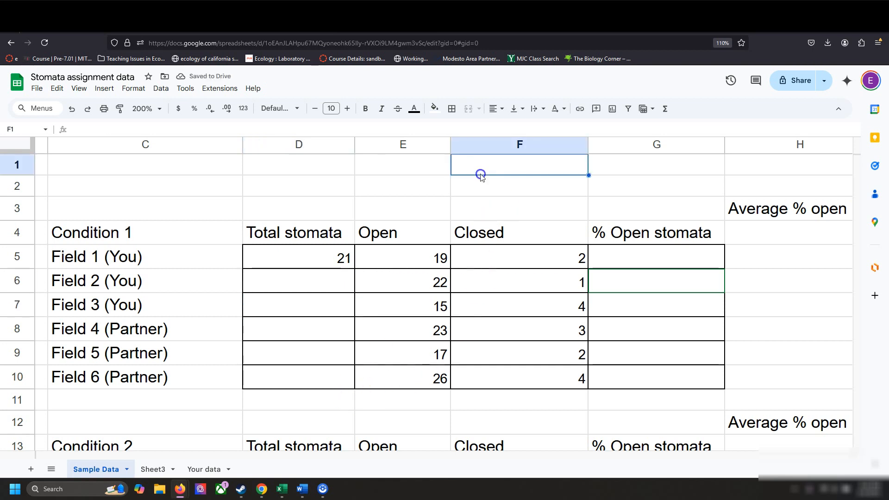
double_click(332, 256)
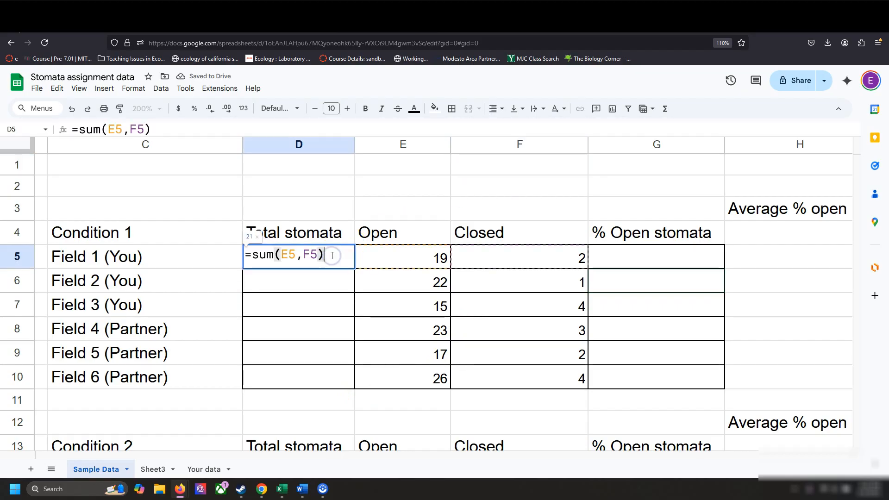
key(Return)
right_click(403, 253)
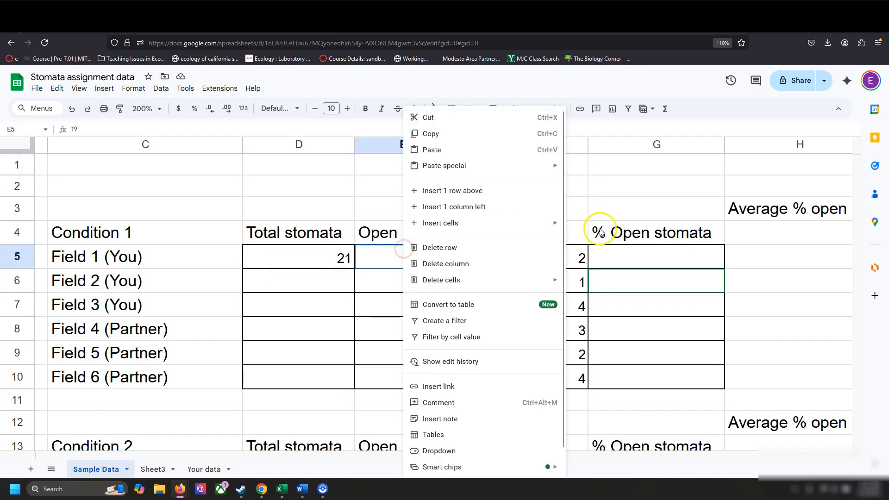
click(710, 204)
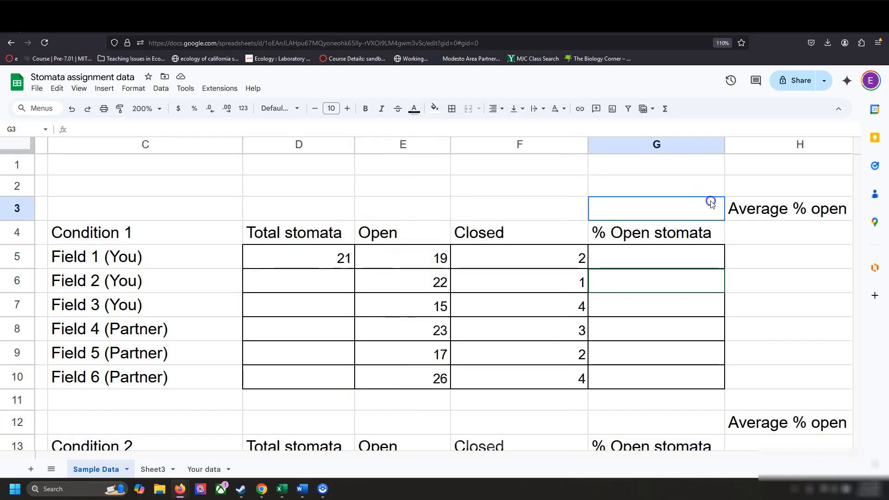
Step: Fill the total stomata formula from D5 down to D10 for all Condition 1 fields
click(311, 266)
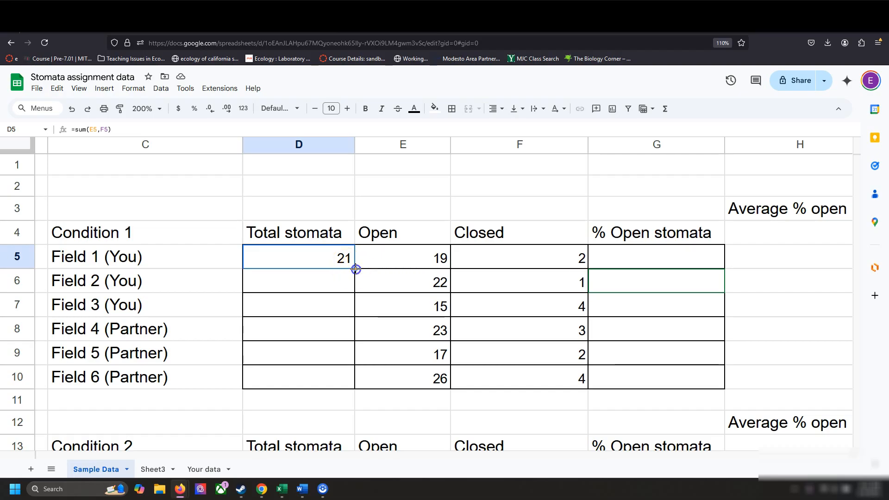
drag(352, 322, 348, 377)
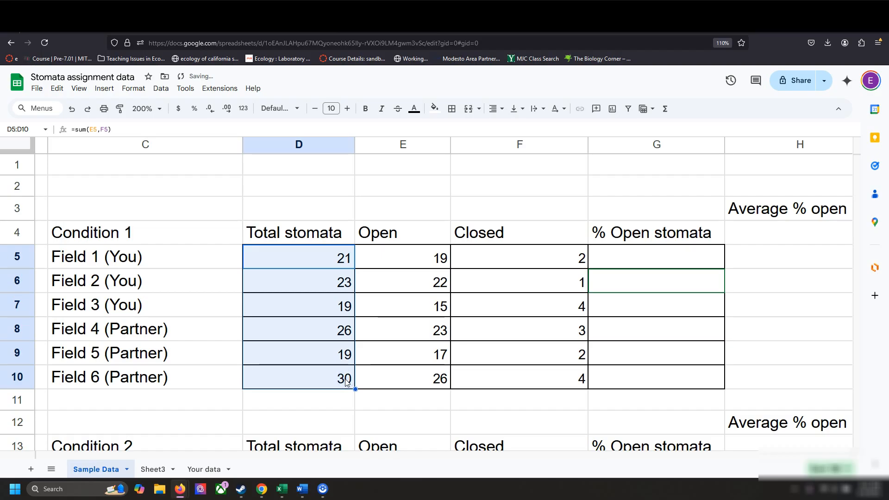
click(419, 327)
Step: Inspect the row references in the filled total stomata formulas in D6, D7 and D8
click(324, 266)
click(324, 278)
double_click(326, 285)
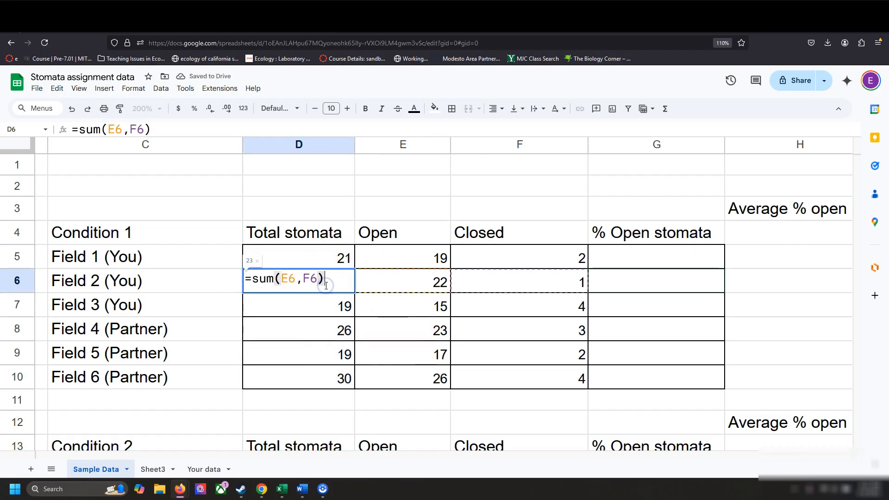
key(Return)
double_click(320, 306)
key(Return)
double_click(321, 330)
key(Return)
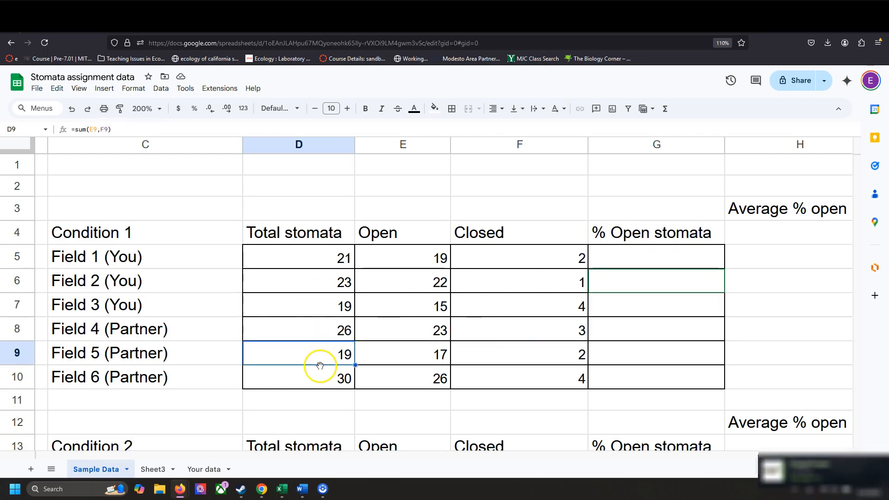
Step: Examine Condition 1's % Open stomata cells G5 to G10 and the open and total counts for Field 1
scroll(423, 363, down, 1)
scroll(422, 363, down, 2)
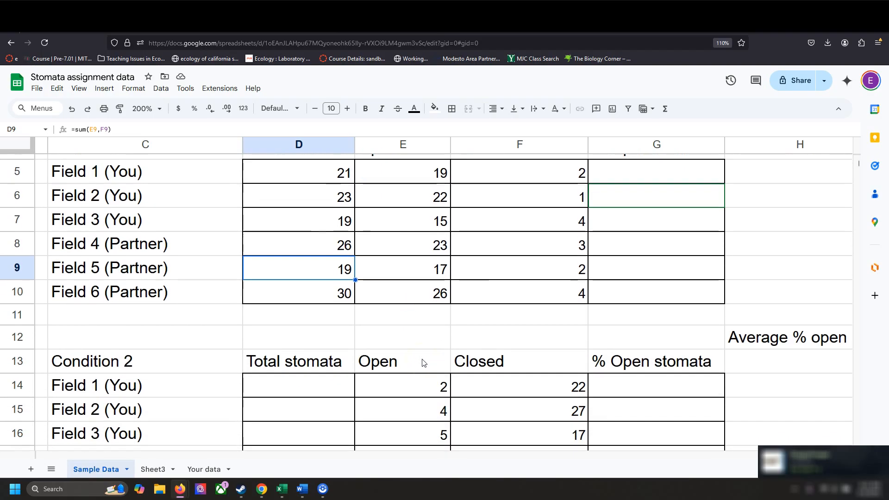
scroll(422, 362, up, 2)
scroll(422, 363, down, 5)
scroll(423, 362, up, 5)
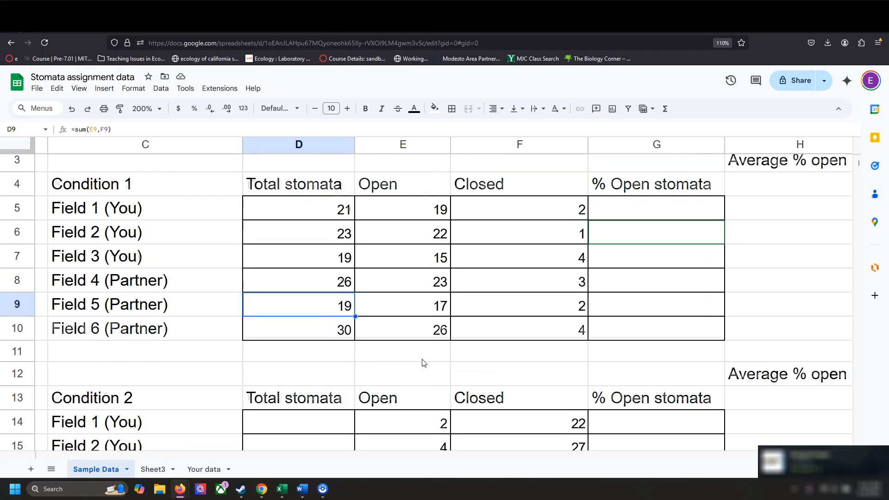
scroll(422, 363, down, 1)
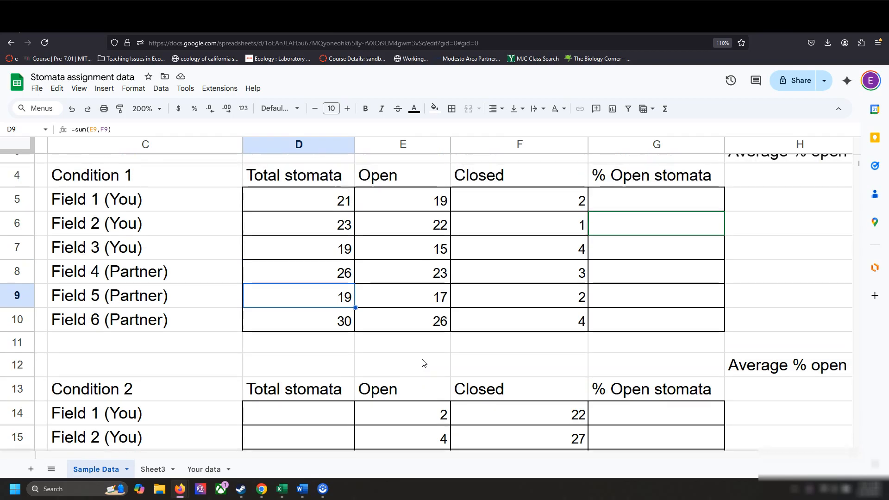
drag(653, 204, 651, 320)
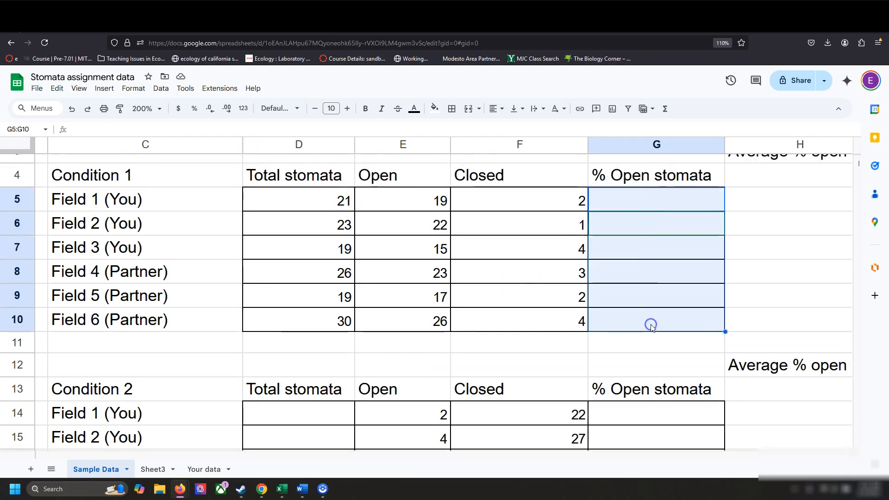
click(650, 320)
click(655, 194)
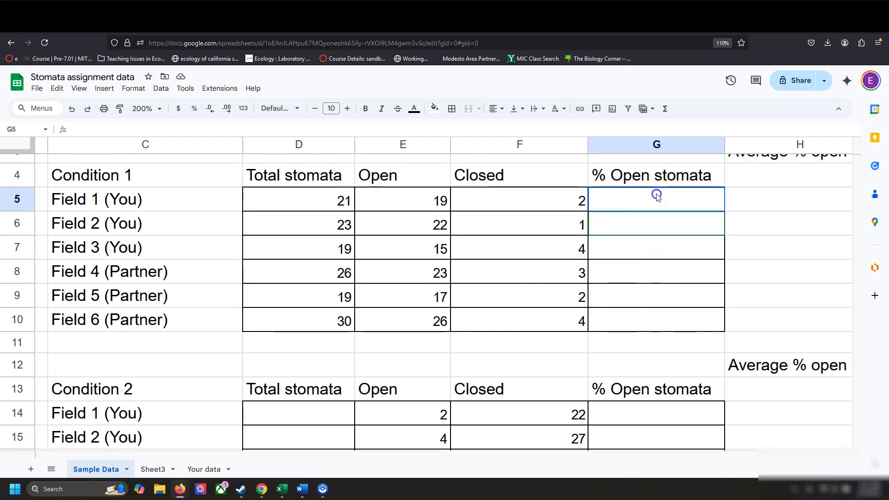
click(418, 200)
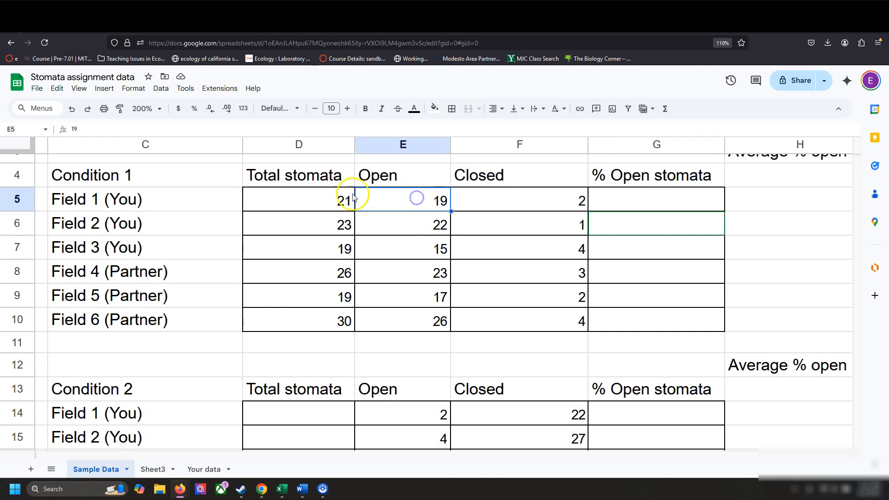
click(327, 198)
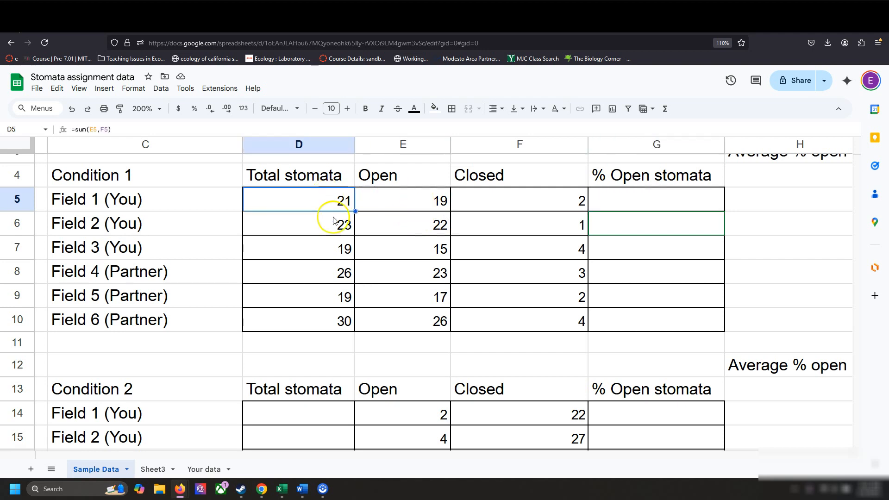
Step: Enter the formula =sum(E14,F14) in D14 for Condition 2's Field 1 total stomata and dismiss the suggested autofill
scroll(334, 220, down, 5)
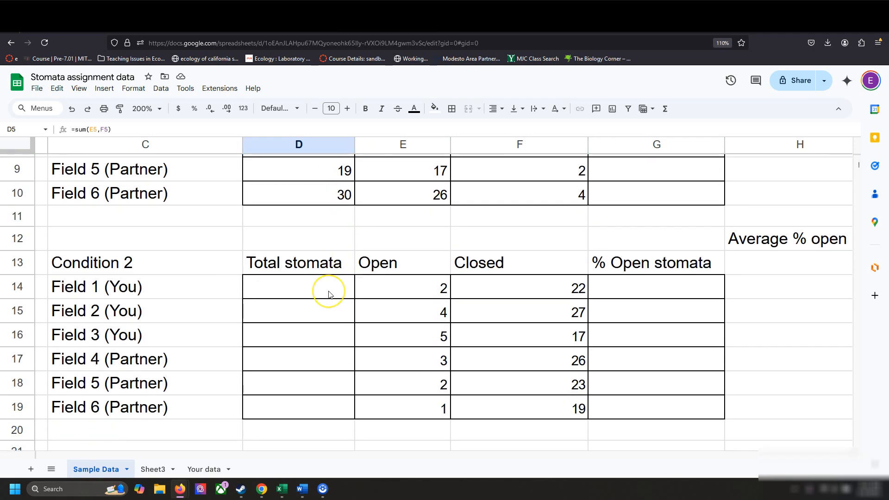
click(329, 295)
text(=sum(E14)
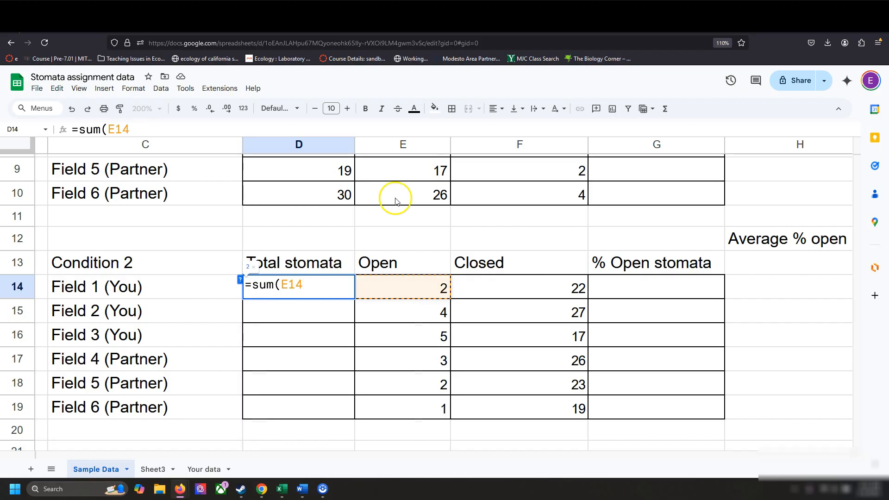
text(,F14)
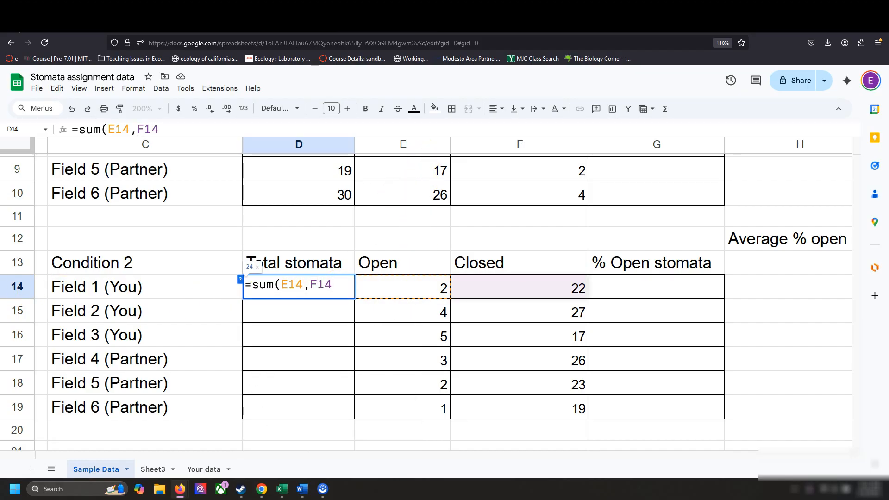
text())
key(Return)
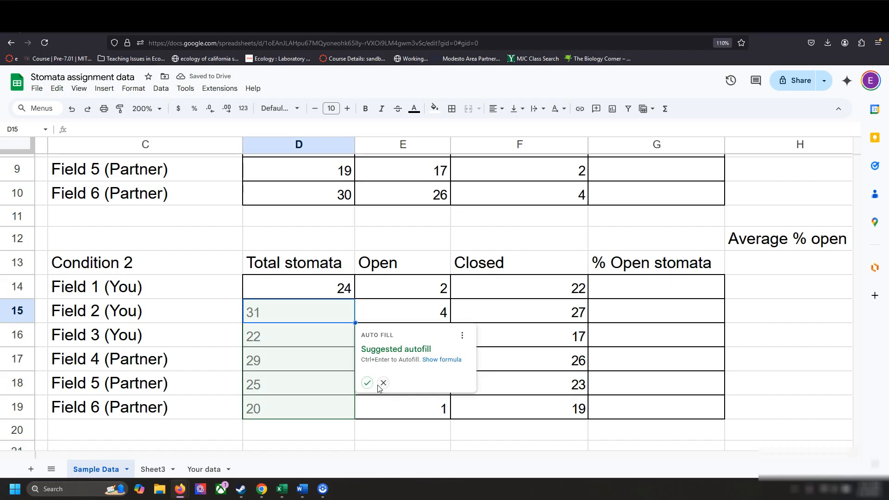
click(384, 382)
Step: Fill the total stomata formula from D14 down to D19 for all Condition 2 fields
right_click(395, 331)
click(343, 294)
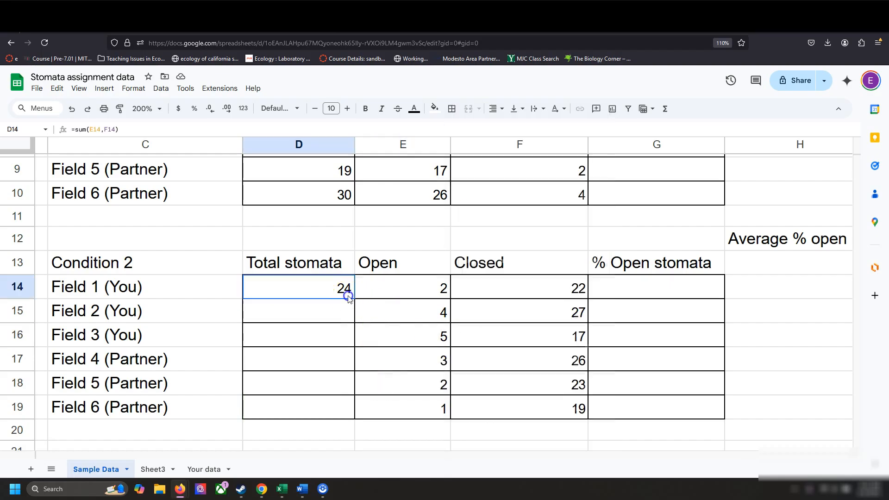
click(513, 299)
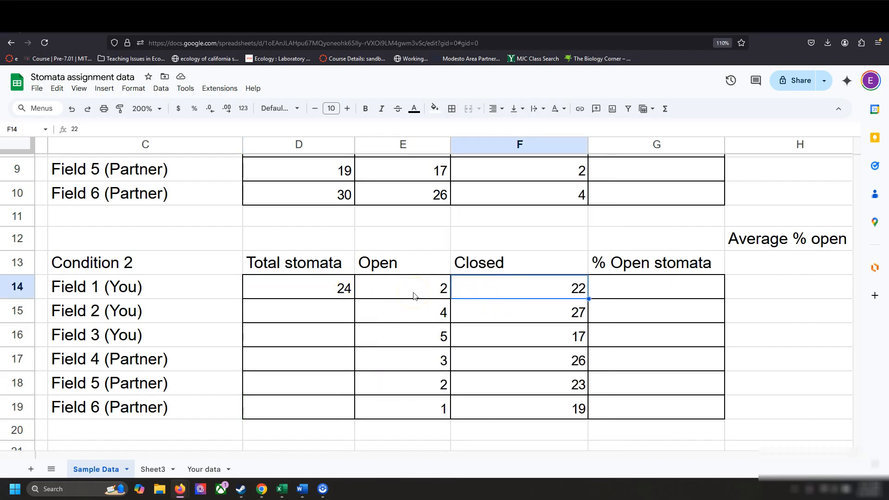
click(348, 289)
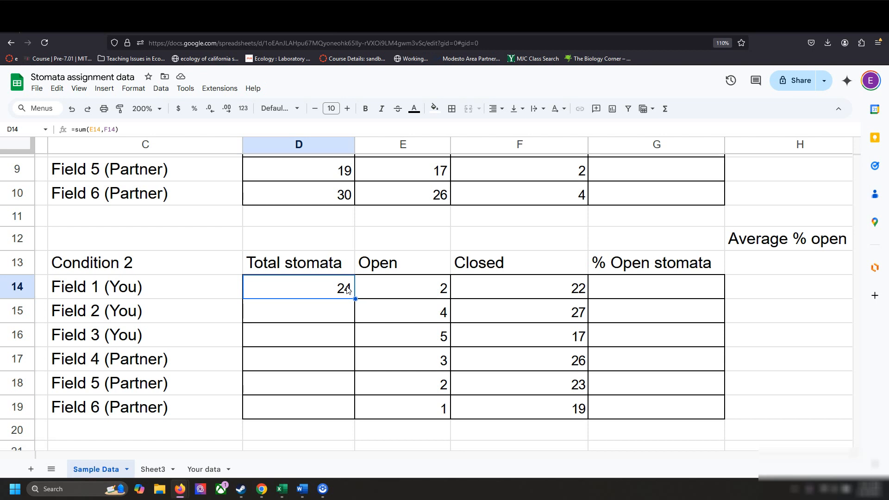
drag(351, 299, 350, 299)
drag(347, 407, 346, 407)
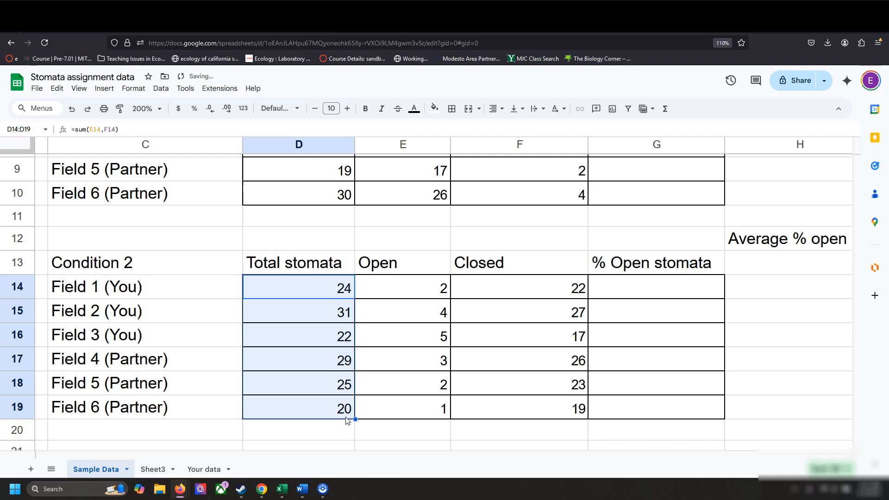
Step: Clear the total stomata formulas from D14 to D19 in Condition 2
scroll(348, 421, up, 1)
text(\)
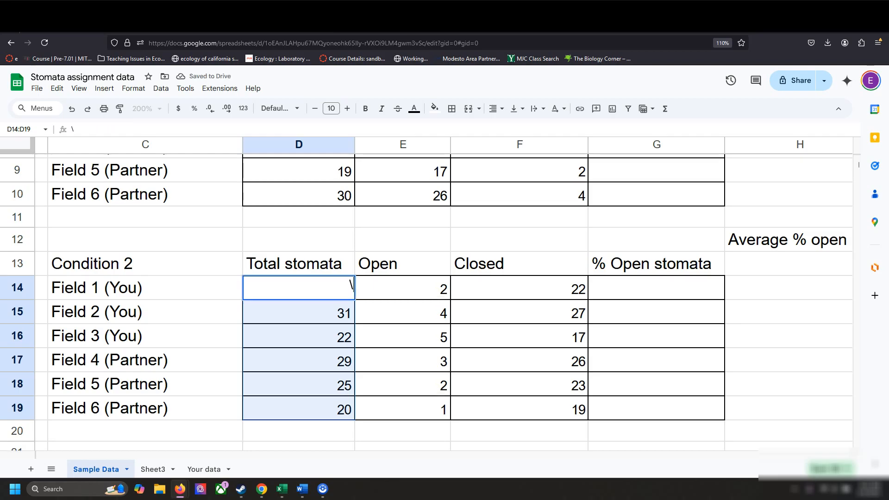
key(Down)
key(Delete)
key(Down)
key(Delete)
key(Down)
key(Delete)
key(Down)
key(Delete)
key(Down)
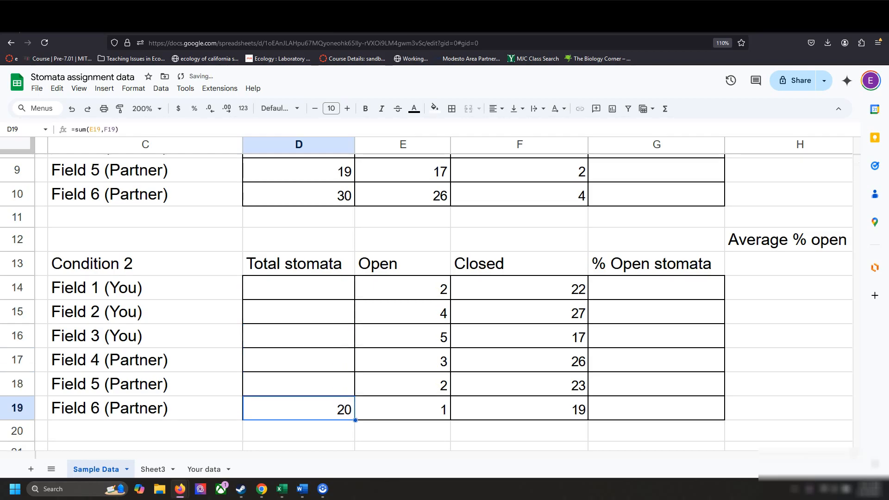
key(Delete)
Step: Copy Condition 1's total stomata formulas in D5:D10 and paste them into Condition 2's total stomata cells starting at D14
scroll(340, 260, up, 3)
drag(339, 258, 311, 377)
right_click(311, 377)
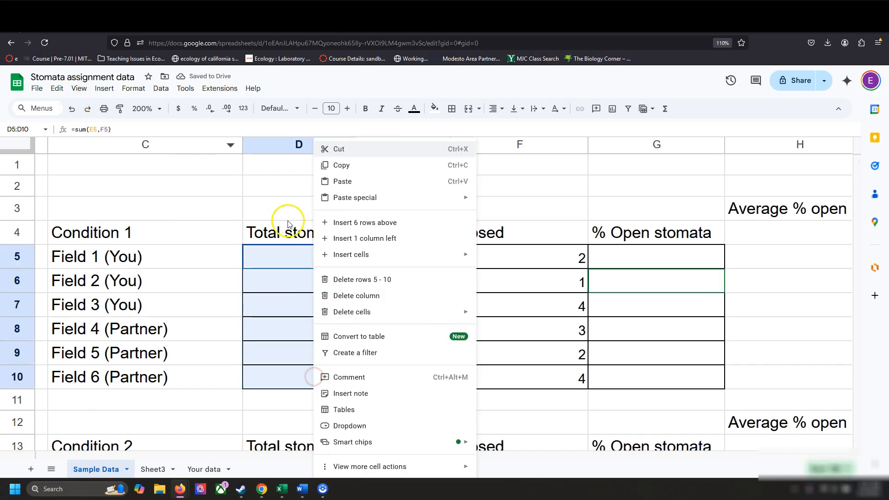
click(336, 166)
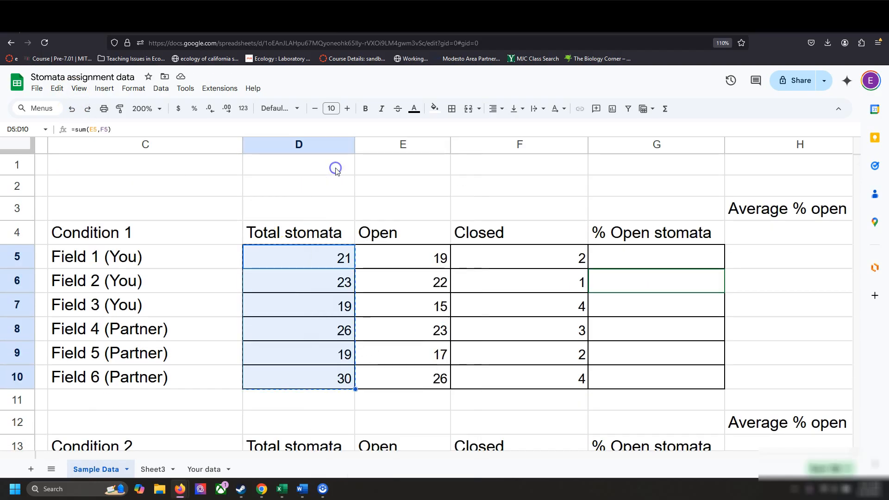
scroll(333, 167, down, 5)
right_click(299, 244)
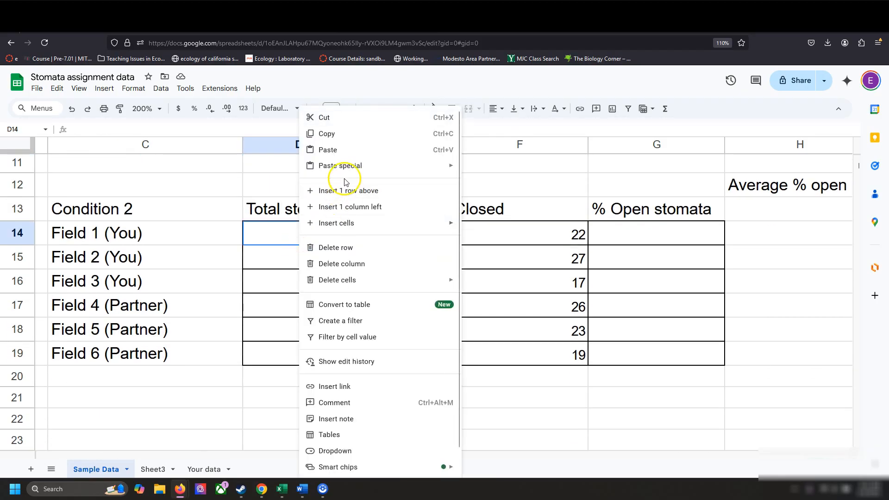
click(387, 151)
click(544, 318)
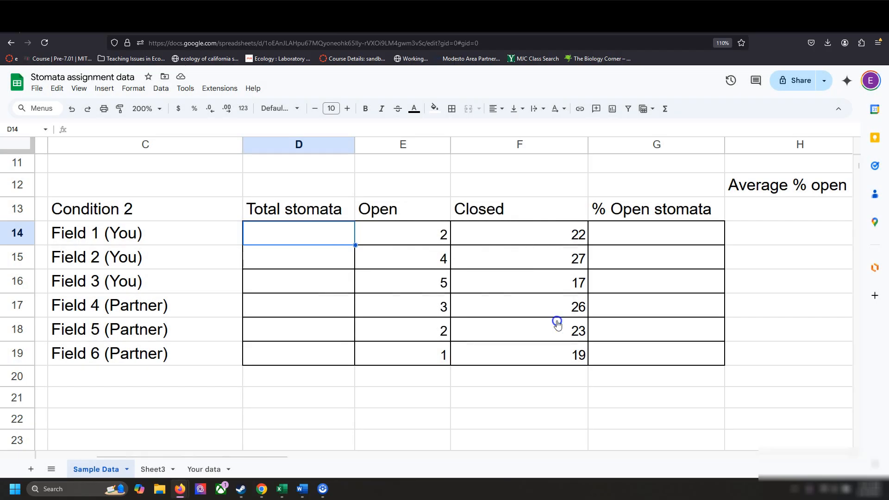
key(ctrl+v)
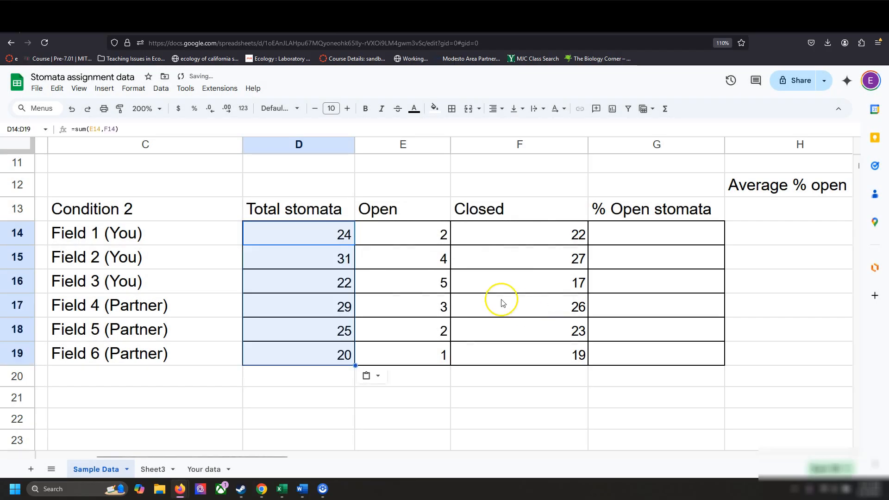
Step: Inspect the row references in Condition 2's pasted total stomata formulas from D14 to D18
scroll(503, 303, up, 3)
scroll(503, 303, down, 1)
click(323, 310)
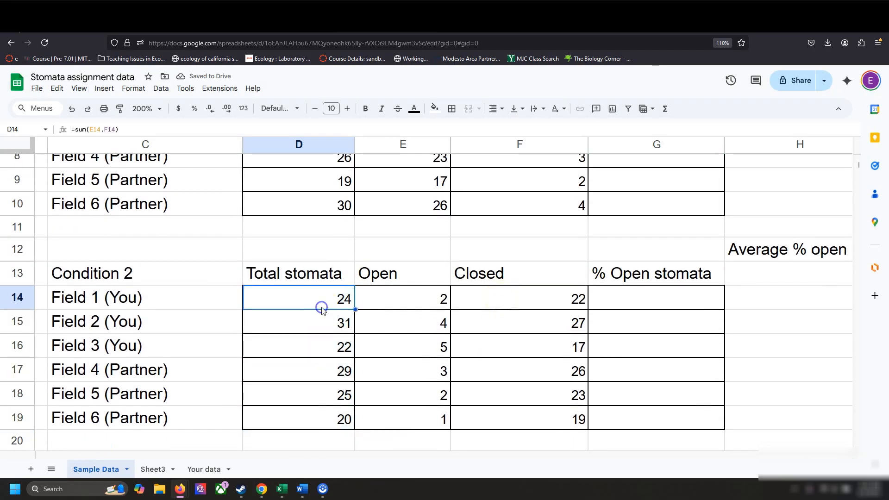
scroll(322, 310, up, 4)
scroll(323, 310, down, 5)
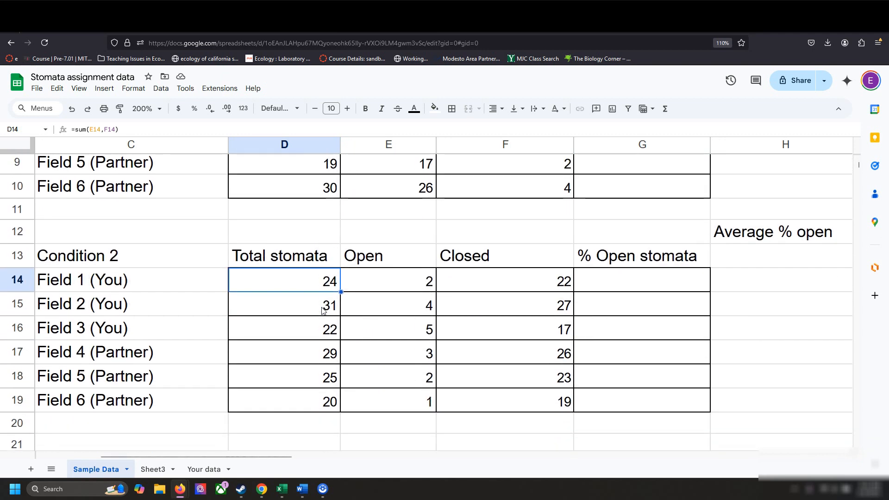
double_click(323, 309)
key(Return)
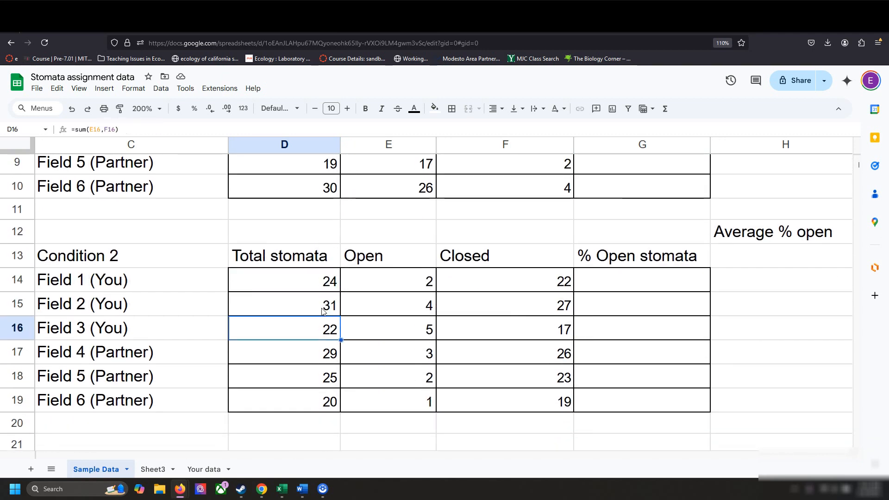
double_click(321, 331)
key(Return)
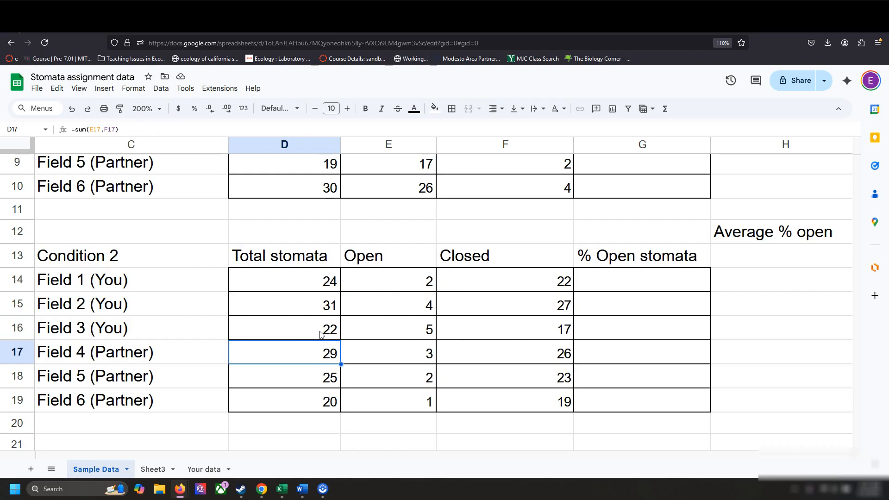
double_click(319, 360)
key(Return)
double_click(316, 369)
key(Return)
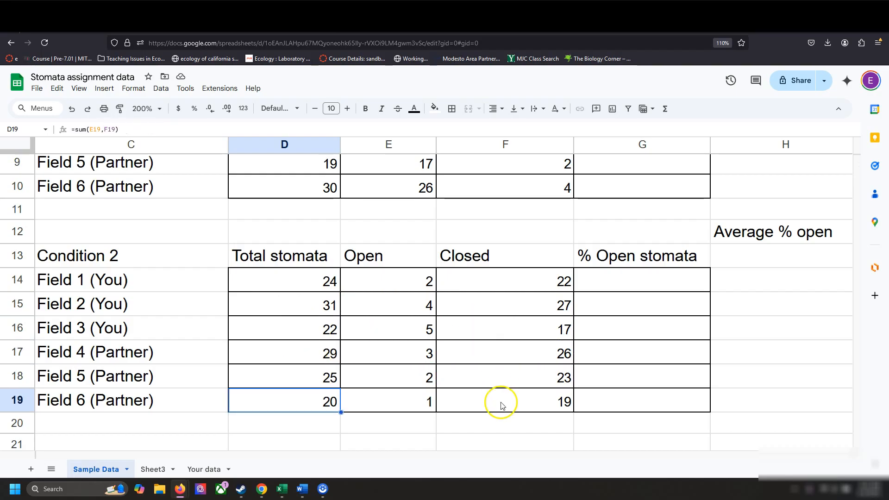
Step: Examine Condition 1's open counts, the empty % Open stomata cell G5, and Field 1's open and total values
scroll(586, 342, up, 4)
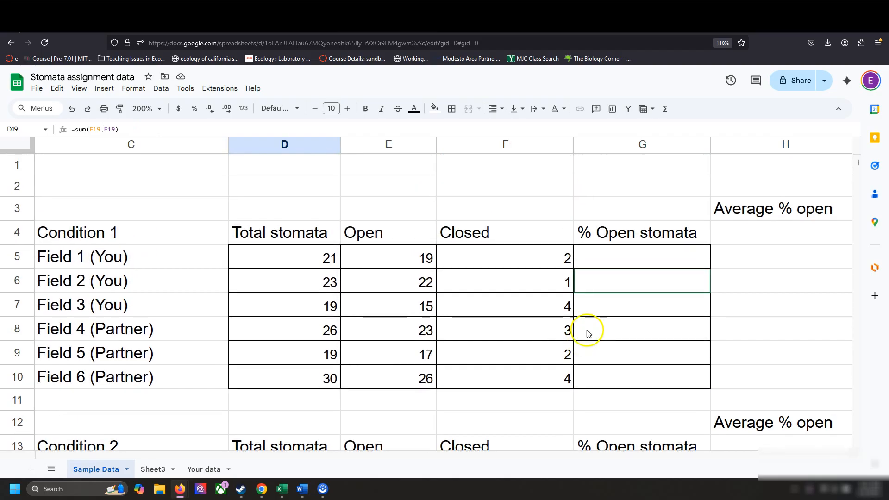
click(619, 260)
scroll(621, 262, down, 2)
scroll(621, 266, up, 2)
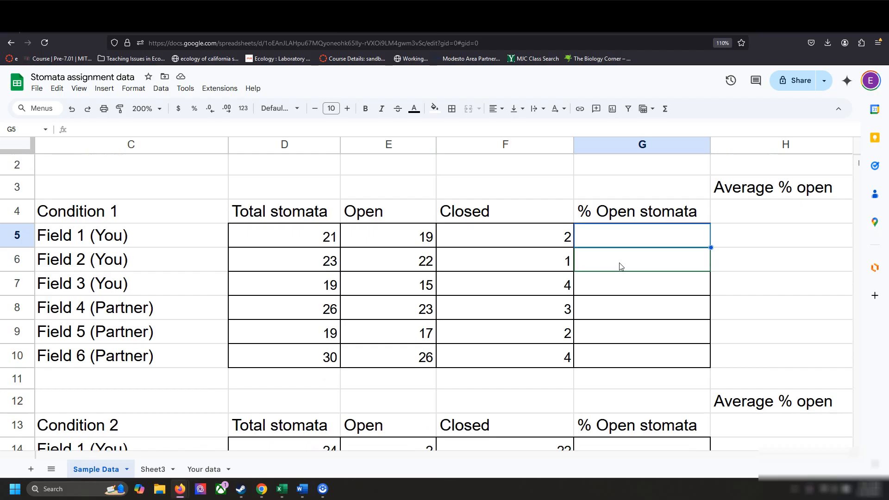
drag(395, 244, 395, 350)
click(650, 224)
click(620, 246)
click(404, 237)
click(281, 237)
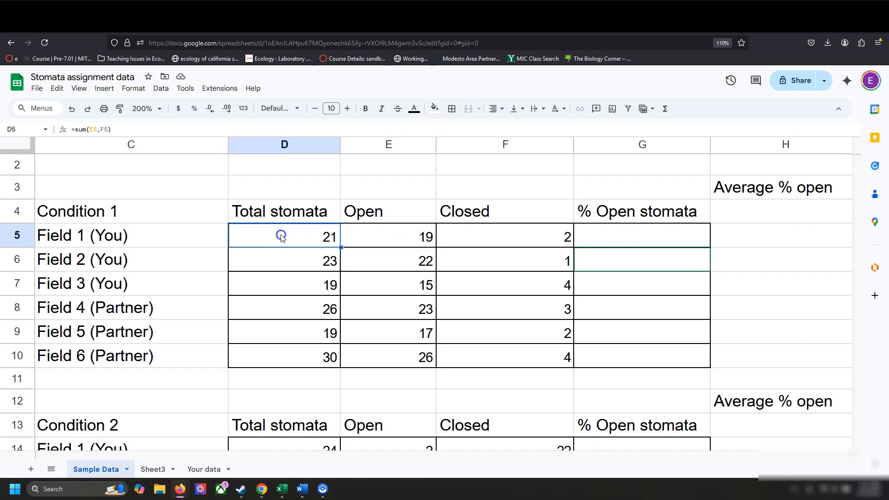
click(393, 234)
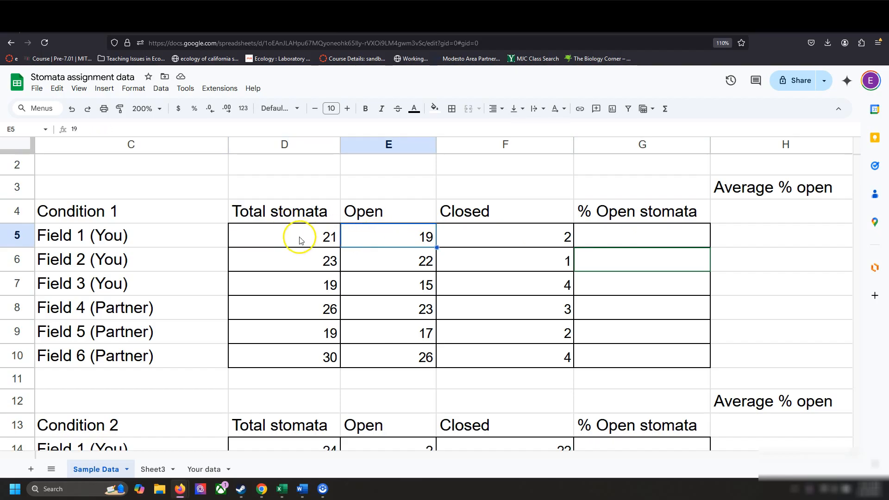
click(299, 237)
Step: Enter the formula =e5/d5 in G5 for Field 1's % Open stomata and dismiss the suggested autofill
click(633, 245)
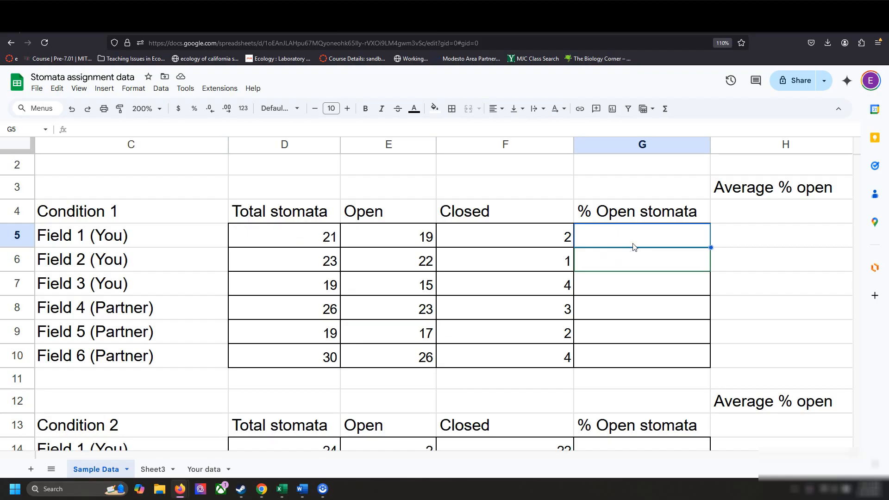
text(=e5)
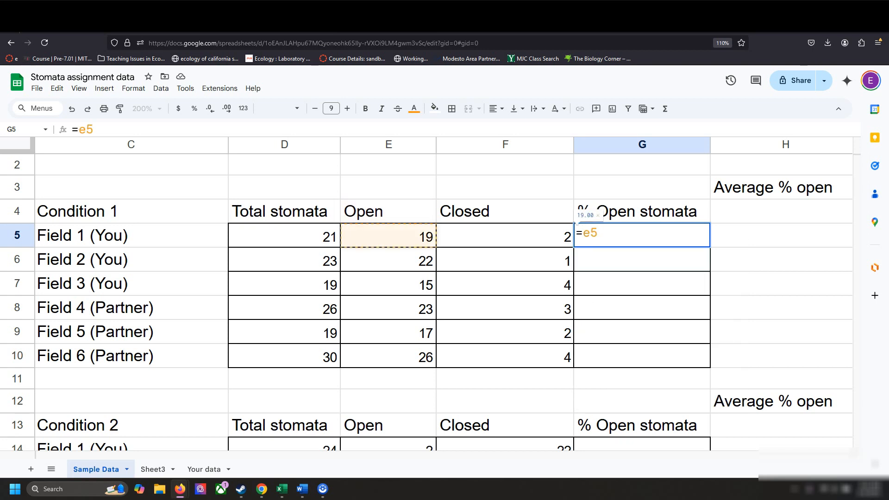
text(/d5)
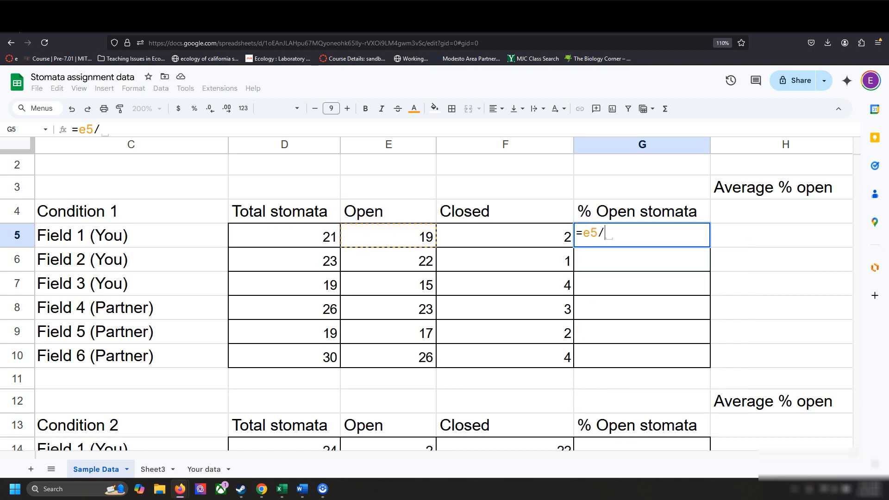
key(Return)
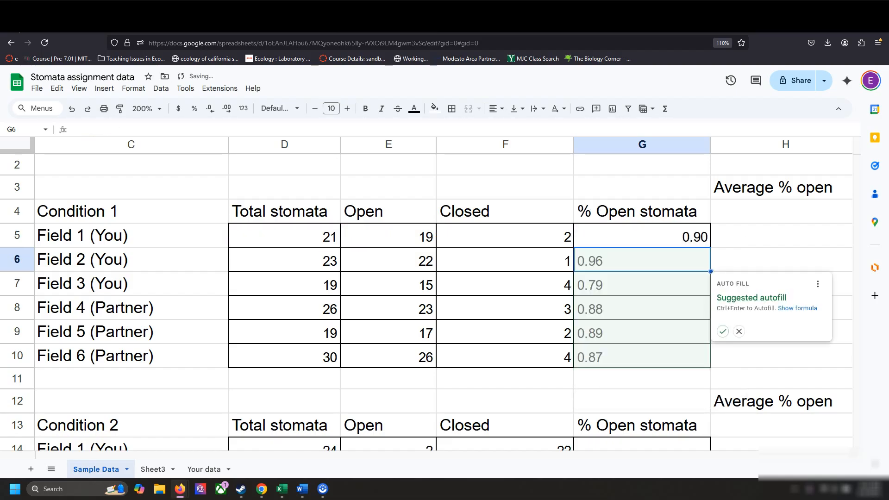
click(739, 331)
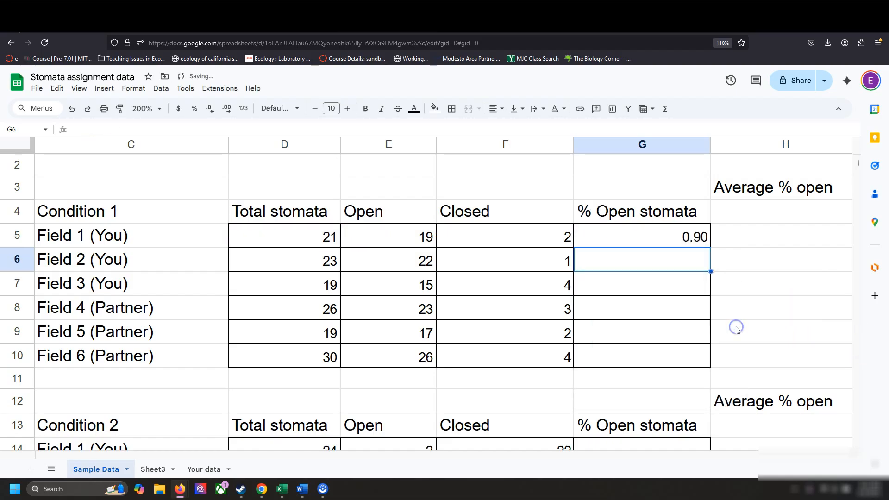
Step: Calculate 19/20 with a Google search in a new browser tab and return to the spreadsheet
click(630, 247)
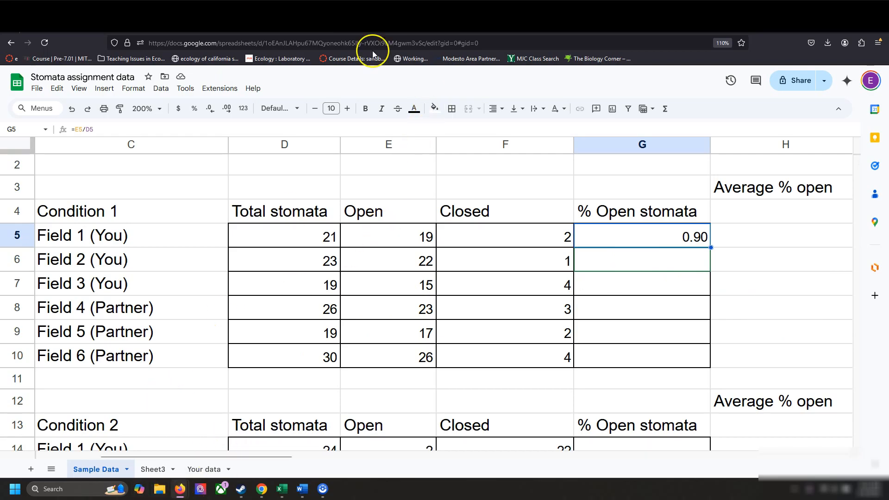
key(ctrl+t)
text(19)
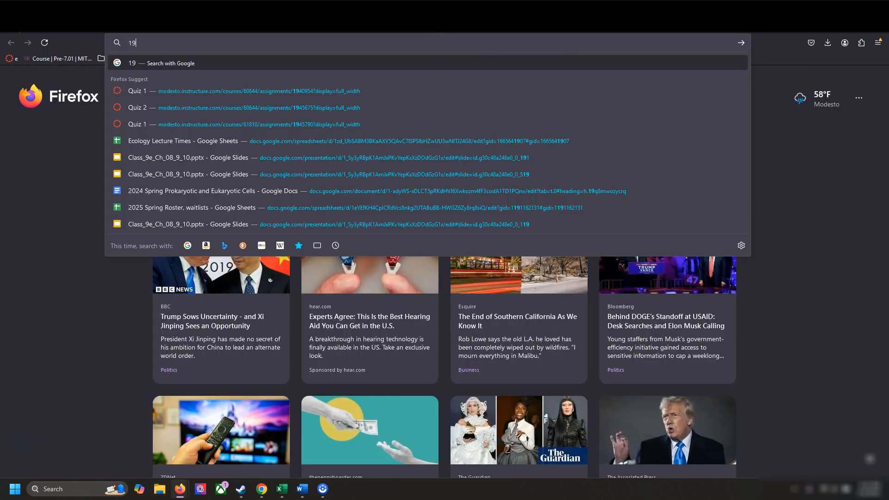
text(/20)
key(Return)
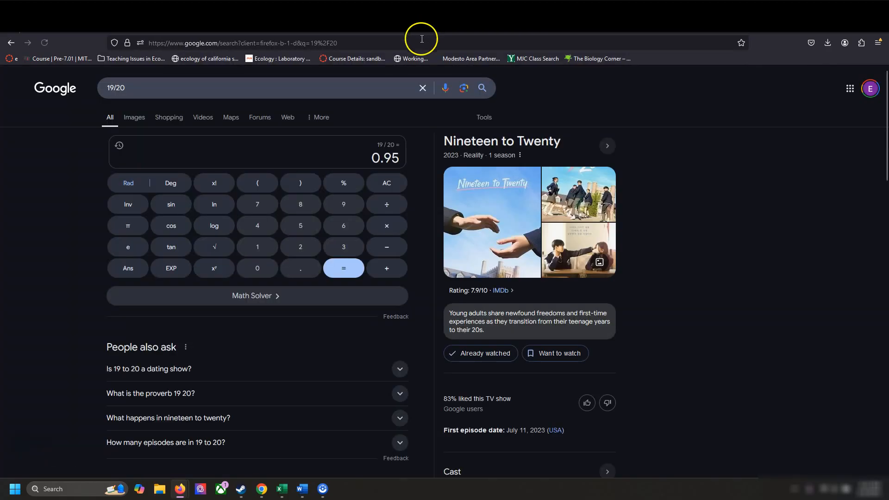
click(392, 32)
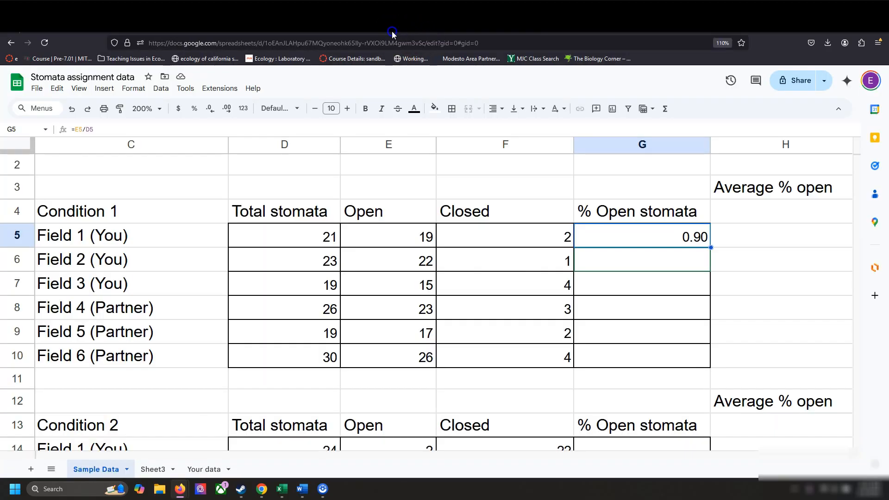
Step: Check G5's result by changing the Google calculation to 19/21, and return to the spreadsheet
click(449, 25)
key(BackSpace)
text(19/21)
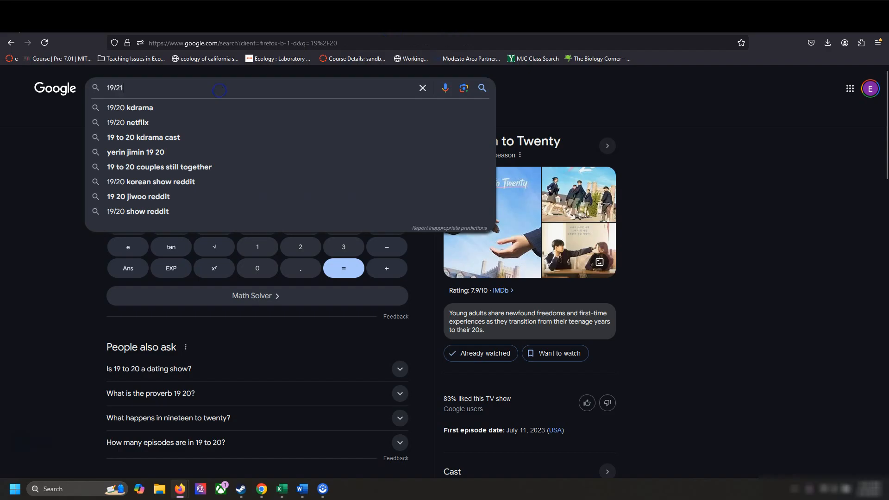
key(Return)
click(319, 152)
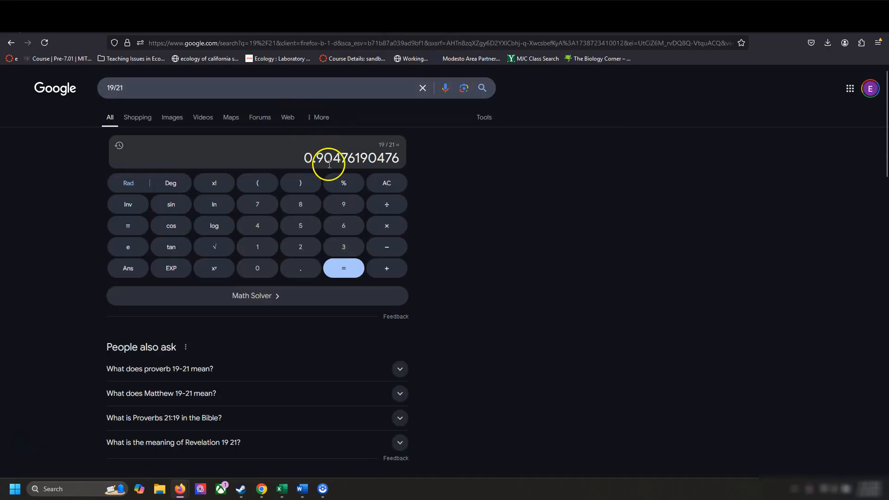
click(375, 22)
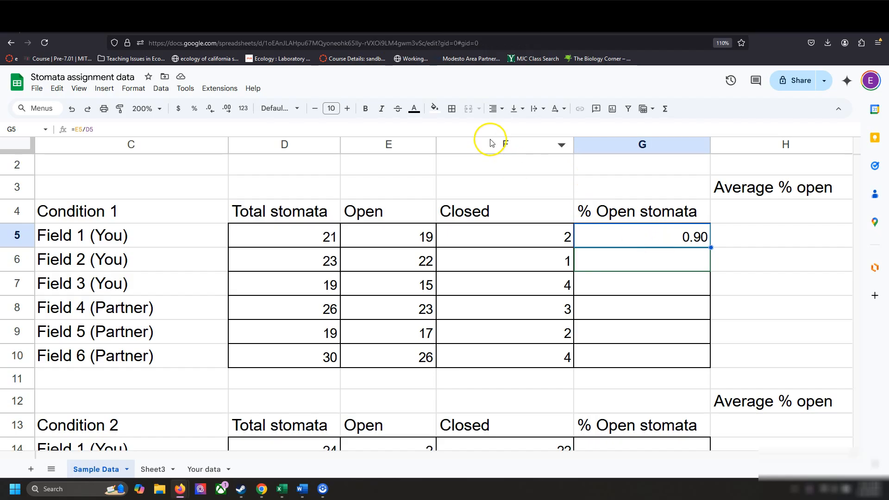
Step: Increase the decimal places displayed in G5 to 16
triple_click(228, 109)
triple_click(228, 108)
triple_click(228, 108)
triple_click(228, 109)
double_click(227, 109)
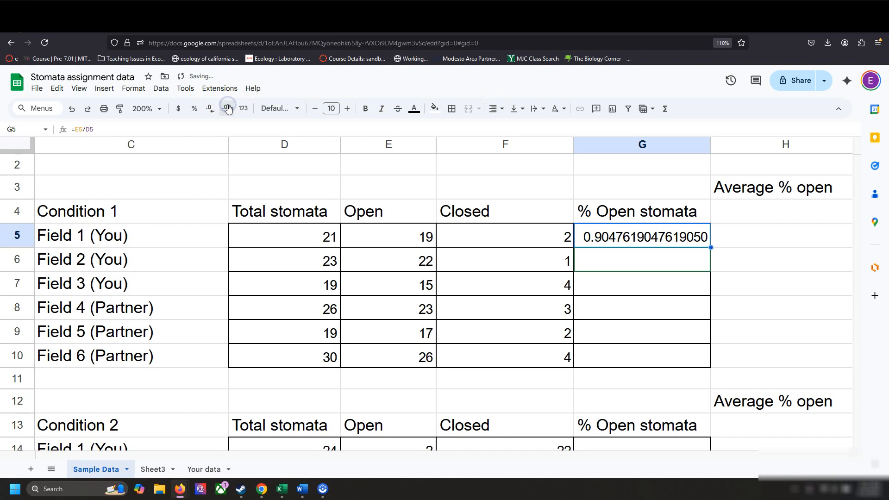
Step: Reduce the decimal places displayed in G5 to two
click(208, 108)
double_click(209, 108)
double_click(209, 109)
double_click(209, 109)
double_click(210, 109)
double_click(210, 109)
double_click(210, 109)
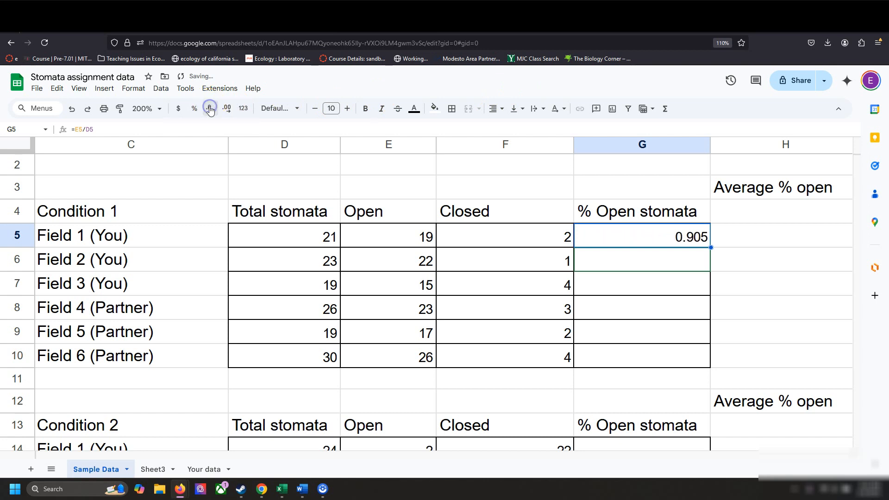
click(568, 262)
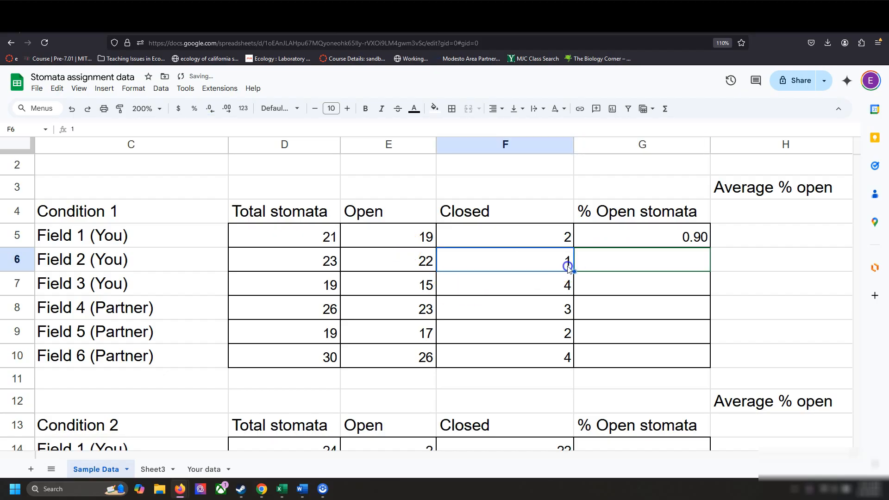
Step: Enter =e6/d6 in G6 for Field 2's % open stomata, and clear the cell again
click(639, 254)
text(=e5)
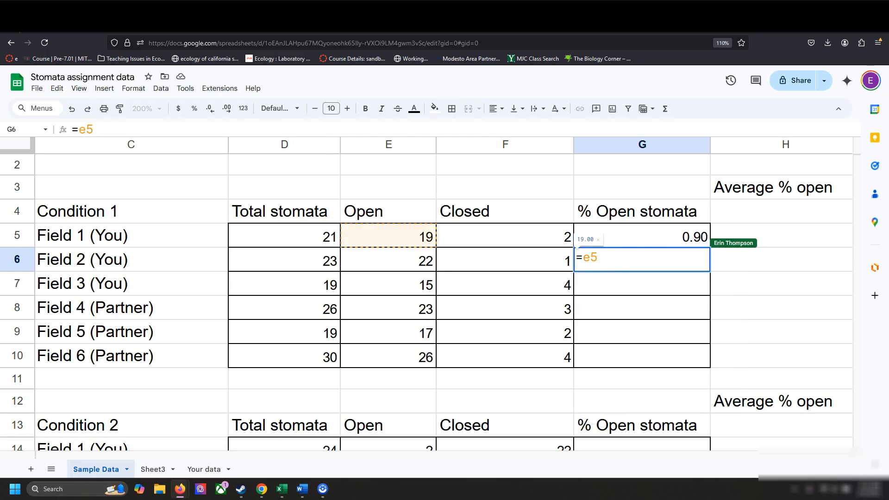
key(BackSpace)
text(6/d56)
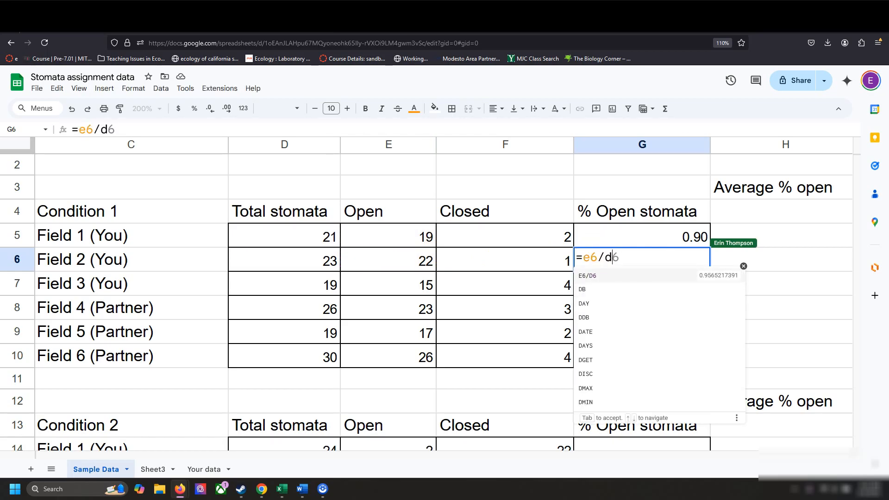
key(BackSpace)
key(BackSpace)
text(6)
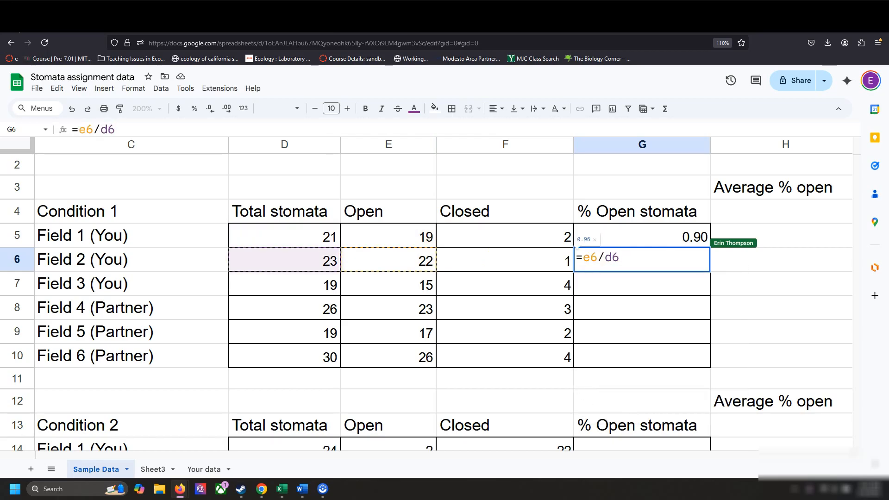
key(Return)
key(Up)
key(Delete)
key(Up)
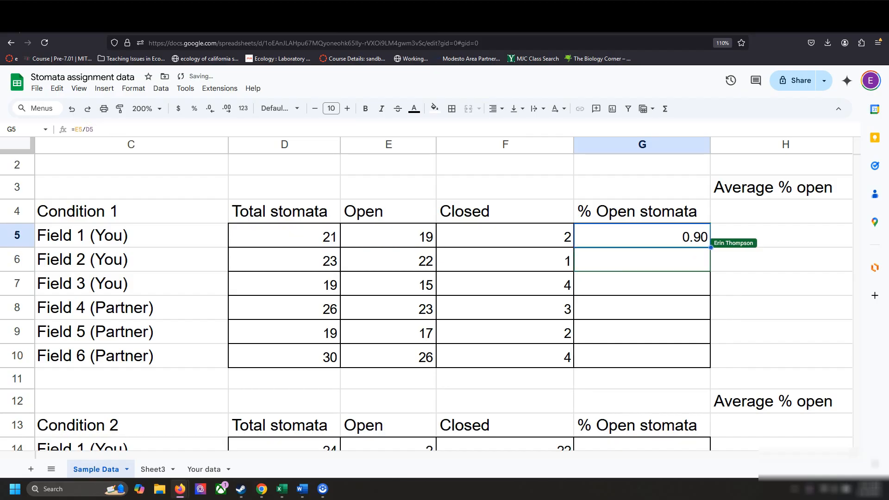
Step: Fill the % open stomata formula from G5 down through G10
click(757, 245)
click(687, 236)
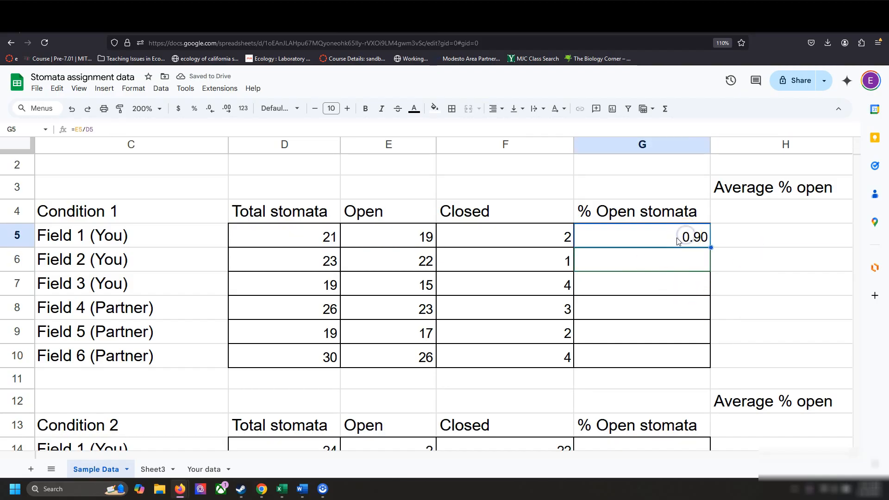
click(694, 247)
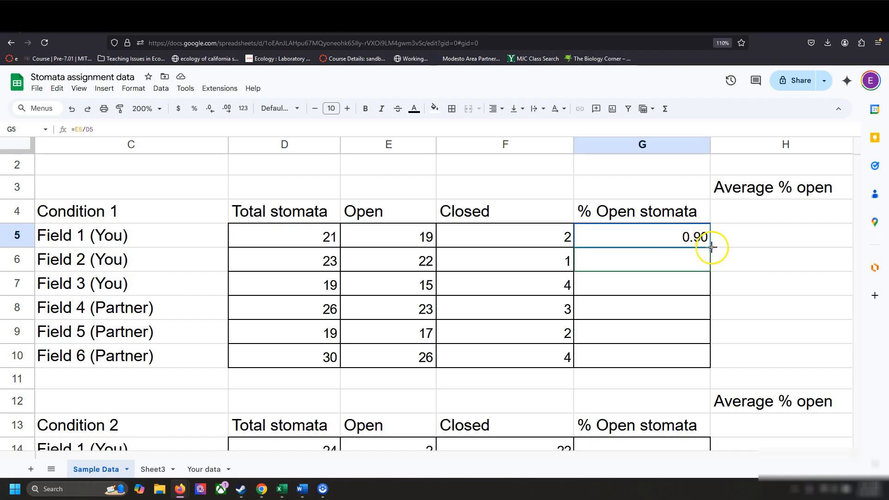
drag(711, 297, 712, 357)
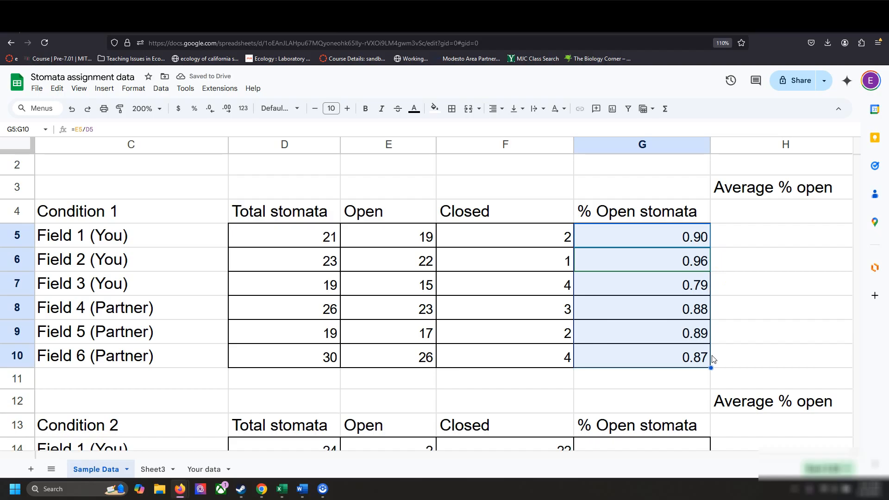
Step: Enter =e14/d14 in G14 for Condition 2's Field 1, and undo the entry
scroll(714, 359, down, 3)
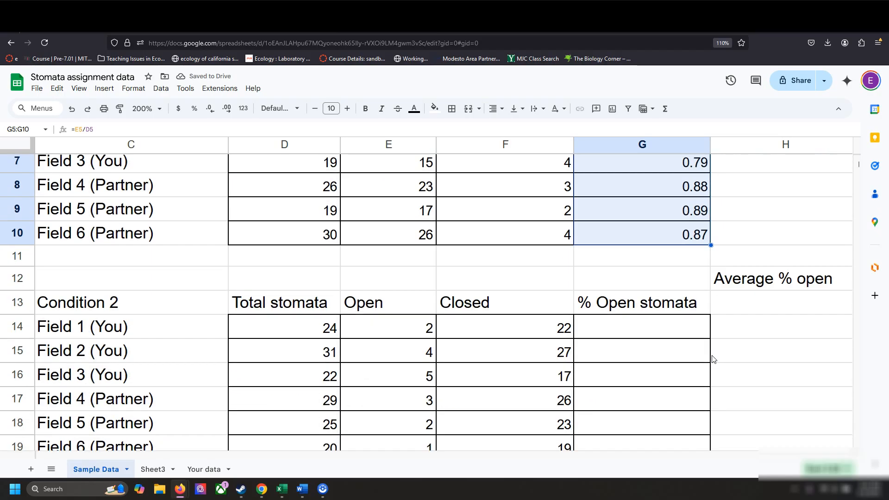
click(662, 337)
text(=e)
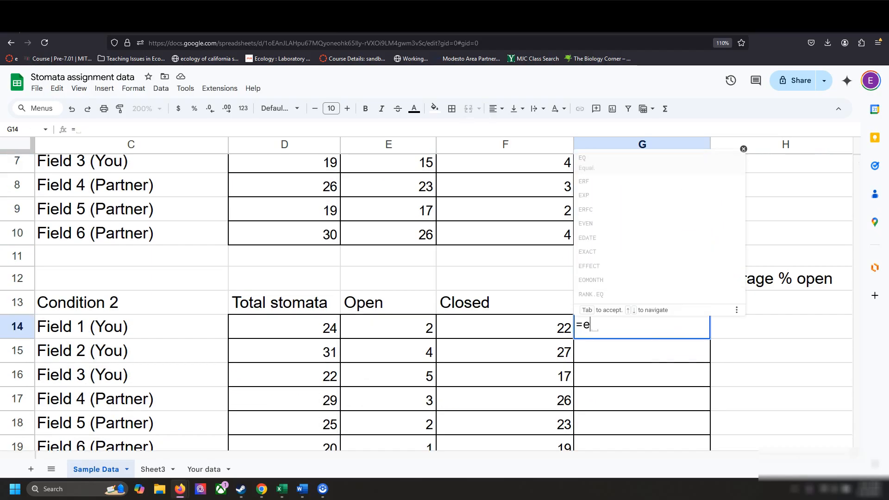
text(14/d14)
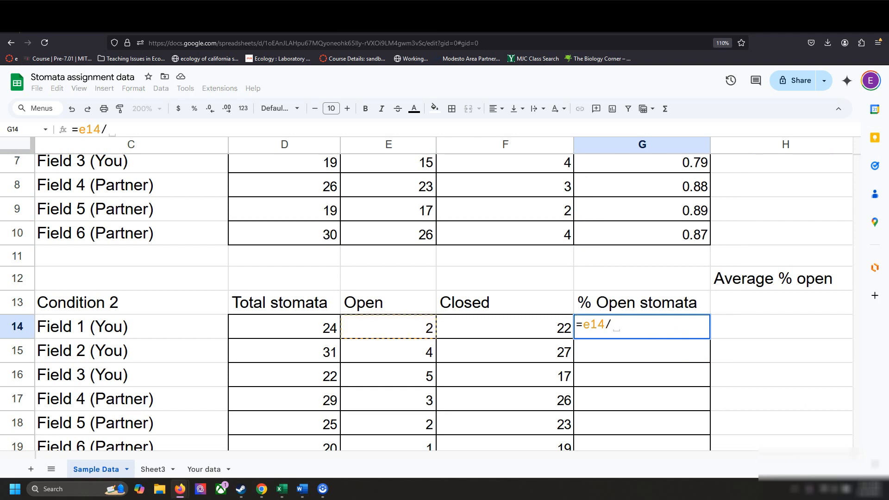
key(Return)
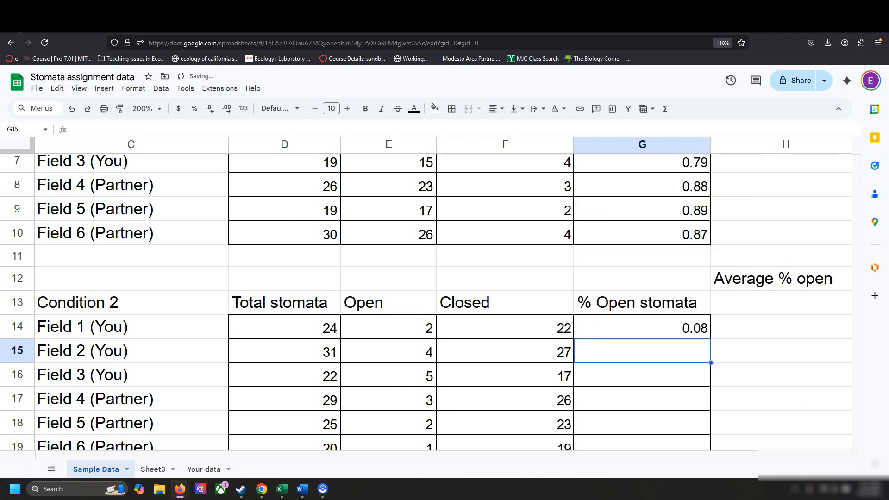
key(ctrl+z)
Step: Try to copy the % open stomata formulas in G5:G10 and paste them at G14
scroll(766, 250, up, 3)
drag(657, 182, 657, 300)
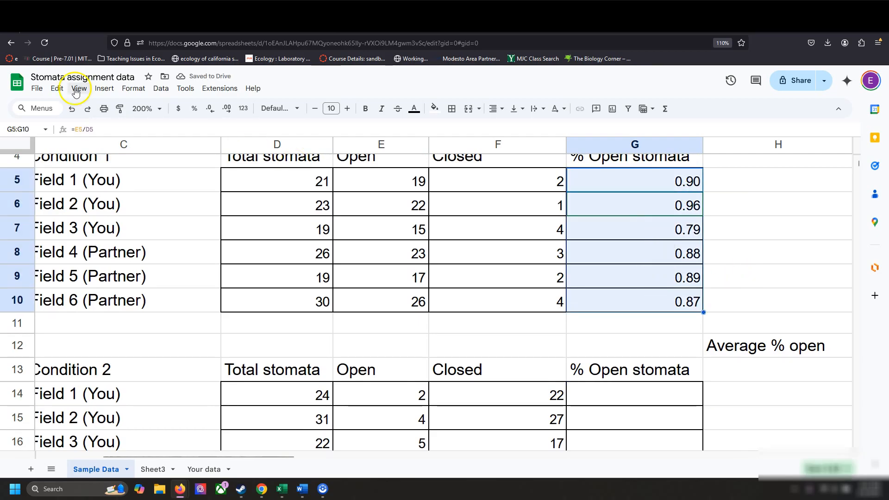
click(57, 88)
click(74, 163)
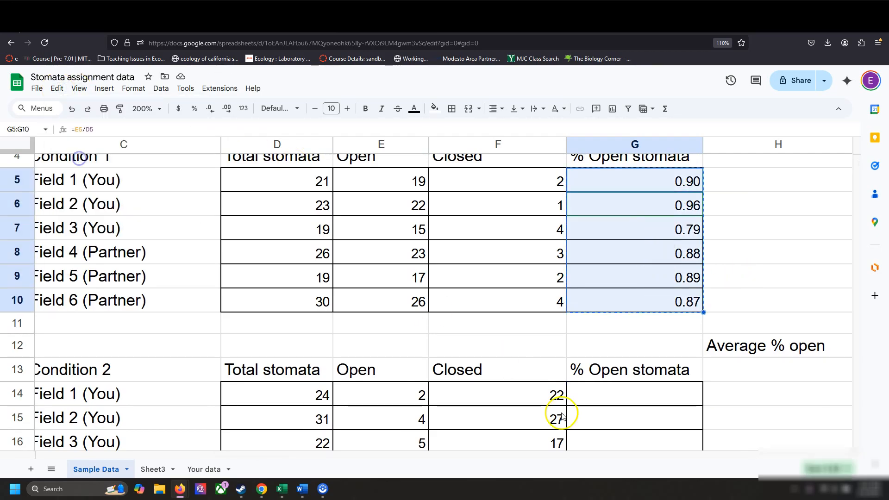
click(598, 393)
click(54, 91)
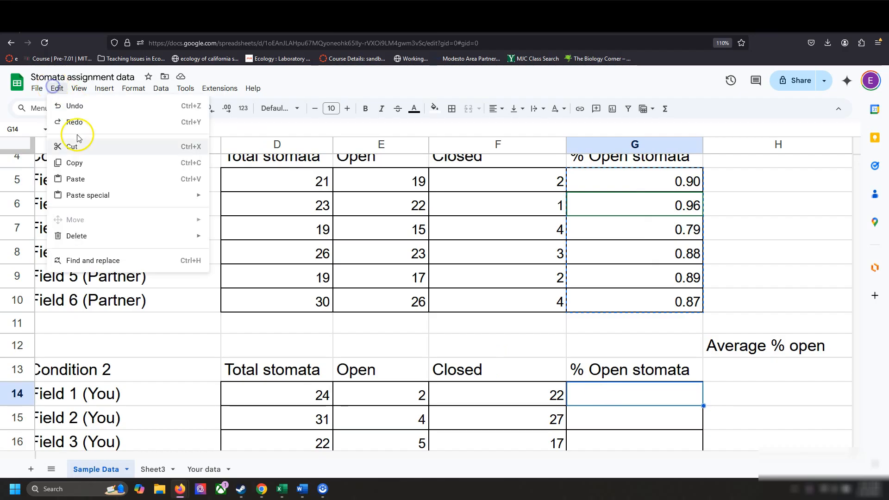
click(81, 177)
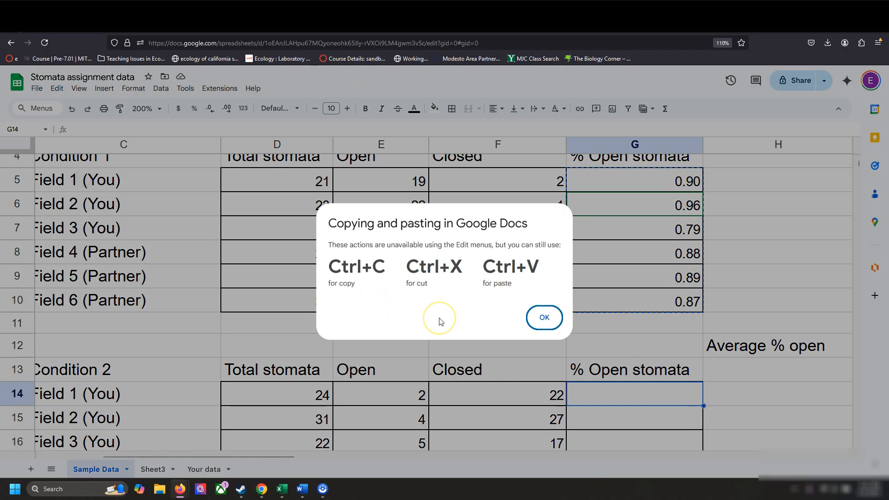
click(443, 265)
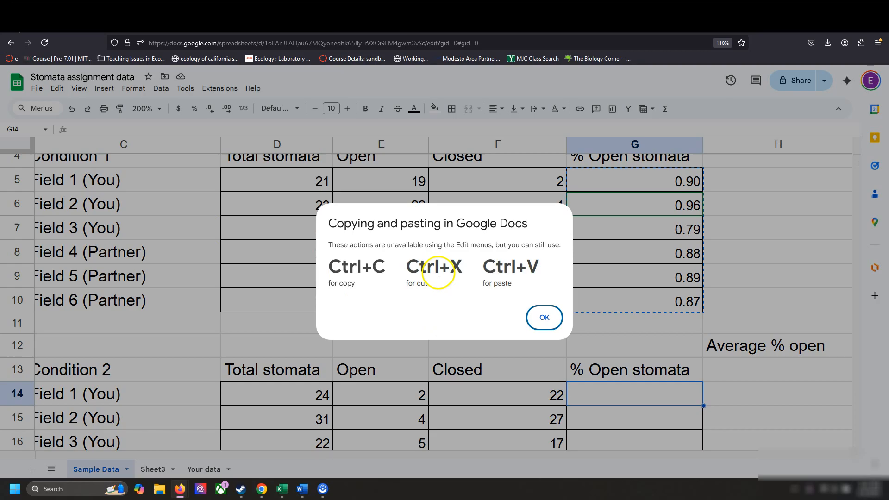
click(543, 318)
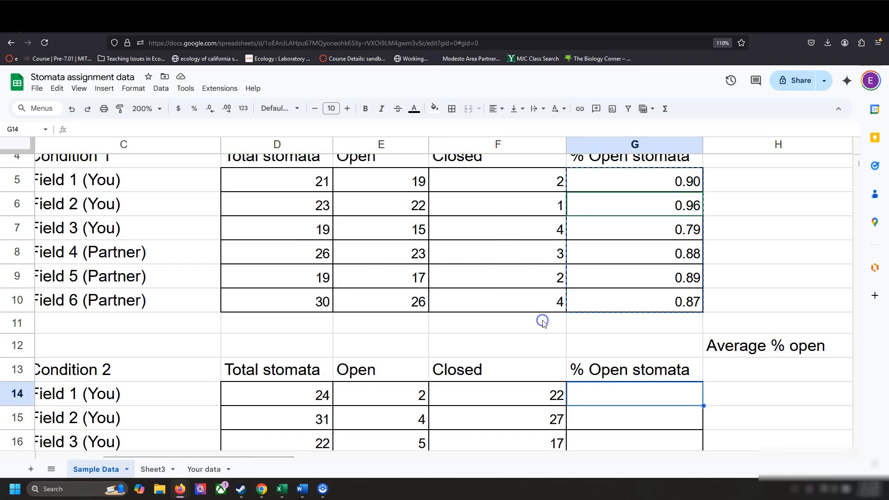
Step: Copy the Condition 1 % open stomata formulas in G5:G10 and paste them into Condition 2 starting at G14
drag(632, 185, 625, 306)
scroll(625, 306, down, 3)
click(644, 255)
key(ctrl+v)
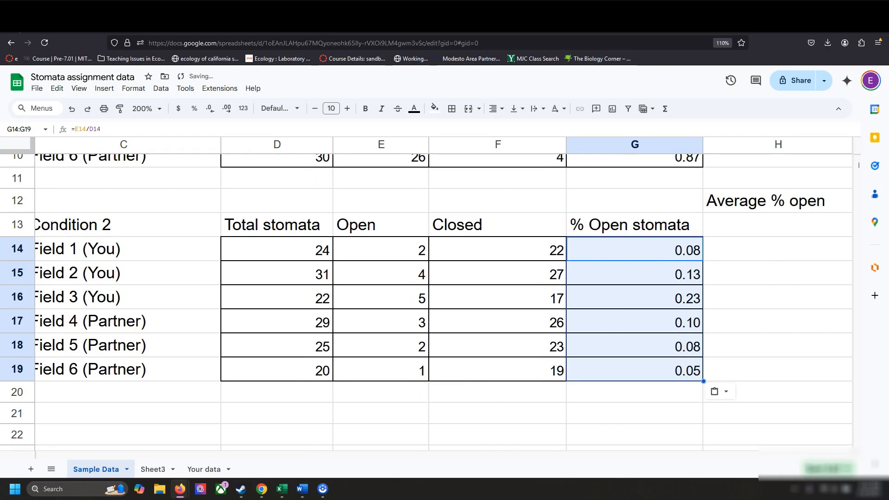
Step: Check the cell references in the pasted % open stomata formulas in G14 through G17
click(639, 255)
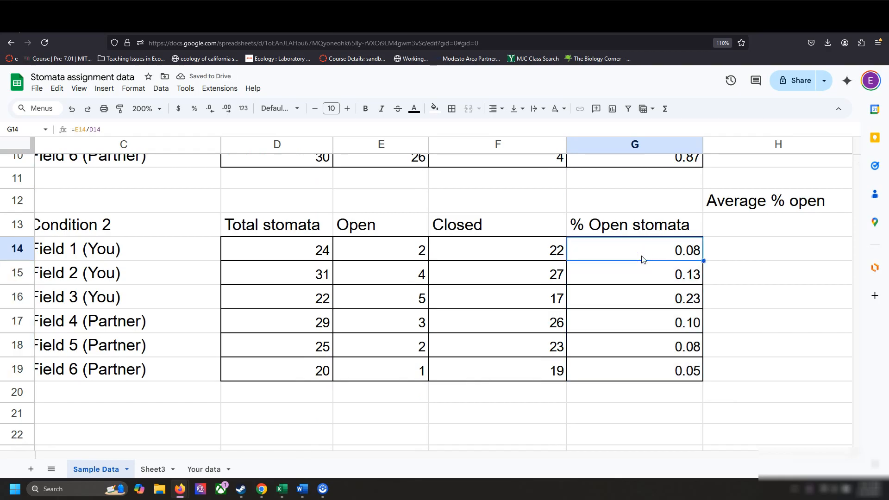
double_click(642, 257)
double_click(639, 271)
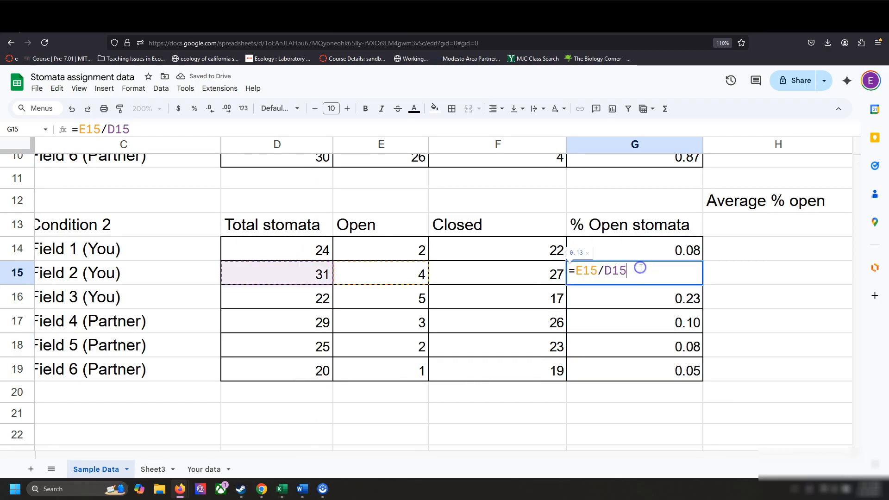
double_click(641, 296)
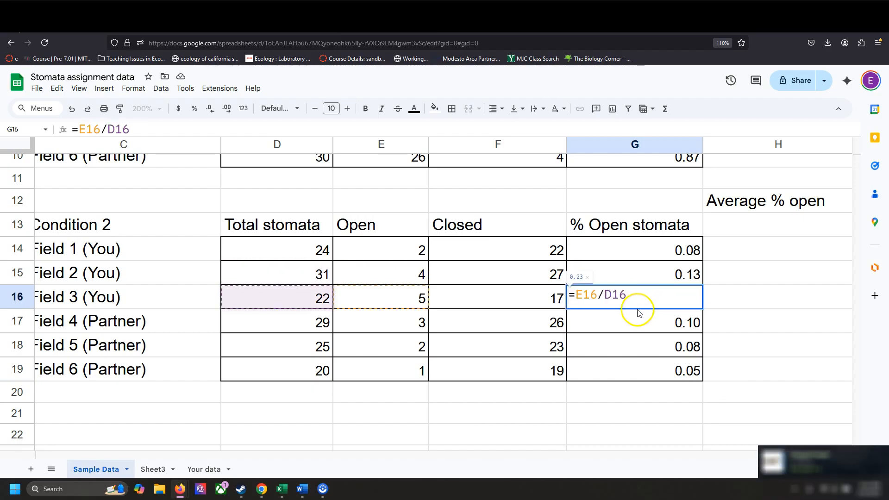
double_click(638, 315)
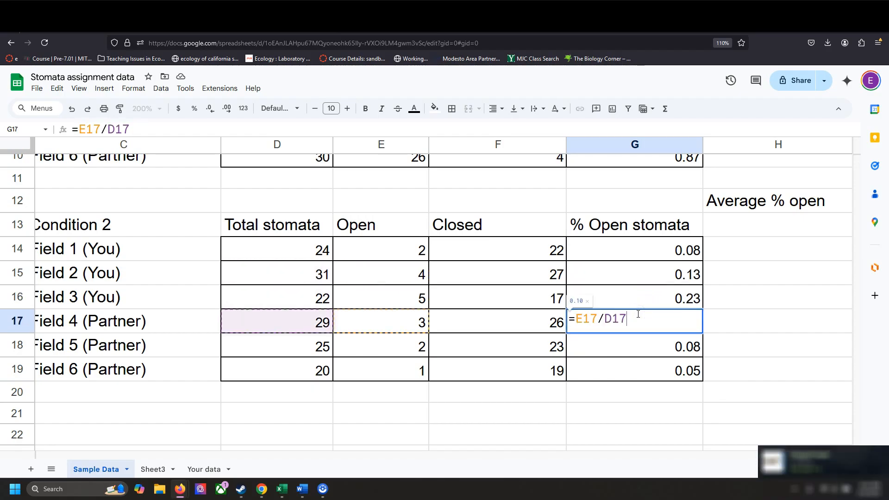
click(709, 291)
Step: Start a formula in H4 and try the AVERAGE function name in lowercase and mixed case, and erase the name
scroll(708, 291, up, 5)
scroll(708, 291, right, 3)
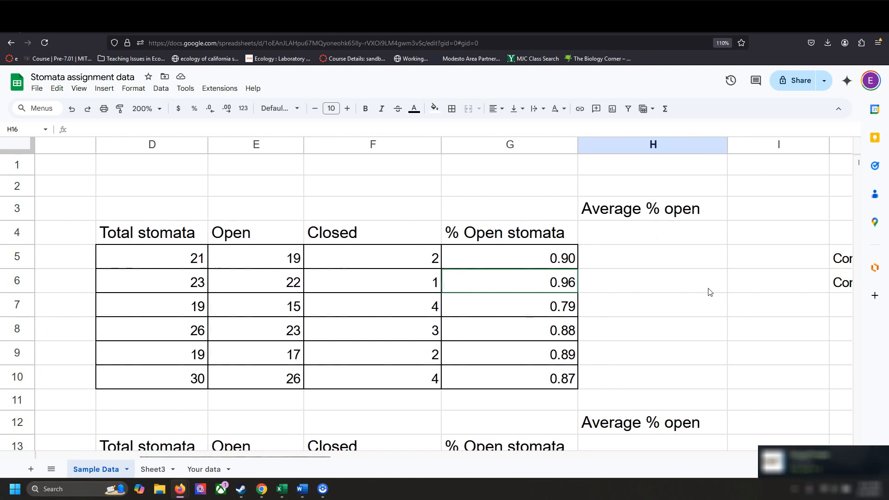
click(682, 240)
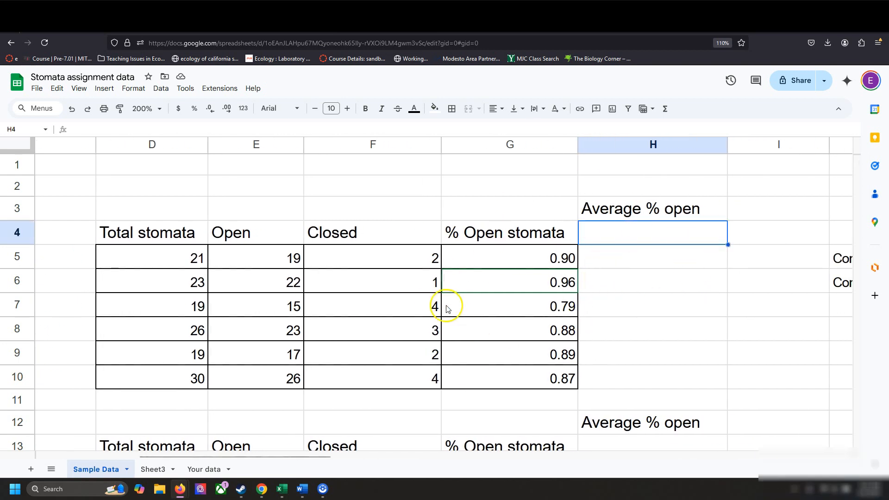
scroll(447, 309, right, 3)
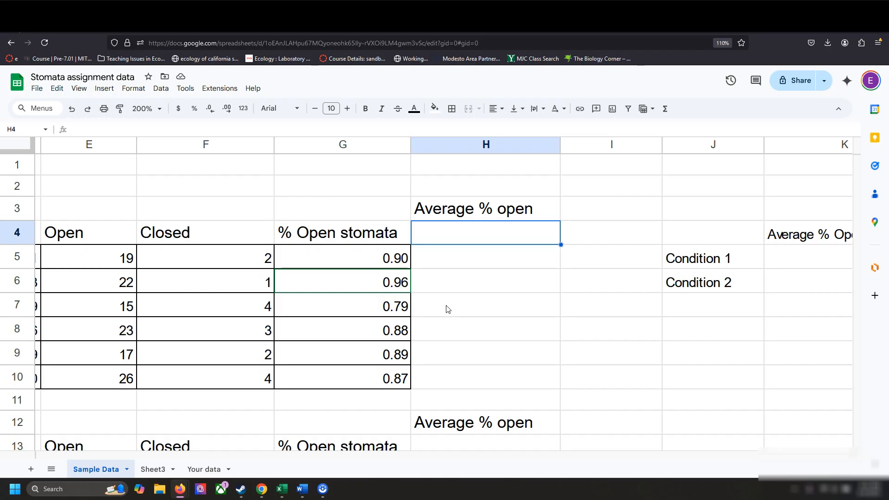
text(=)
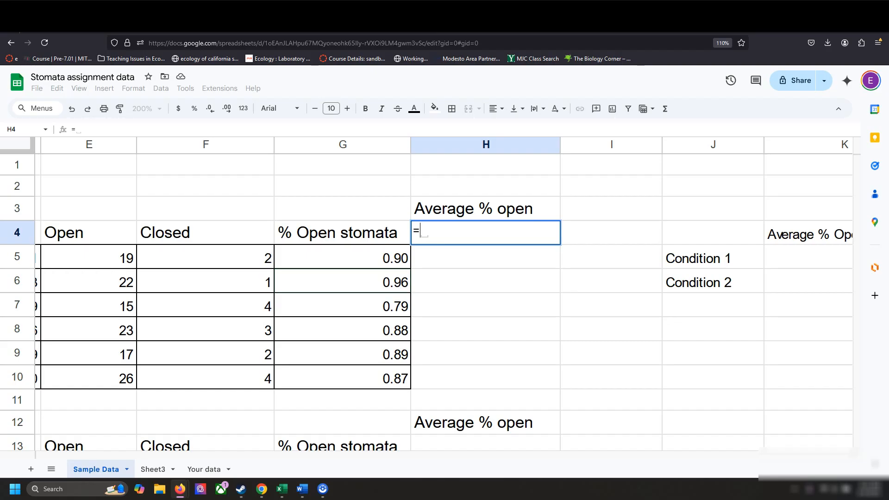
text(average)
key(BackSpace)
key(BackSpace)
key(BackSpace)
key(BackSpace)
key(BackSpace)
text(aVeRa)
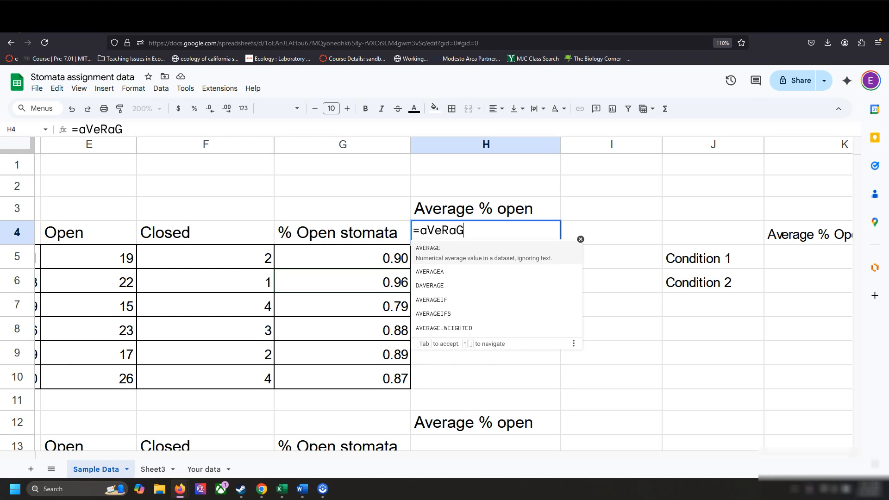
text(G)
key(BackSpace)
key(BackSpace)
key(BackSpace)
key(BackSpace)
key(BackSpace)
key(BackSpace)
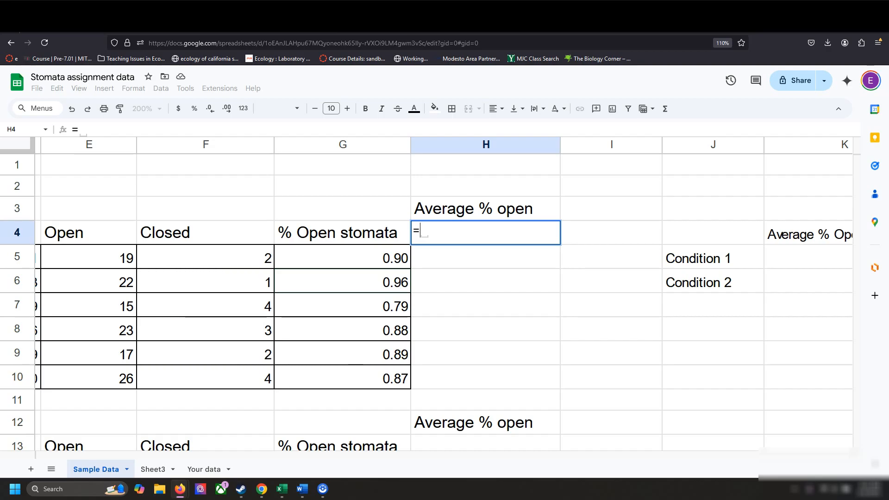
Step: Enter =average(g5:G10 in H4 as Condition 1's average % open, and undo the entry
text(average()
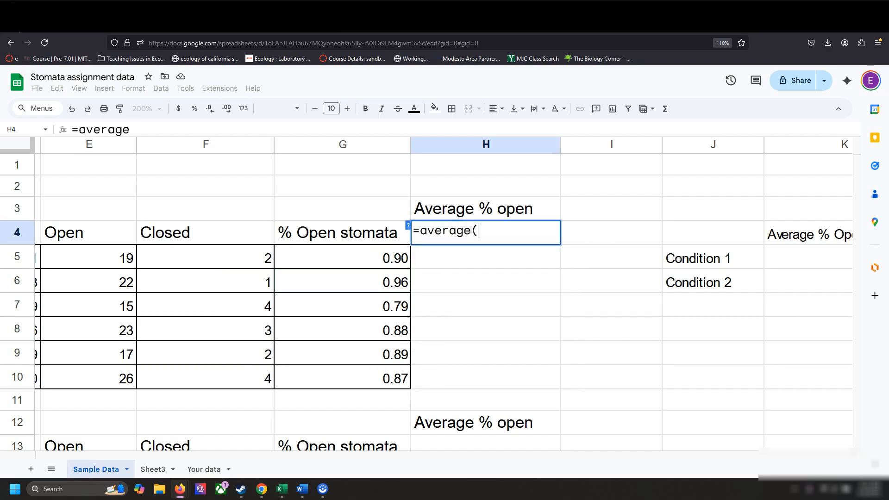
text(g)
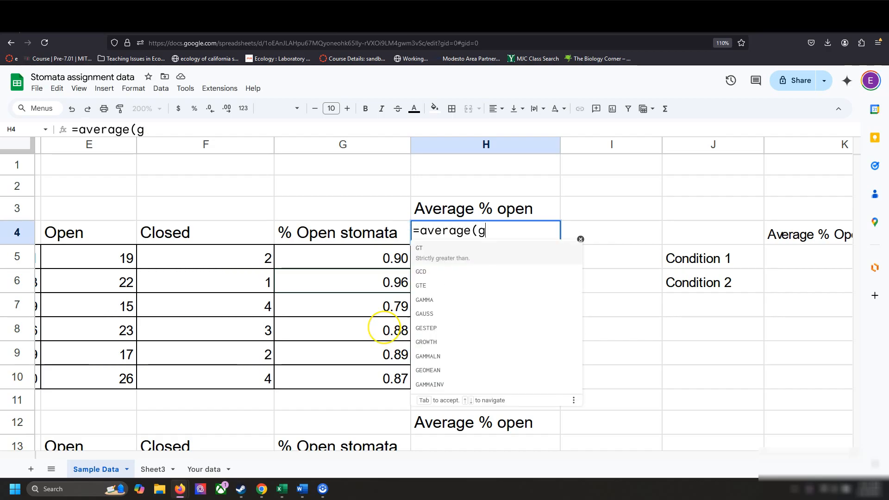
text(5:G10)
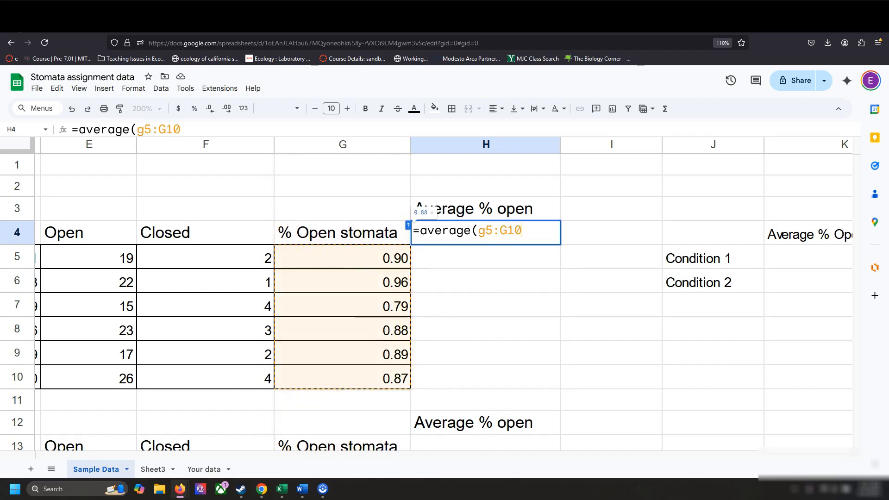
key(Return)
key(ctrl+z)
Step: Calculate Condition 1's average % open in H4 with =average( and the range G5:G10 selected on the sheet
text(=average()
key(BackSpace)
text(()
key(BackSpace)
text(()
drag(386, 258, 356, 371)
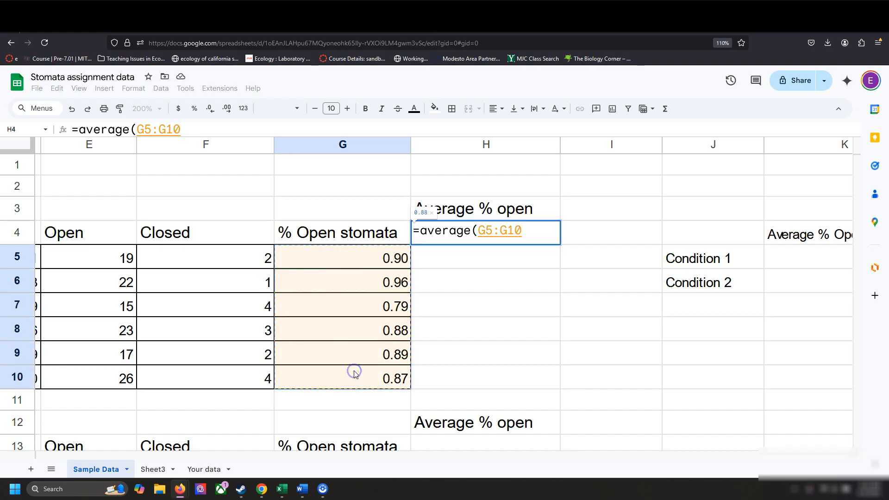
key(Return)
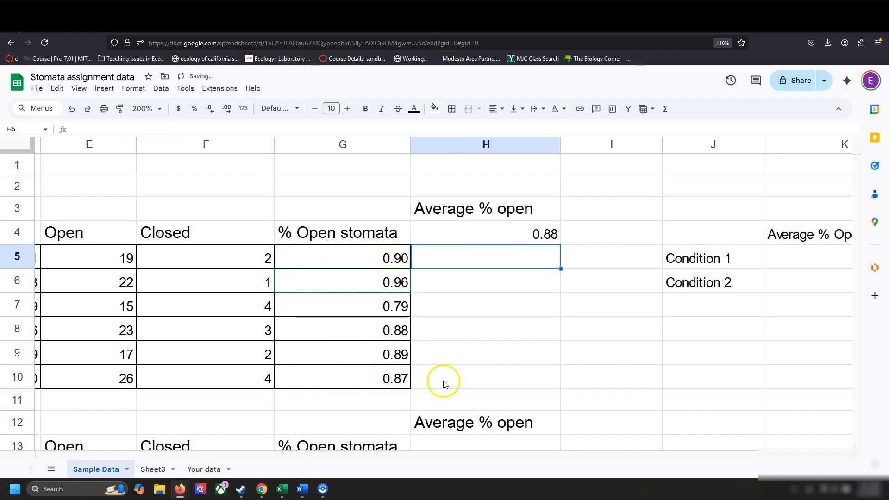
Step: Start Condition 2's average in H13 with =average(G14:G19, and erase the formula
scroll(449, 382, down, 5)
scroll(456, 385, up, 5)
scroll(457, 388, down, 3)
scroll(457, 385, up, 1)
scroll(457, 384, down, 2)
scroll(459, 387, up, 1)
click(459, 280)
text(=average(G14:G19)
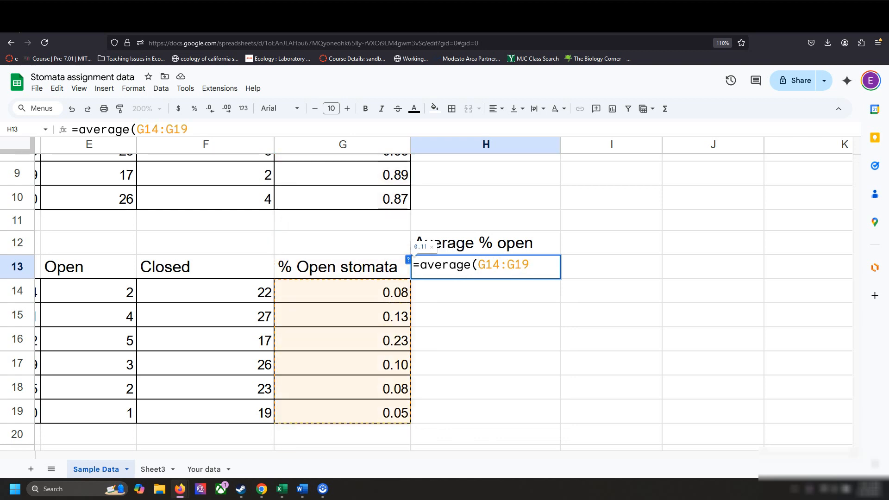
key(ctrl+a)
key(BackSpace)
Step: Enter the average in H13 with the mixed-case name =aVerAgE( and the range G14:G19 selected on the sheet, and undo the entry
text(=a)
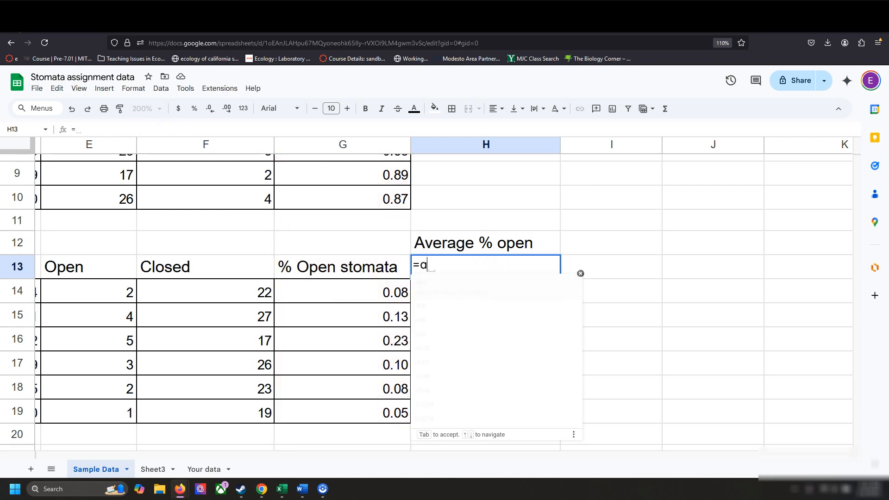
text(VerA)
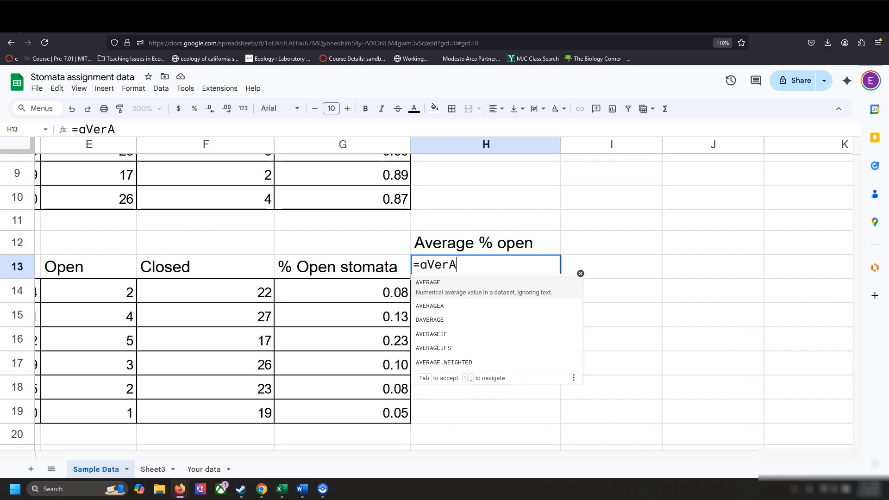
text(gE()
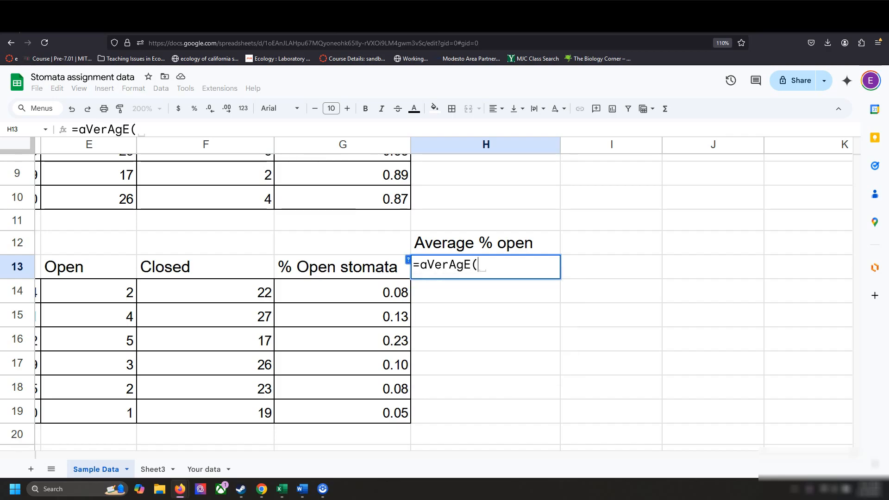
drag(377, 289, 385, 407)
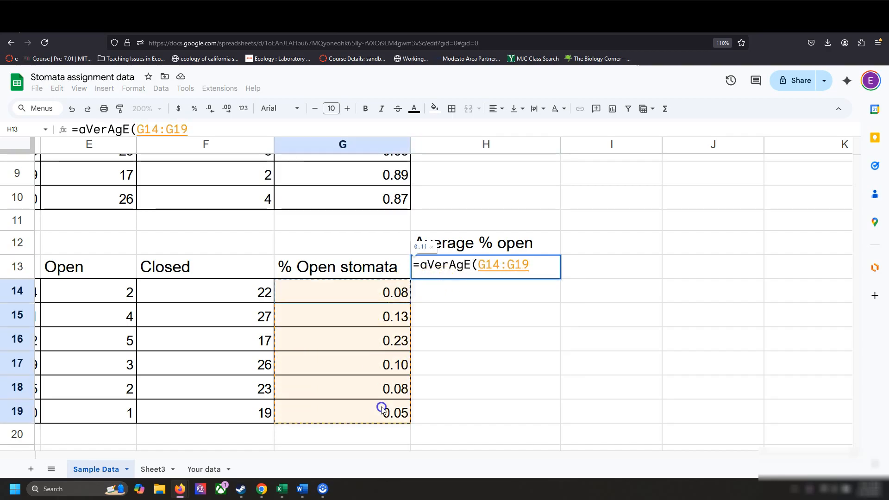
key(Return)
key(ctrl+z)
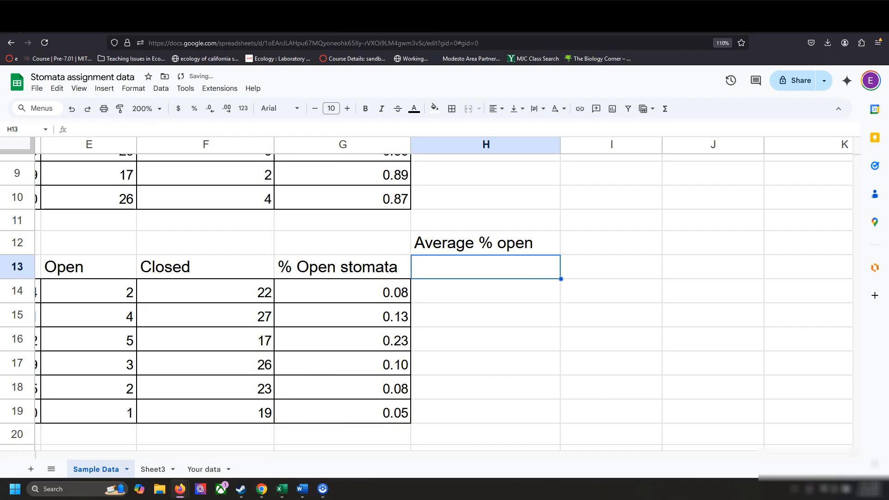
Step: Copy the average formula from H4 into H13 for Condition 2 and check that it references Condition 2's % open range
scroll(369, 433, up, 3)
click(475, 225)
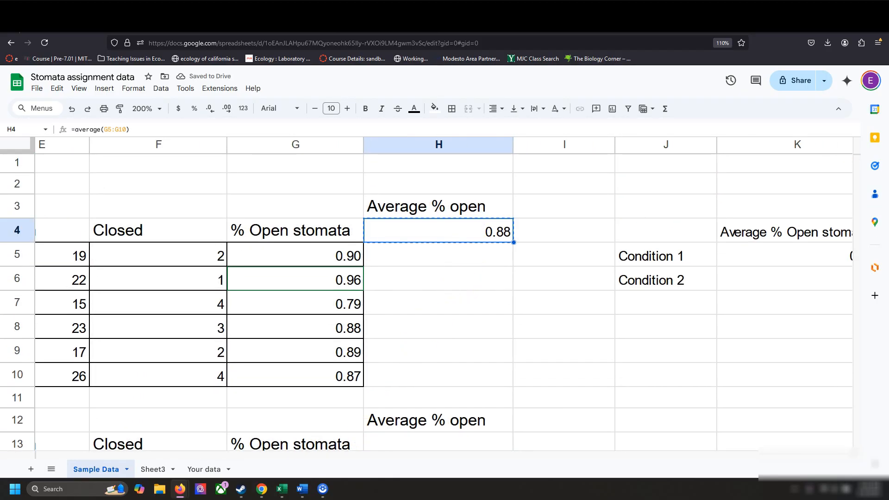
scroll(439, 280, down, 3)
click(439, 292)
text(=average(G14:G19))
double_click(439, 294)
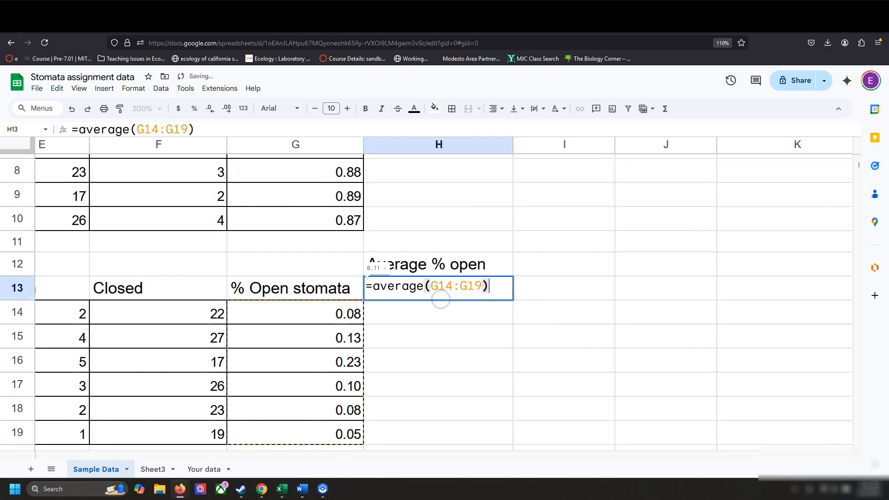
key(Return)
scroll(454, 280, down, 2)
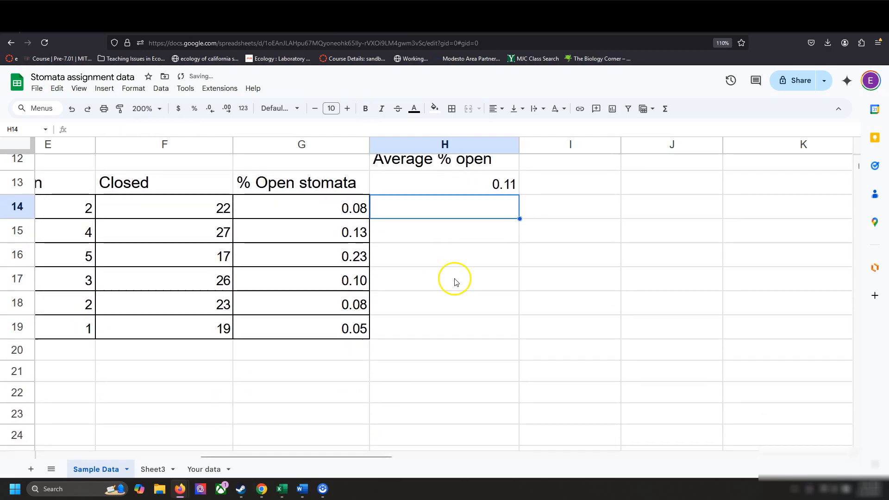
double_click(460, 181)
scroll(454, 248, up, 2)
key(Return)
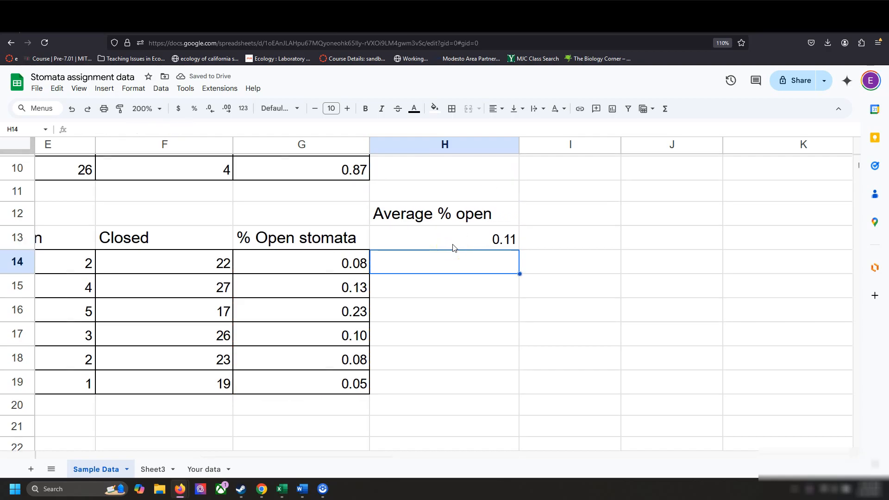
Step: Check the cell references of Condition 1's % open stomata formulas in G5 through G10
scroll(453, 248, up, 5)
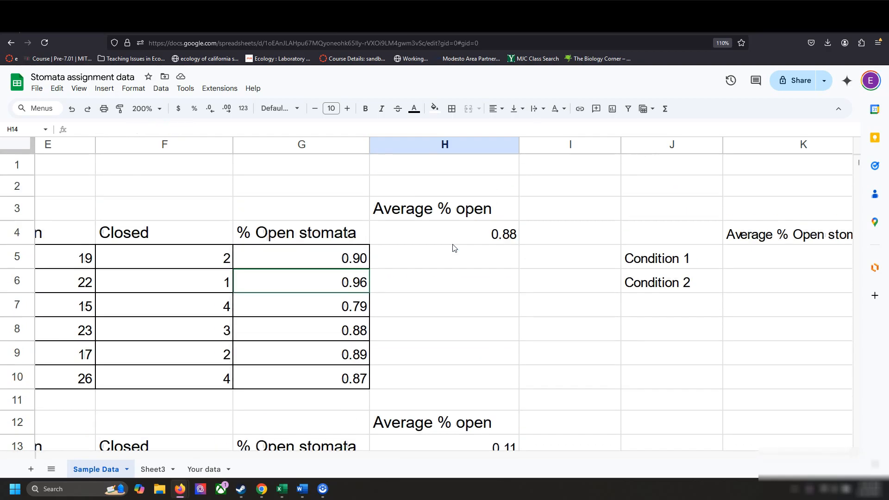
click(361, 264)
key(Down)
key(Down)
key(Down)
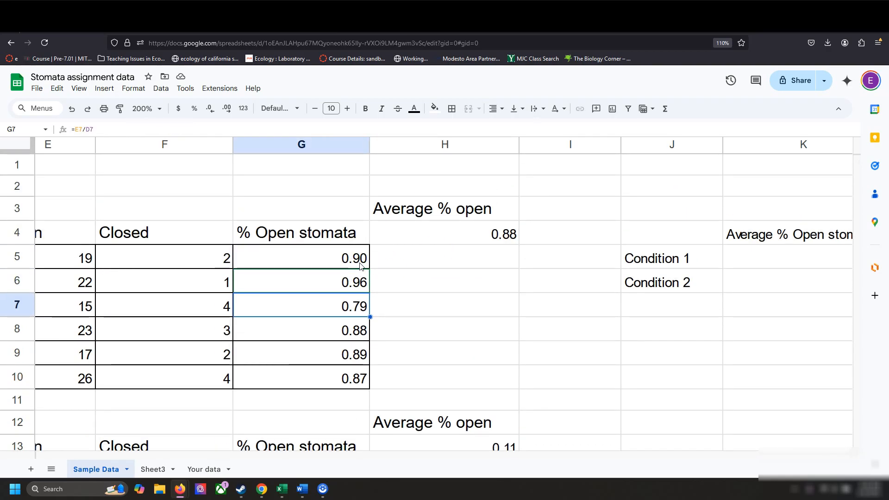
key(Down)
key(Down)
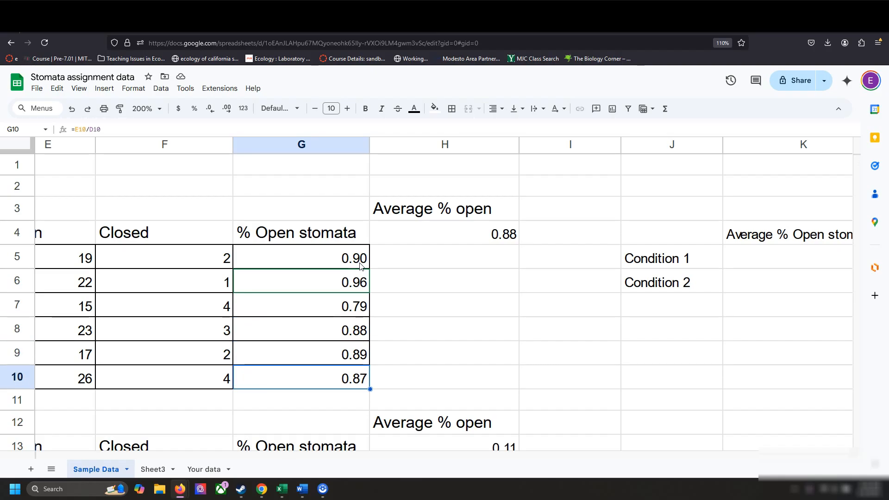
Step: Review Condition 1's row 9 from the % open stomata column back to the field label, and return to the average column
key(Up)
key(Right)
key(Left)
key(Left)
key(Left)
key(Left)
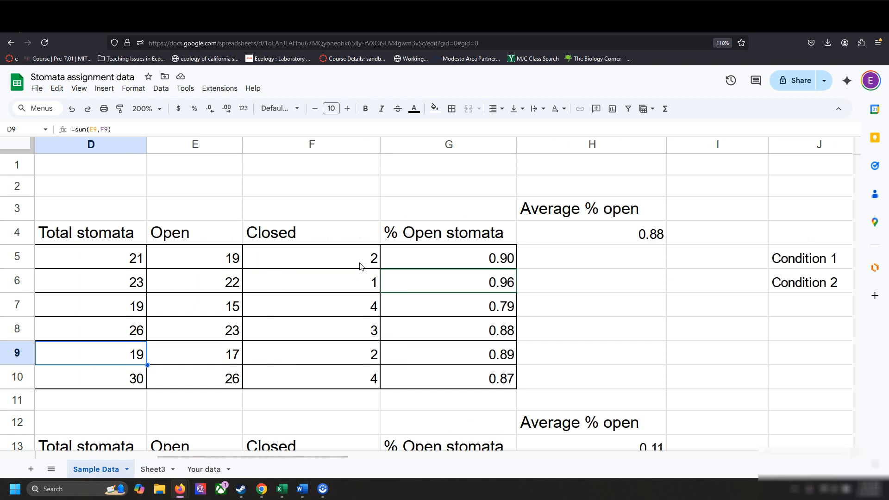
key(Left)
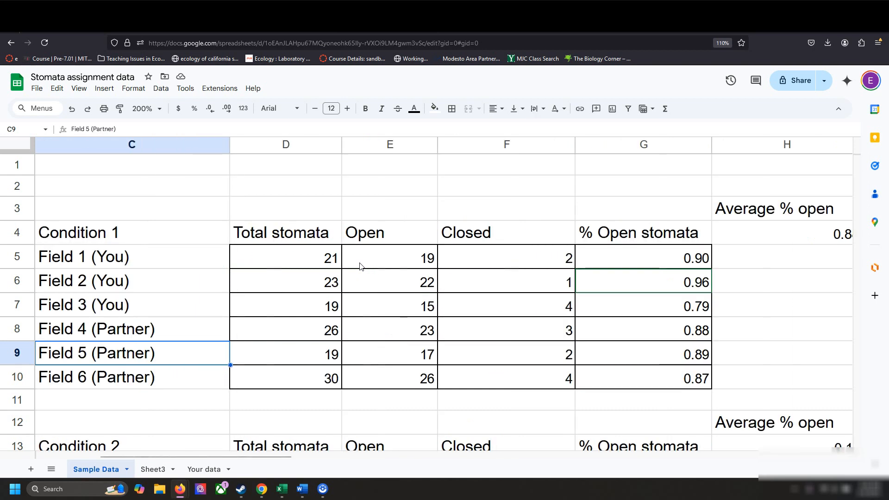
key(Right)
key(Right)
key(Right)
key(Right)
key(Right)
key(Right)
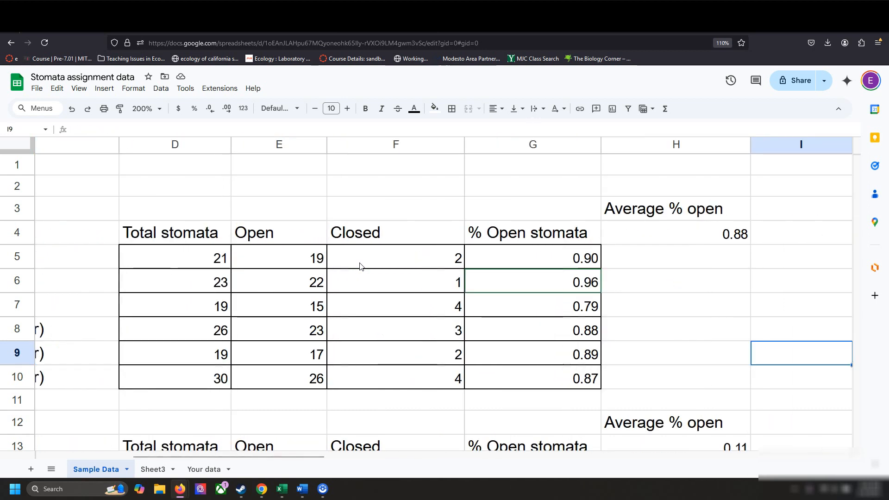
key(Left)
key(Right)
key(Left)
key(Up)
key(Up)
key(Up)
key(Up)
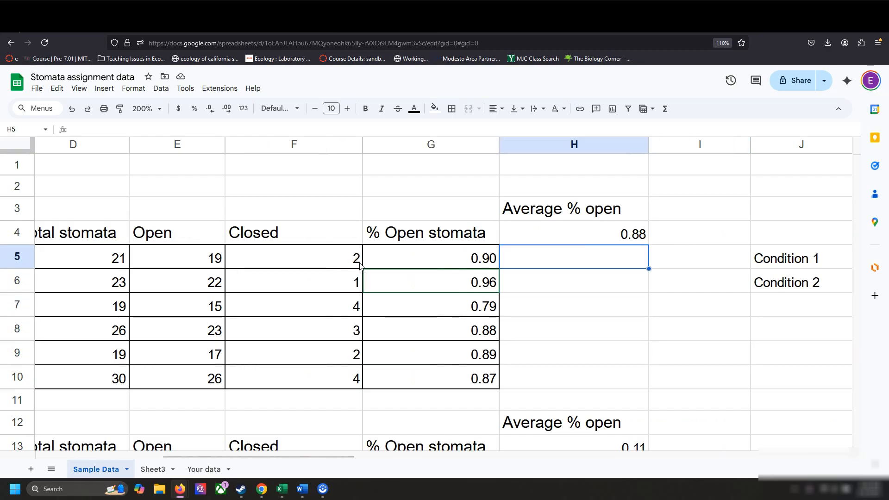
Step: Clear the Average % Open stomata cells K5 and K6 for both conditions in the summary table
key(Right)
key(Right)
key(Right)
key(Right)
key(Left)
key(Delete)
key(Down)
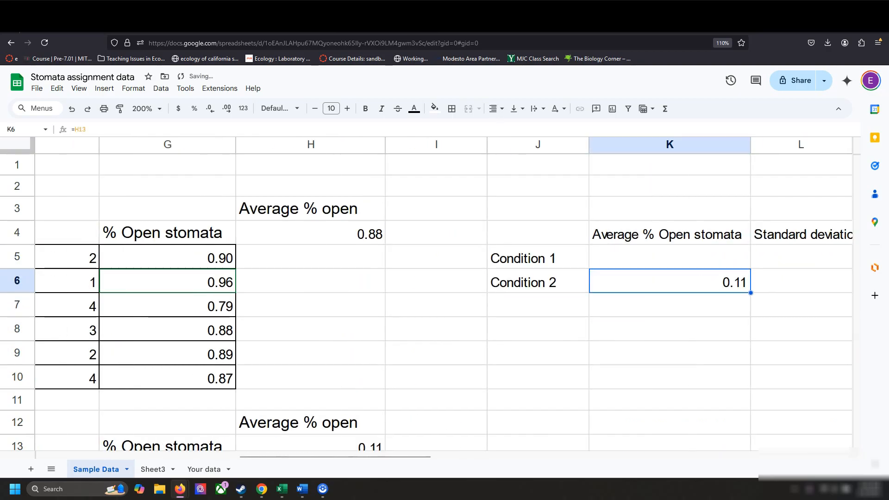
key(Delete)
Step: Link Condition 1's Average % Open stomata in K5 to its calculated average with =H4
key(Right)
key(Right)
key(Right)
key(Down)
key(Up)
key(Left)
key(Left)
key(Left)
key(Up)
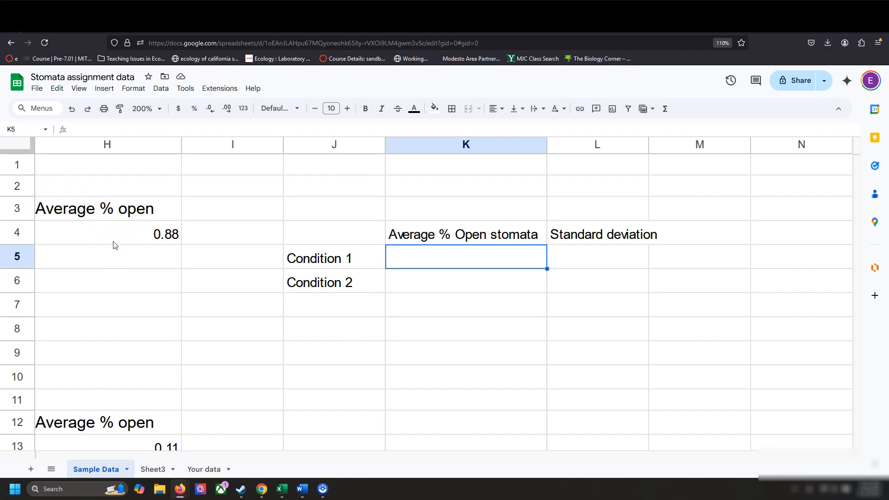
text(=)
click(132, 237)
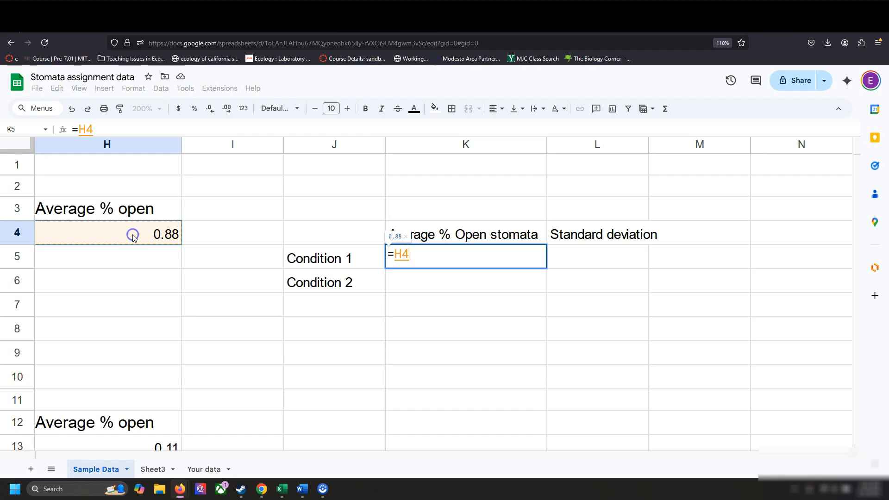
key(shift+Return)
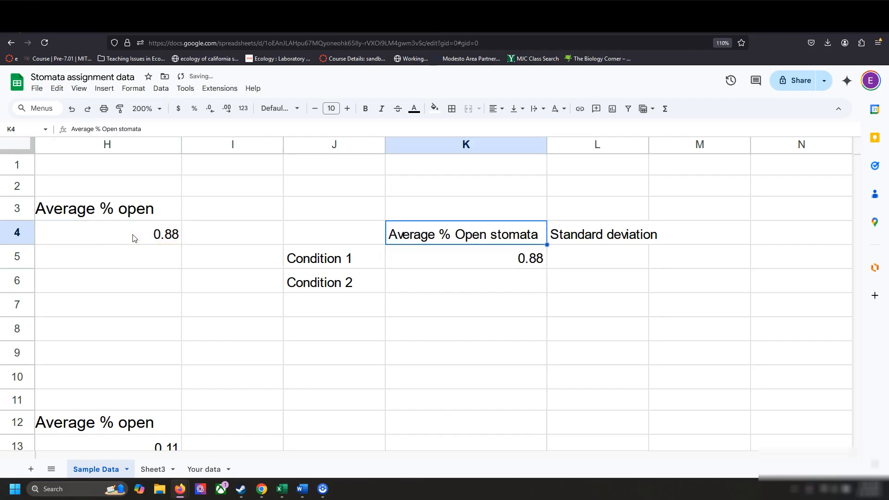
key(Down)
Step: Set the closed count in F5 to 26 to test the effect on the average in H4, and undo the change
scroll(133, 238, left, 8)
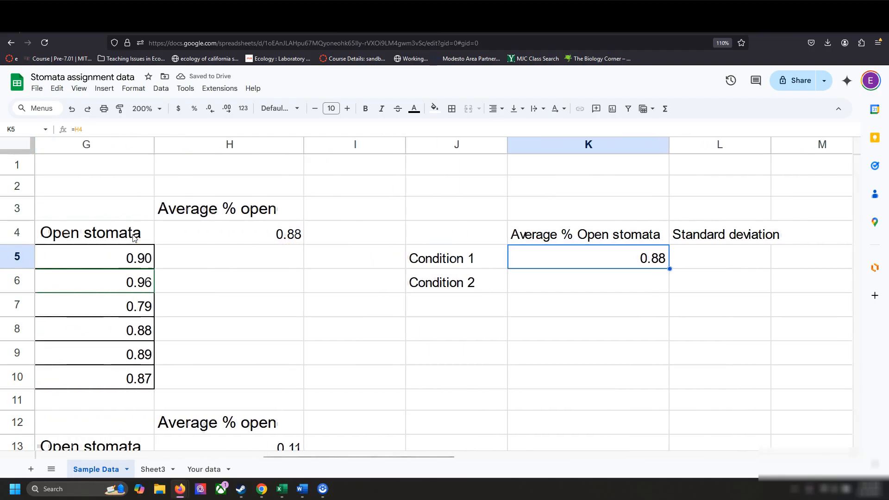
scroll(133, 238, left, 4)
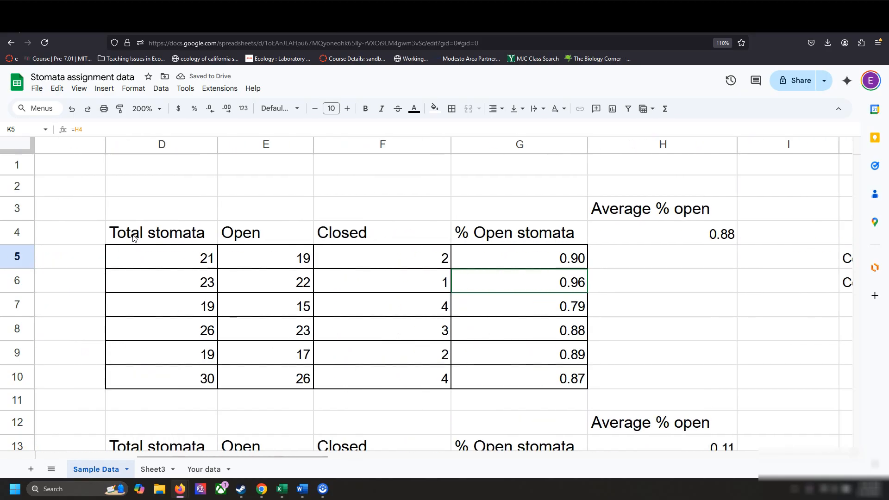
click(272, 263)
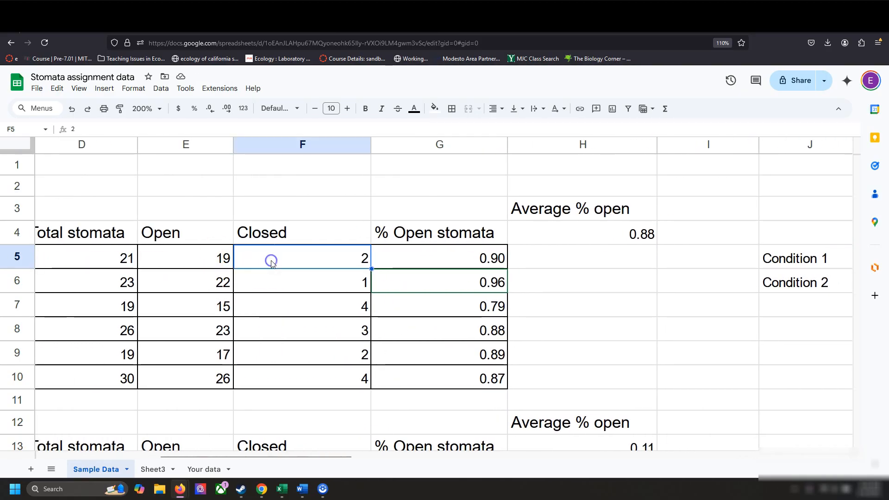
text(2)
key(Return)
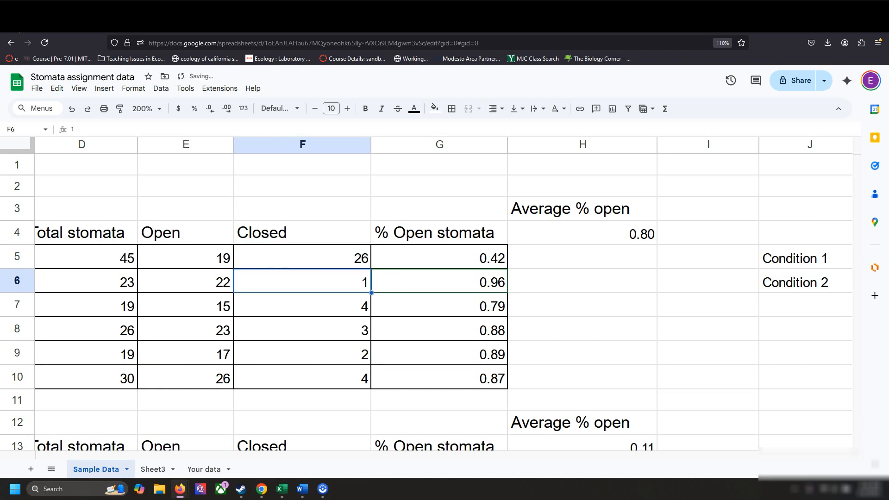
click(604, 228)
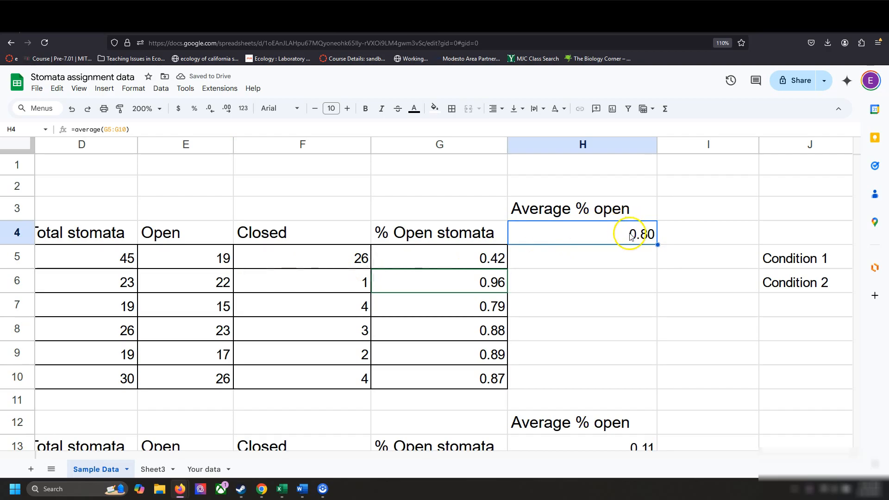
key(ctrl+z)
click(648, 257)
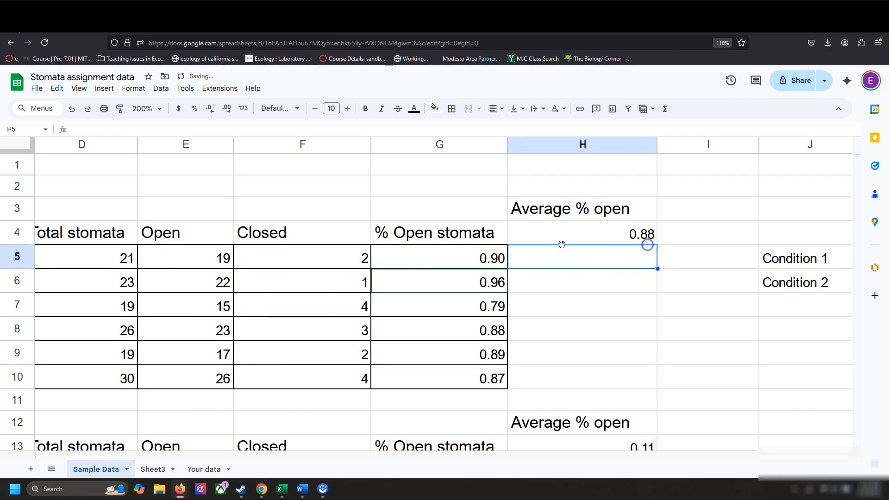
Step: Set the closed count in F5 to 0 to test the effect on the average in H4, and undo the change
click(358, 258)
text(0)
key(Return)
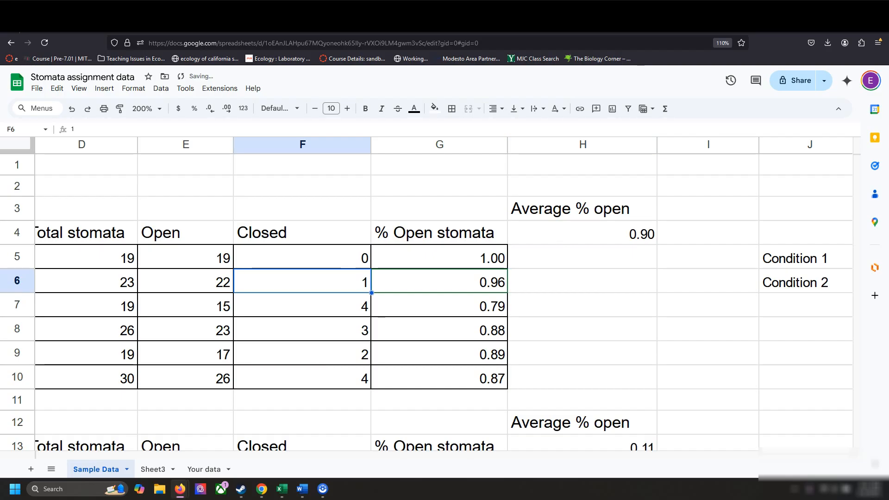
click(614, 213)
click(606, 235)
key(ctrl+z)
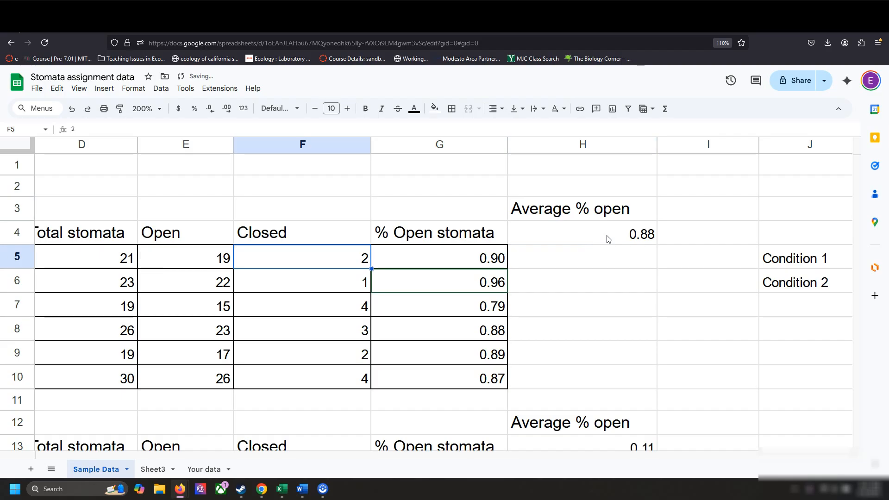
Step: Link Condition 2's Average % Open stomata in K6 to its calculated average with =H13
scroll(608, 239, right, 5)
scroll(608, 238, down, 3)
scroll(608, 239, up, 2)
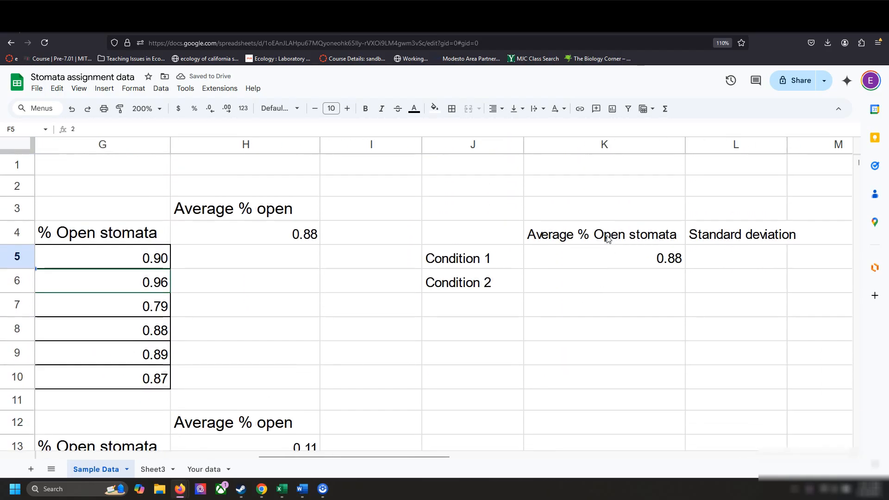
click(608, 239)
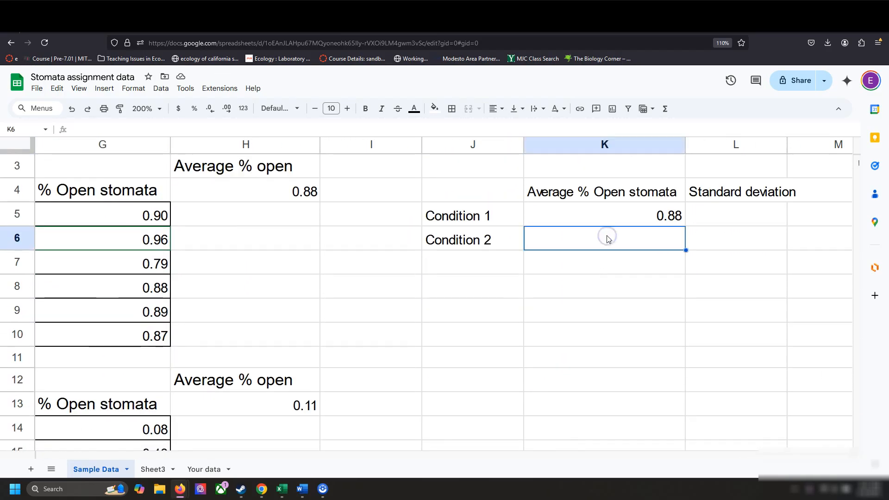
text(=H13)
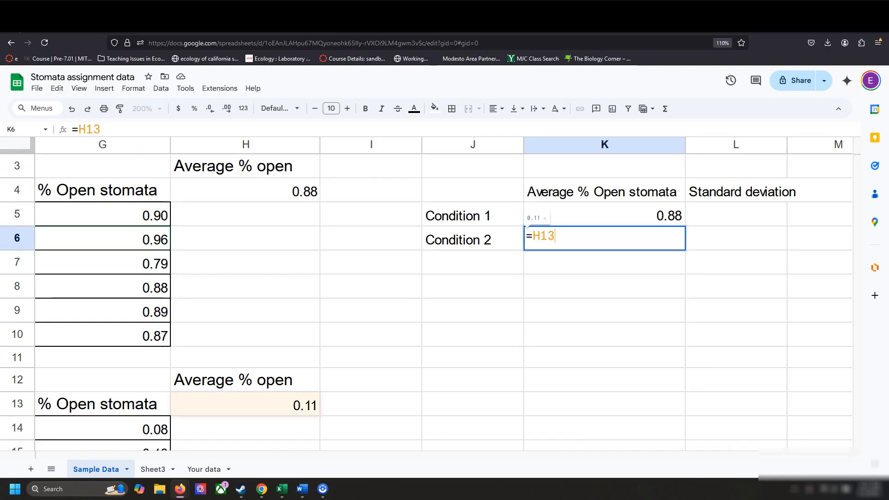
key(Return)
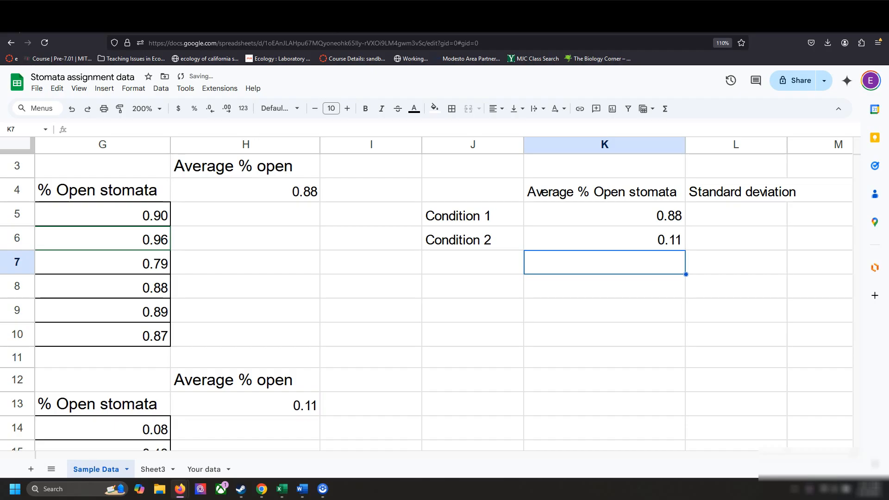
Step: Fit column L's width to its Standard deviation heading
key(Right)
key(Right)
key(Up)
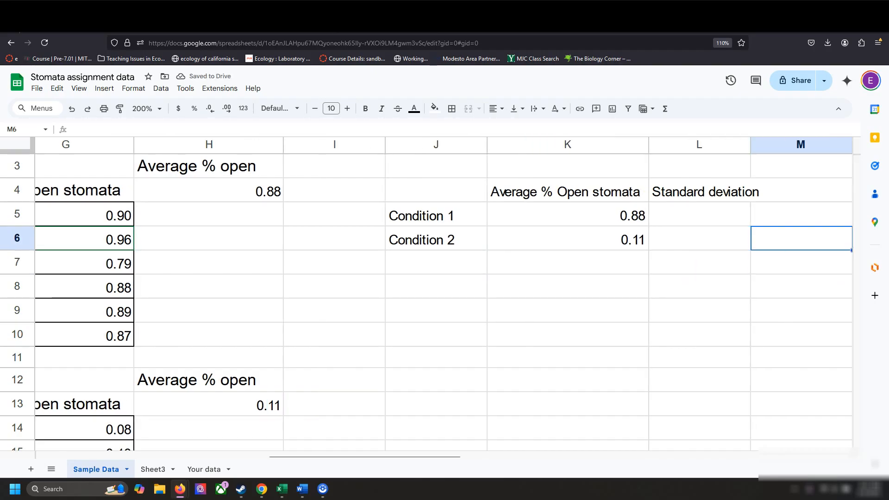
key(Left)
key(Up)
key(Up)
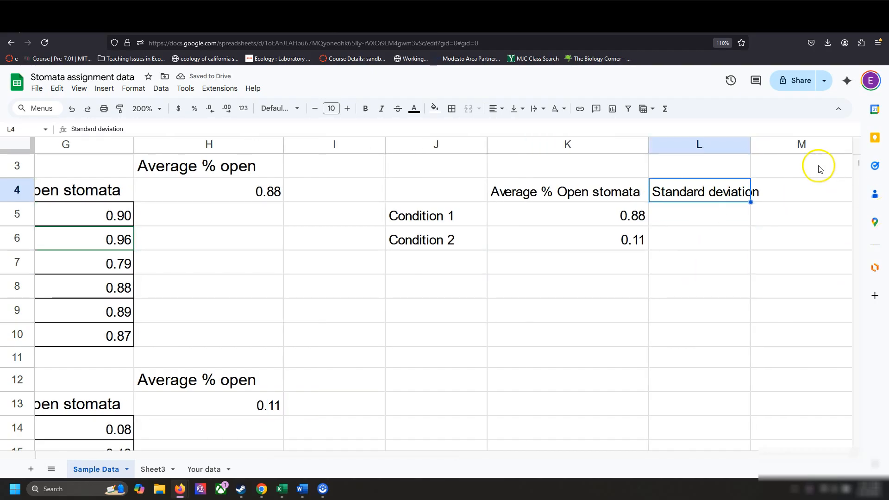
double_click(750, 144)
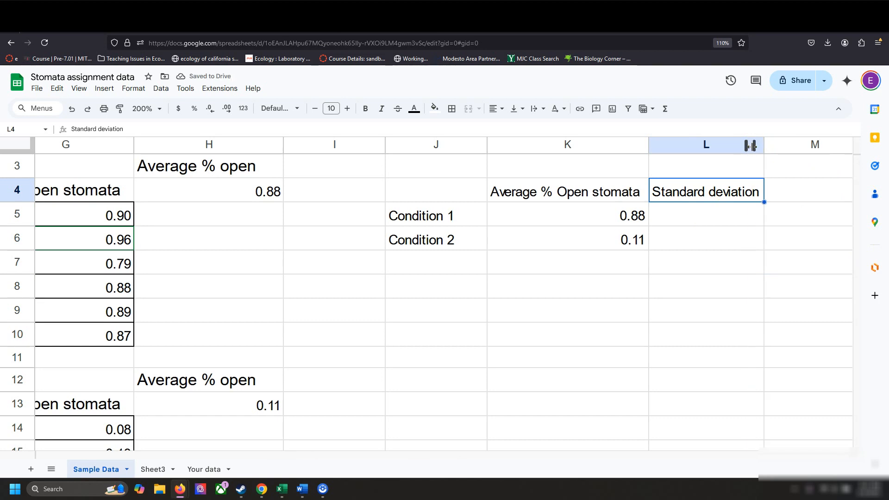
drag(457, 192, 543, 248)
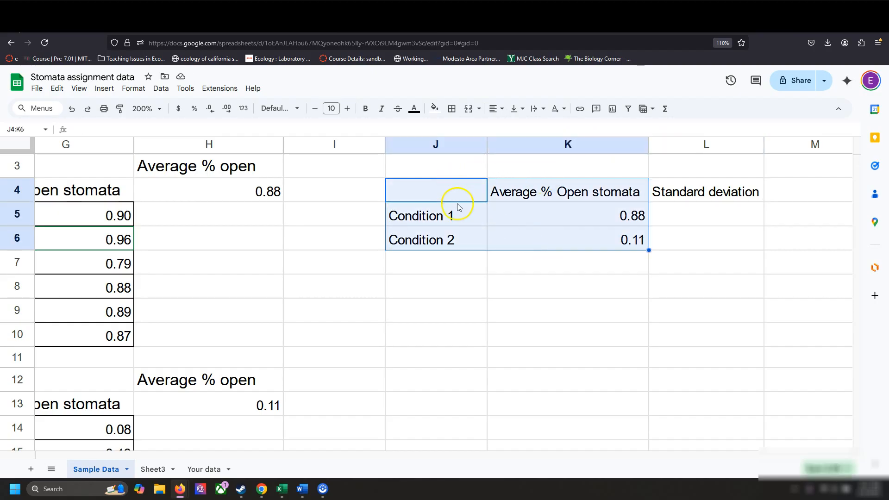
click(104, 88)
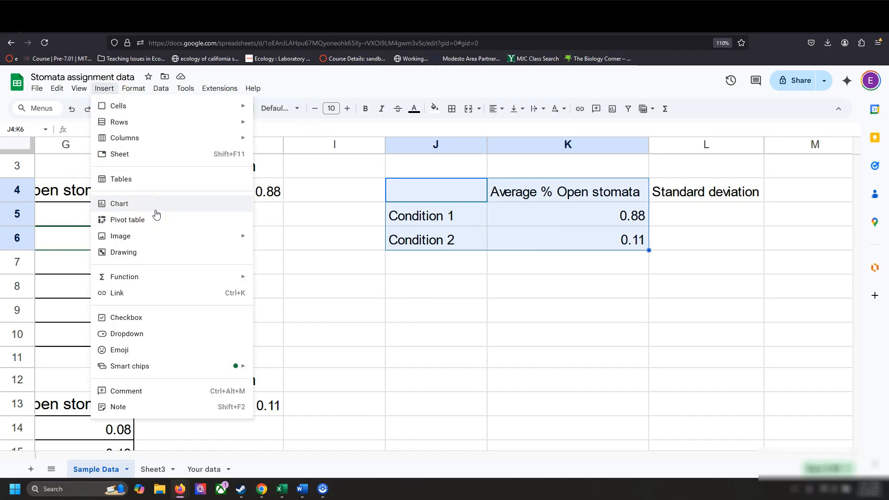
key(Escape)
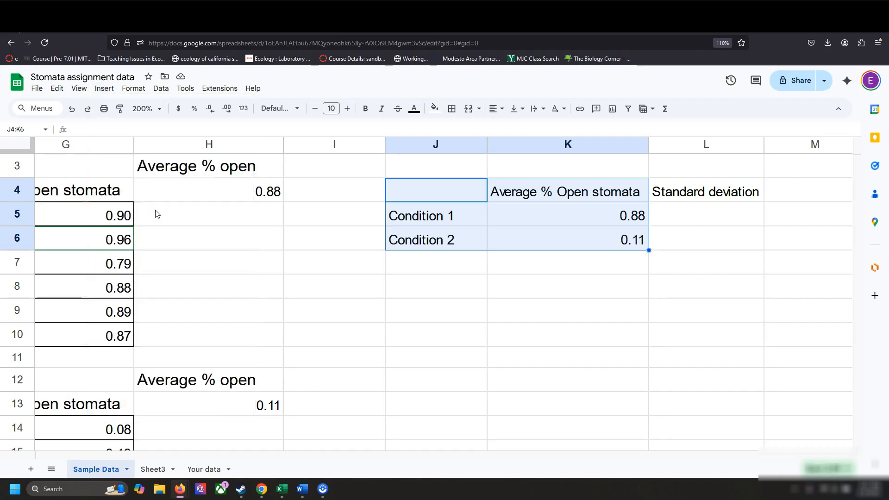
click(247, 88)
click(266, 106)
text(chart)
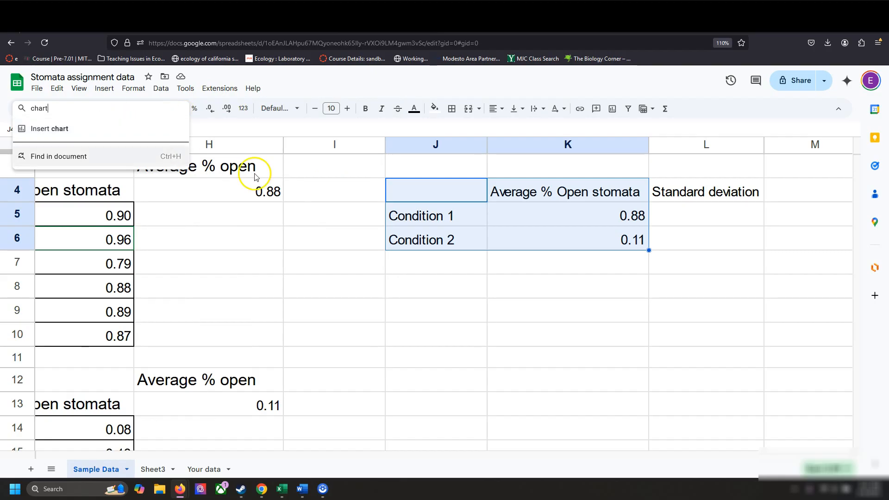
click(347, 207)
Step: Insert a column chart of the condition averages in J4:K6, then move it and shrink it
drag(449, 192, 533, 246)
click(103, 95)
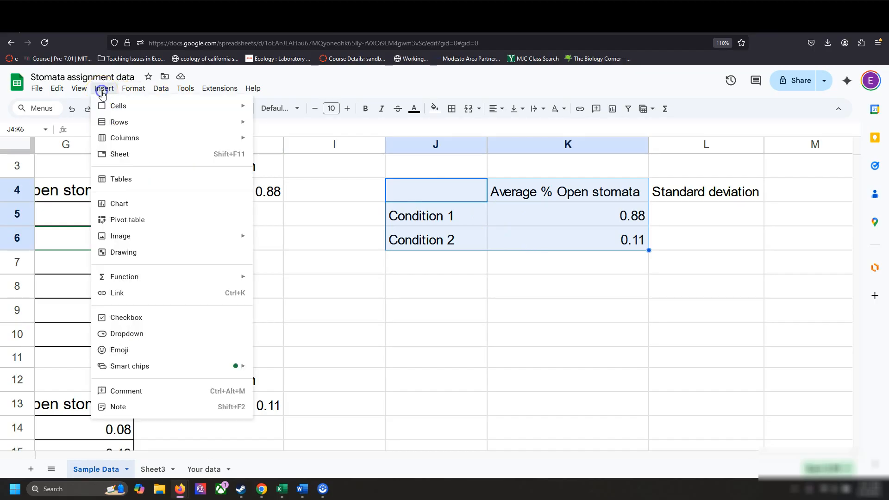
click(154, 212)
drag(412, 238, 195, 211)
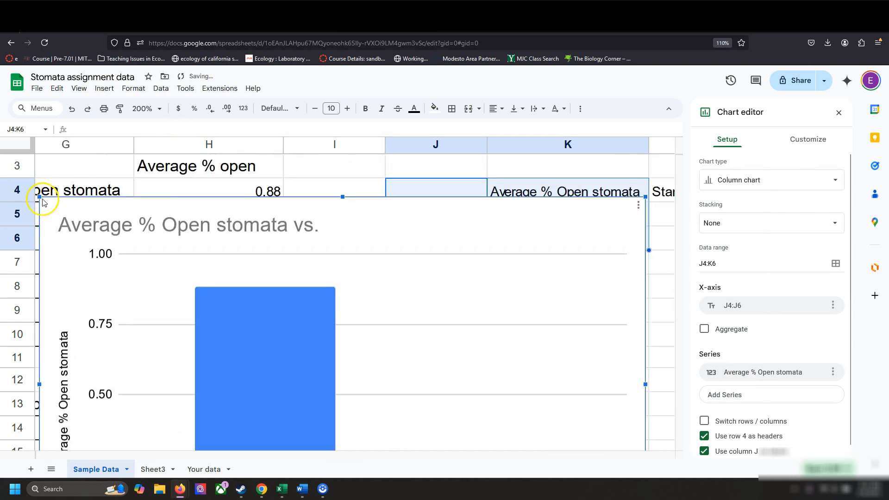
mouse_move(39, 199)
mouse_down()
mouse_move(198, 312)
mouse_move(355, 328)
mouse_move(361, 340)
mouse_move(255, 171)
mouse_move(223, 157)
mouse_move(222, 172)
mouse_up()
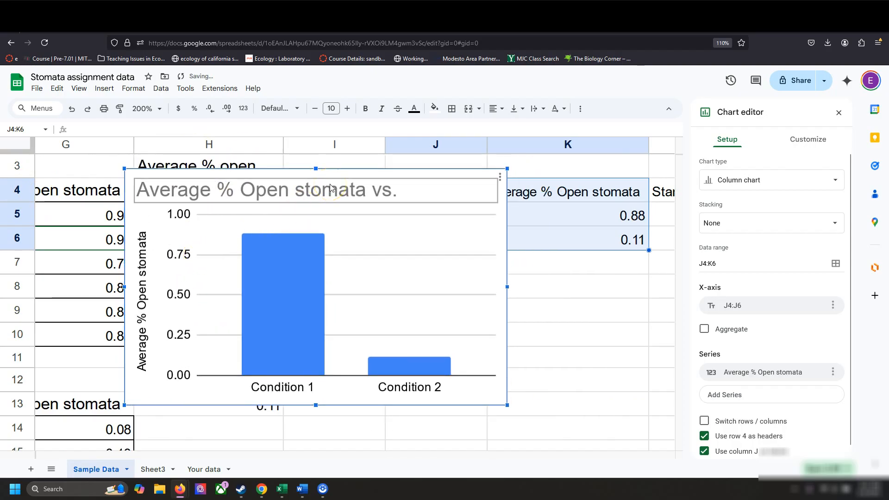
Step: Shorten the chart title to "Average % Open stomata"
double_click(347, 187)
click(403, 193)
key(BackSpace)
key(BackSpace)
key(BackSpace)
key(BackSpace)
key(BackSpace)
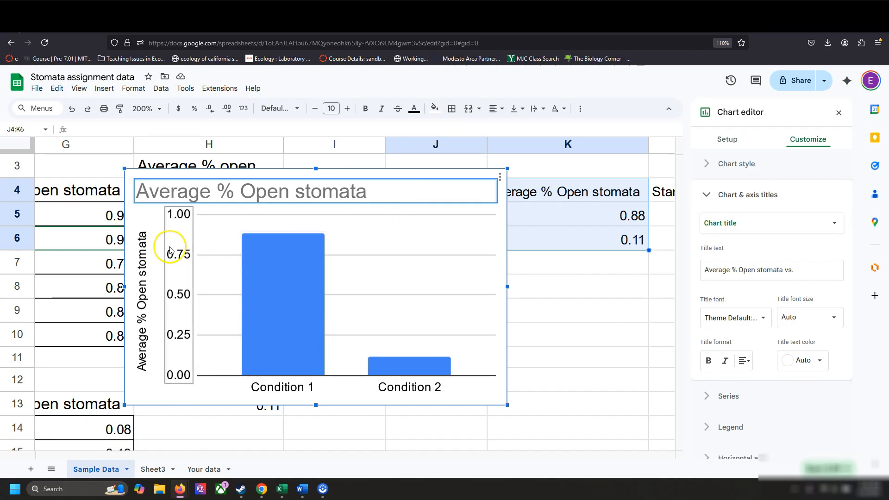
key(Return)
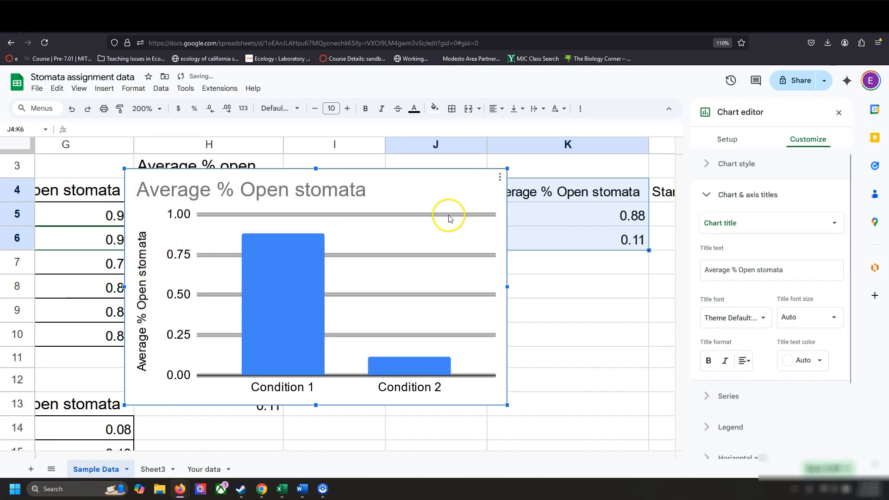
Step: Move the chart aside, close its editor, and delete the chart
drag(472, 180, 397, 179)
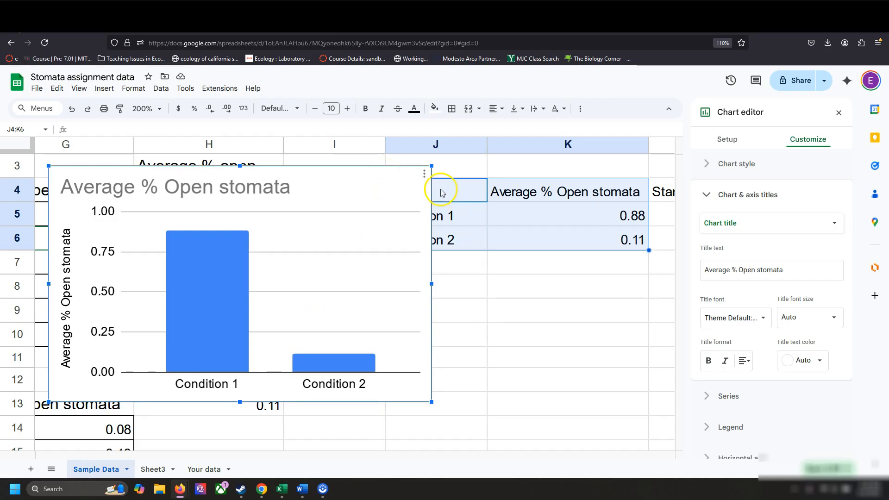
click(838, 114)
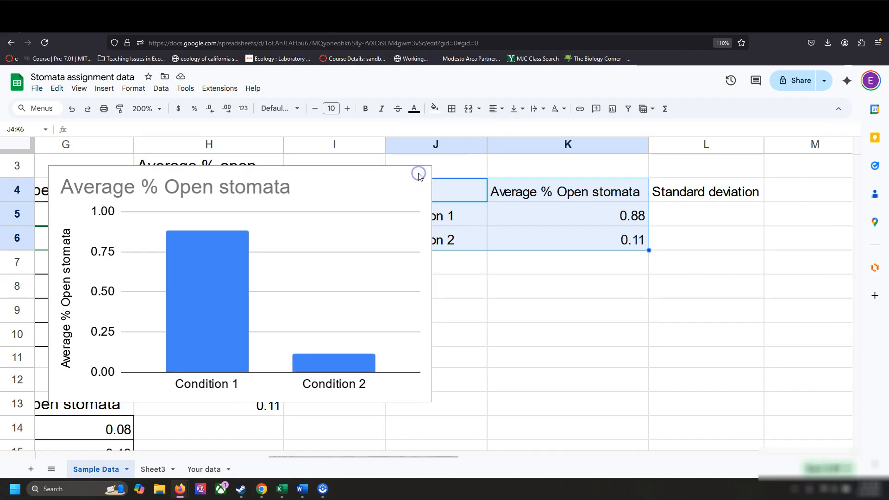
click(418, 175)
key(Delete)
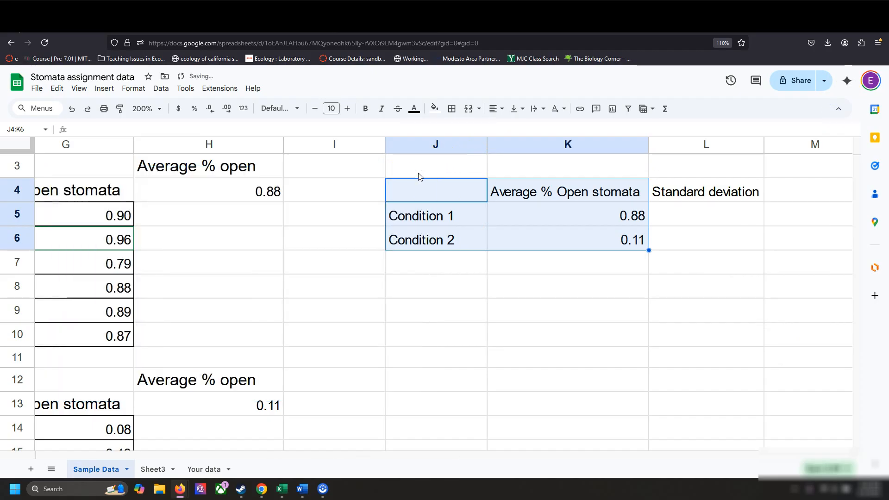
Step: Calculate Condition 1's standard deviation in L5 with =stdev(G5:G10)
click(695, 220)
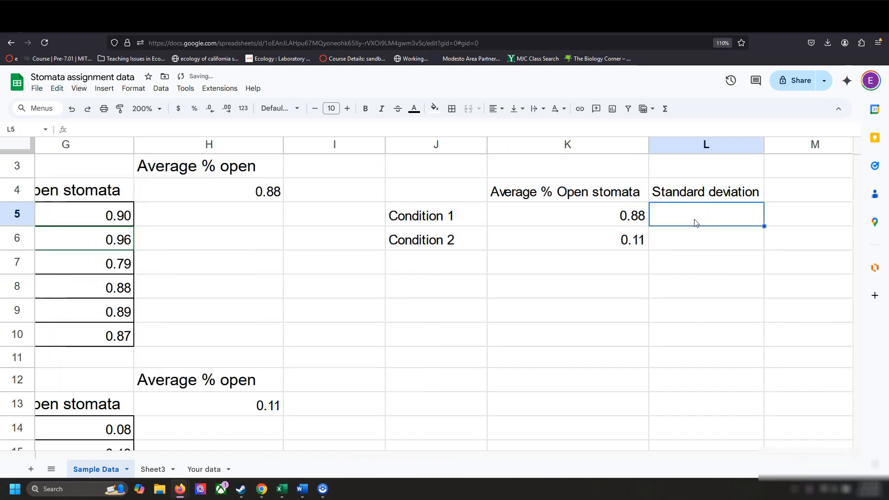
key(Left)
key(Right)
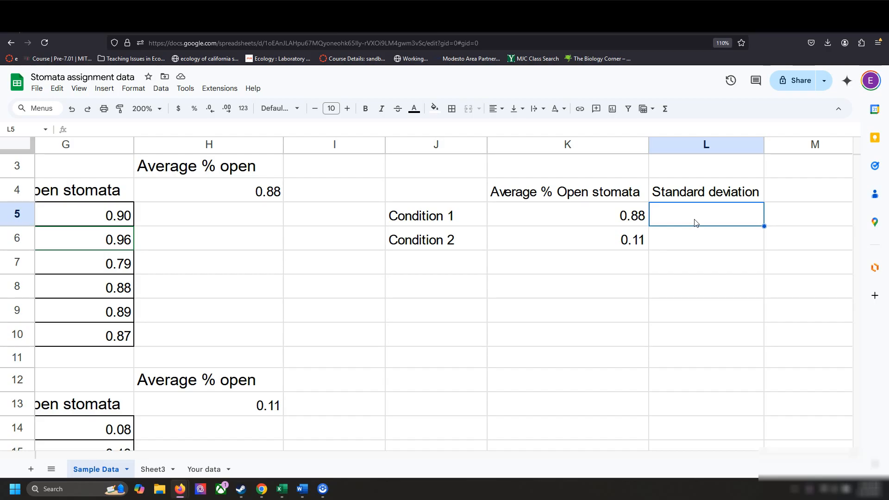
text(=stdev()
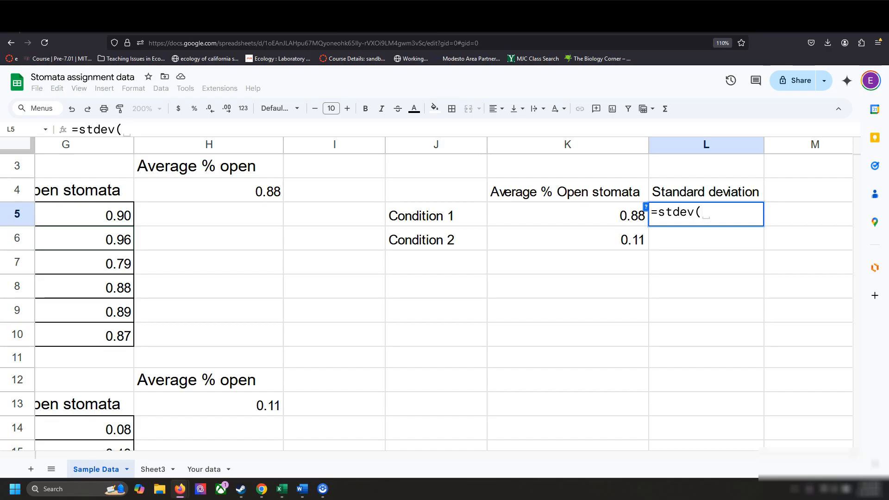
click(695, 217)
text(G5)
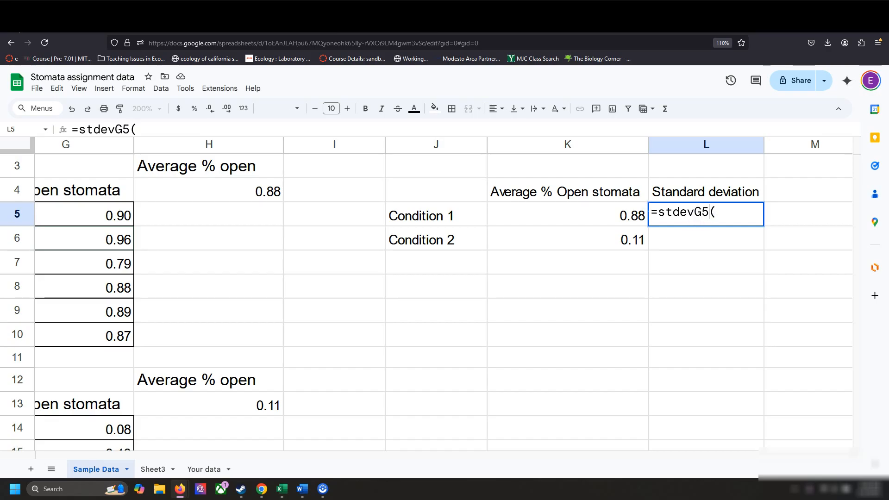
key(BackSpace)
key(BackSpace)
key(BackSpace)
key(ctrl+a)
text(=stdev)
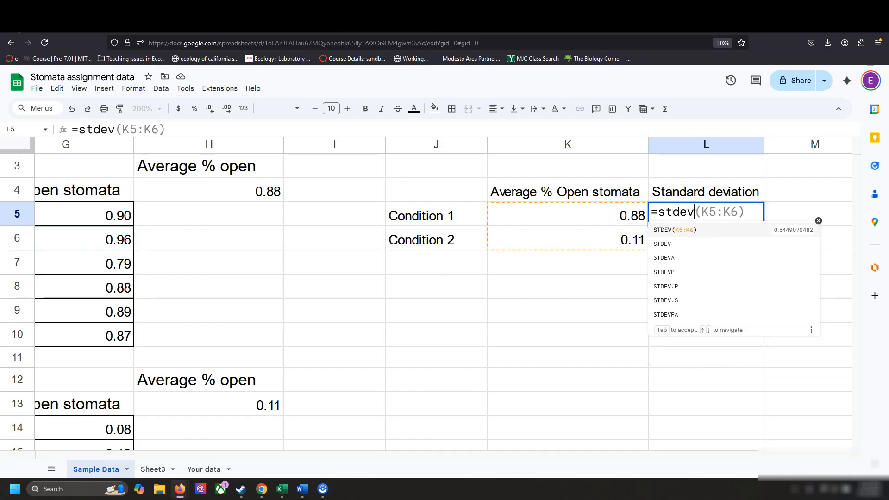
text((G5:G10)
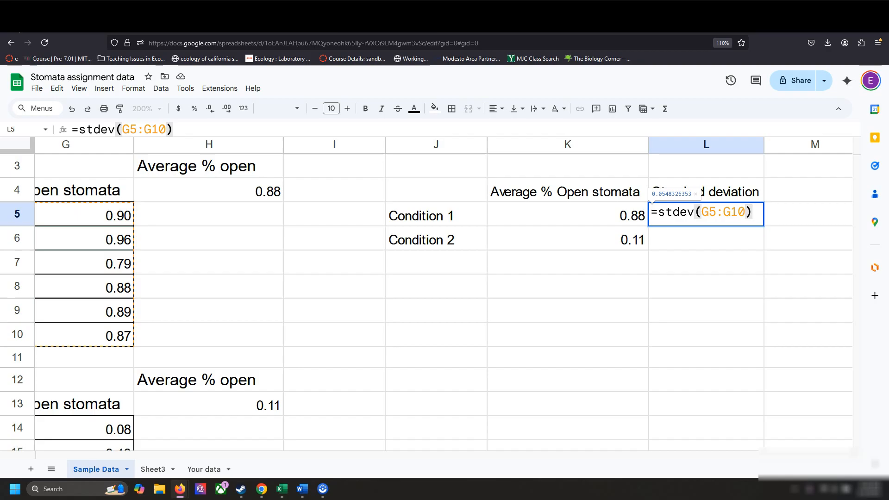
key(Return)
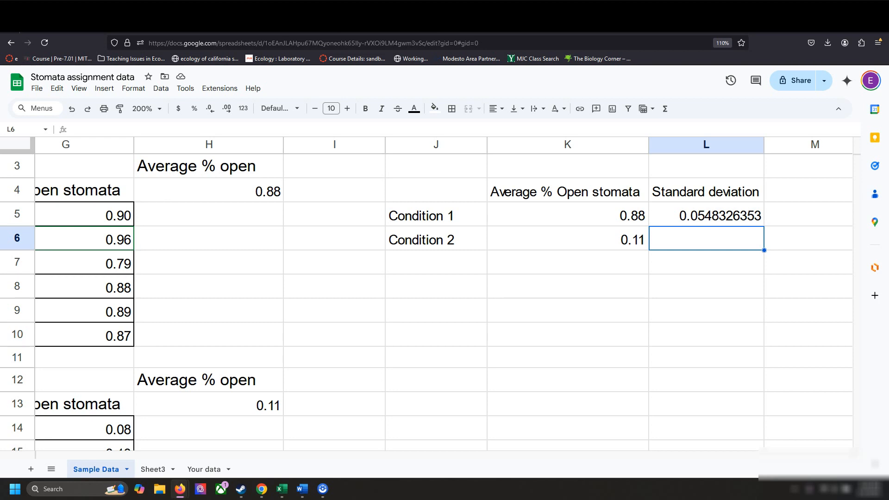
key(Up)
key(Left)
key(Right)
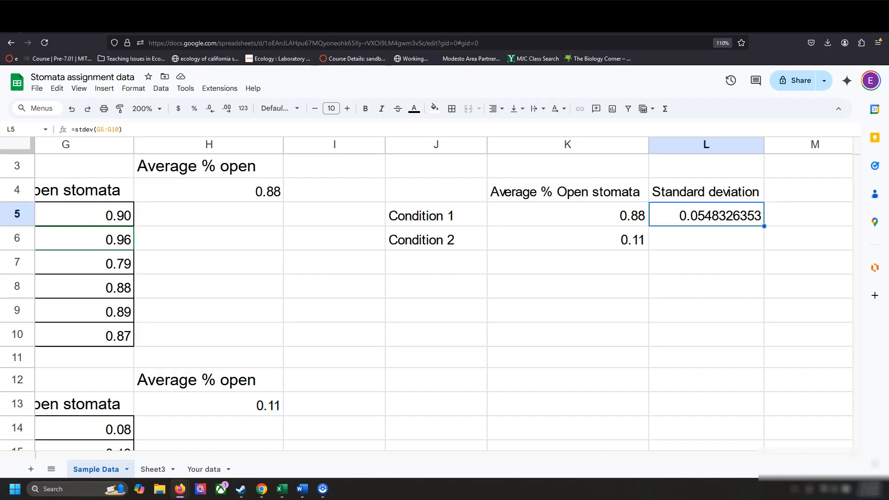
key(Down)
key(Up)
key(Down)
key(Left)
key(Right)
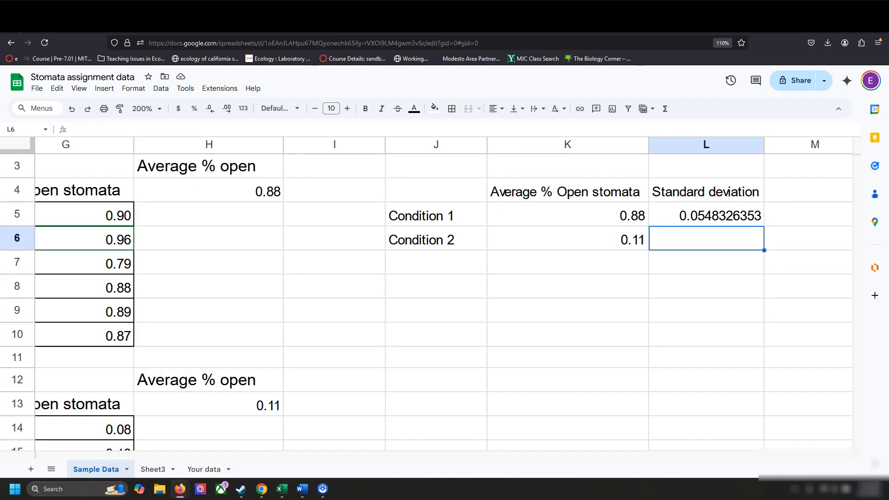
Step: Calculate Condition 2's standard deviation in L6 with the stdev function over G14:G19
text(=st)
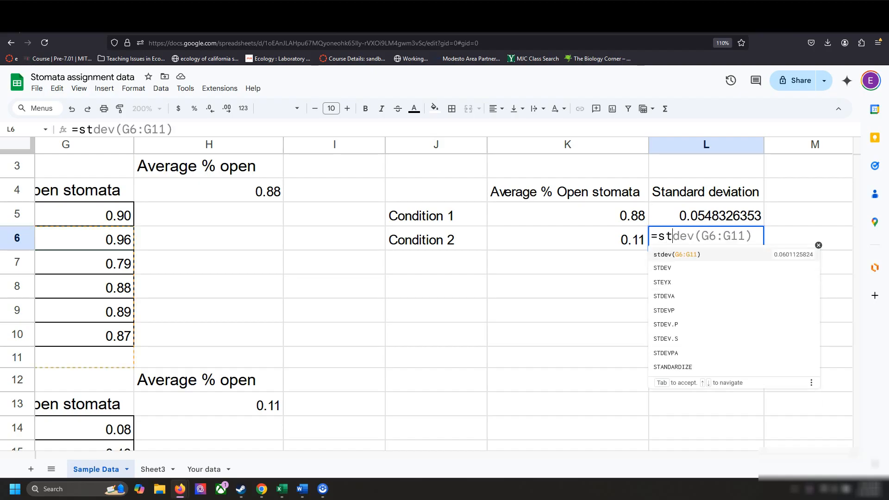
text(dev()
scroll(690, 204, down, 4)
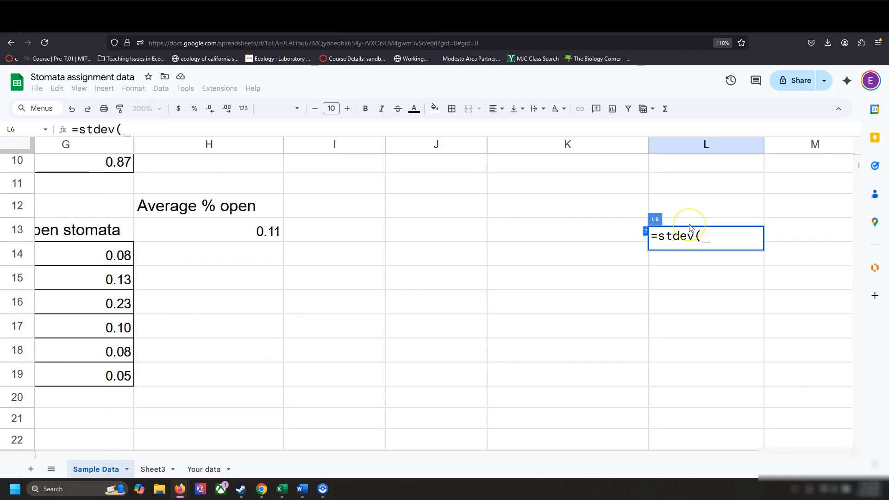
scroll(523, 239, left, 4)
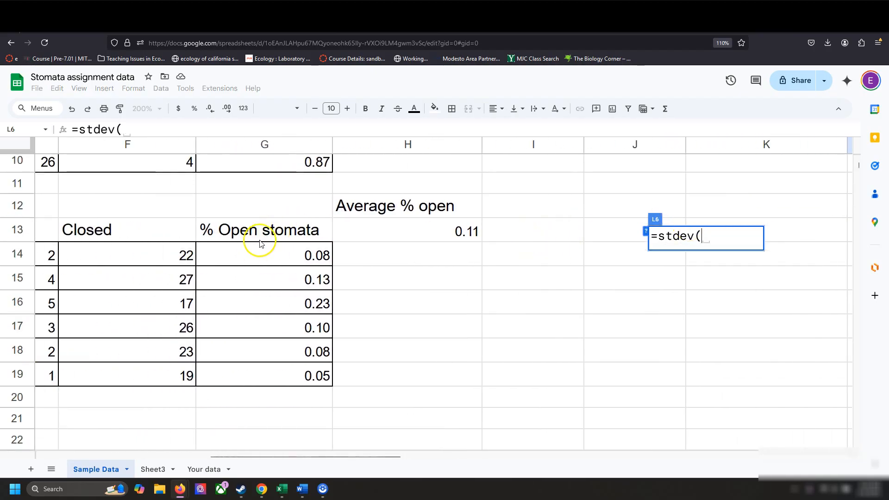
drag(256, 252, 245, 372)
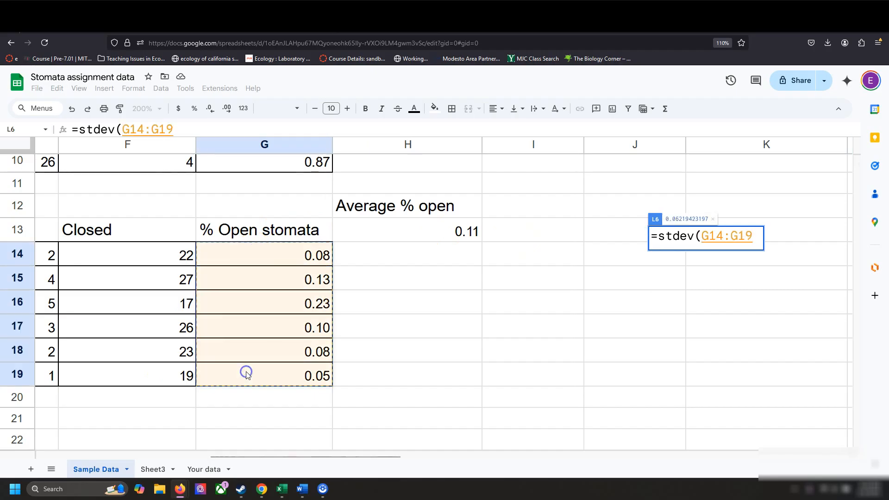
scroll(500, 340, right, 4)
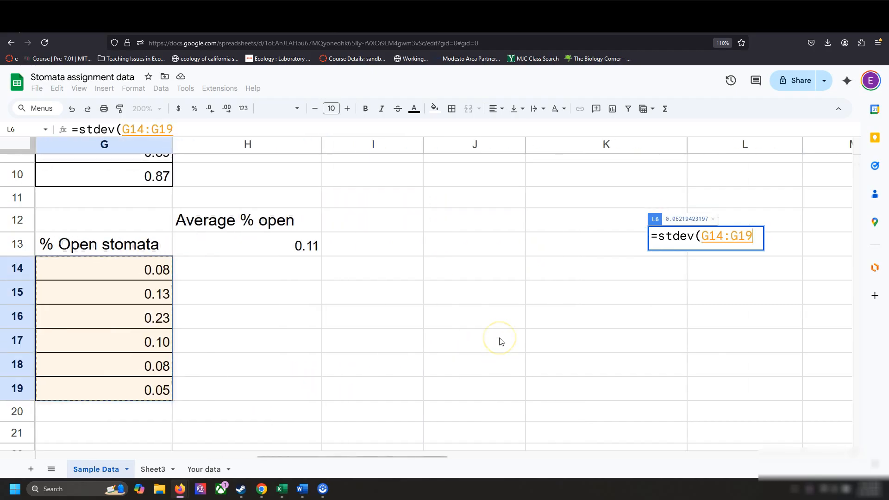
scroll(500, 340, up, 4)
key(Return)
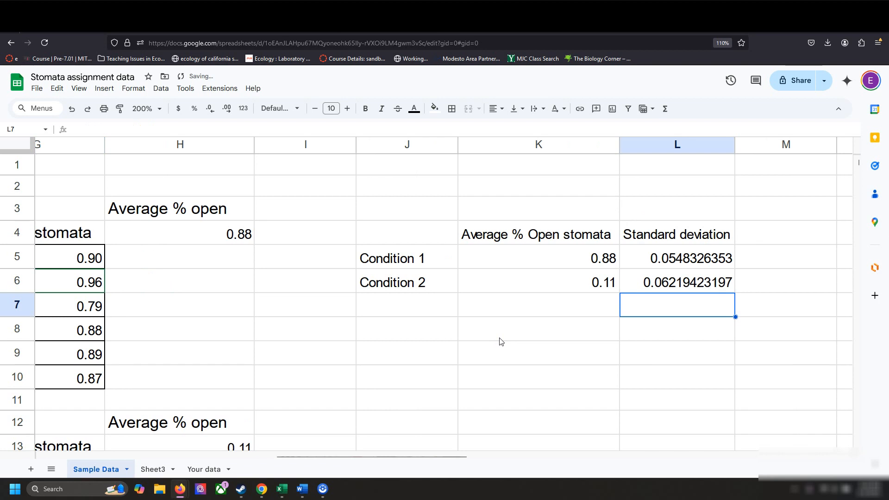
key(Up)
key(Left)
key(Up)
key(Right)
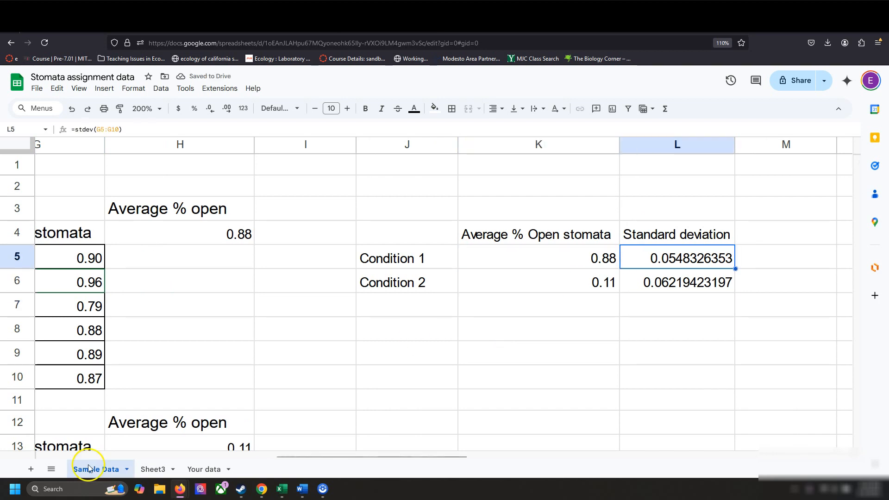
Step: Clear the Standard deviation heading in B2 and the formulas in B3 and C3 on Sheet3
click(145, 465)
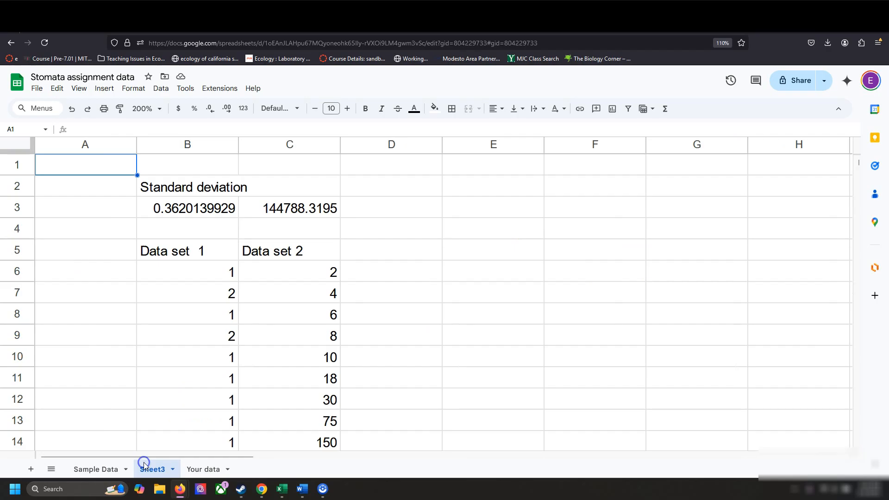
click(162, 227)
key(Up)
text(=C)
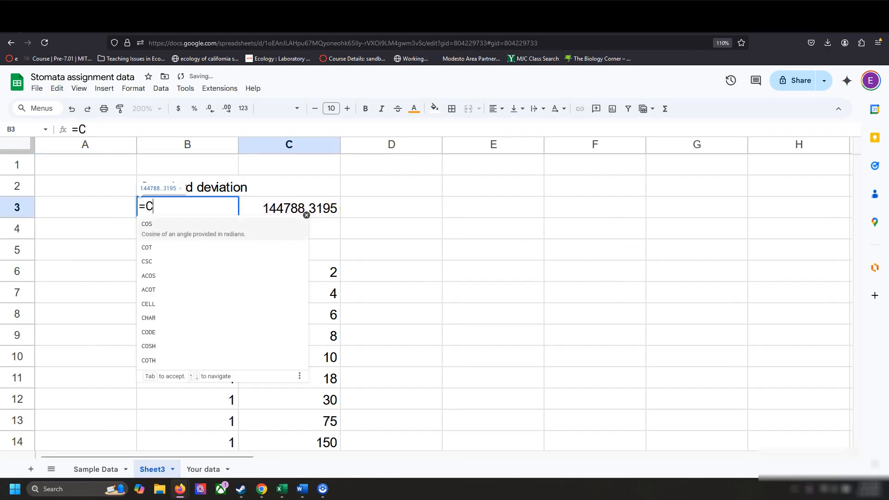
key(BackSpace)
key(Right)
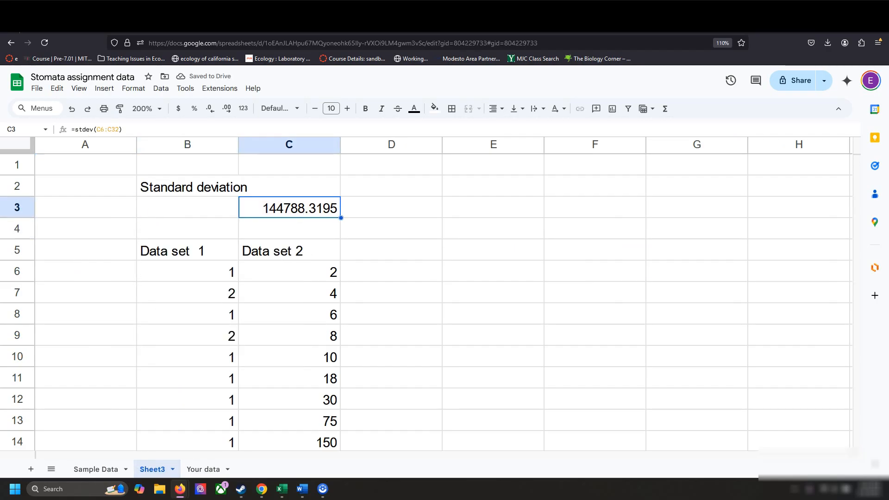
key(BackSpace)
key(Up)
key(Left)
key(BackSpace)
key(Left)
key(Right)
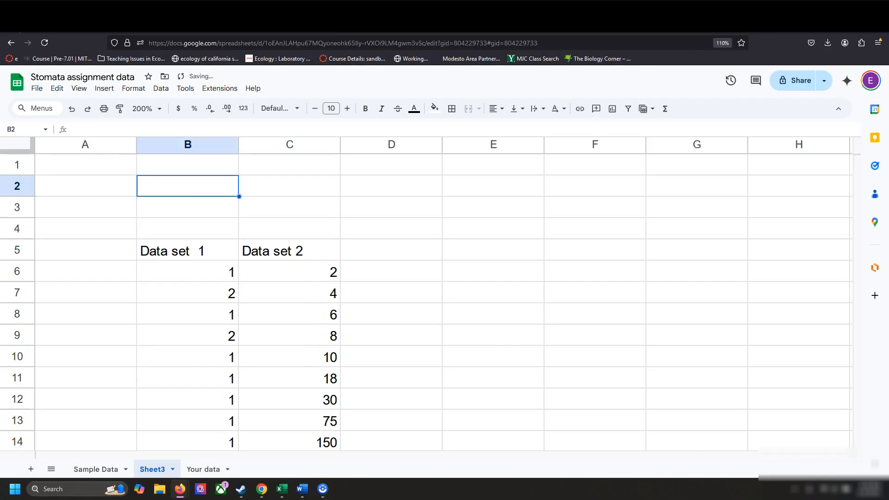
Step: Examine the spread of the Data set 1 values in column B on Sheet3
key(Left)
scroll(232, 244, down, 5)
scroll(233, 249, down, 5)
scroll(234, 249, up, 6)
scroll(222, 223, up, 3)
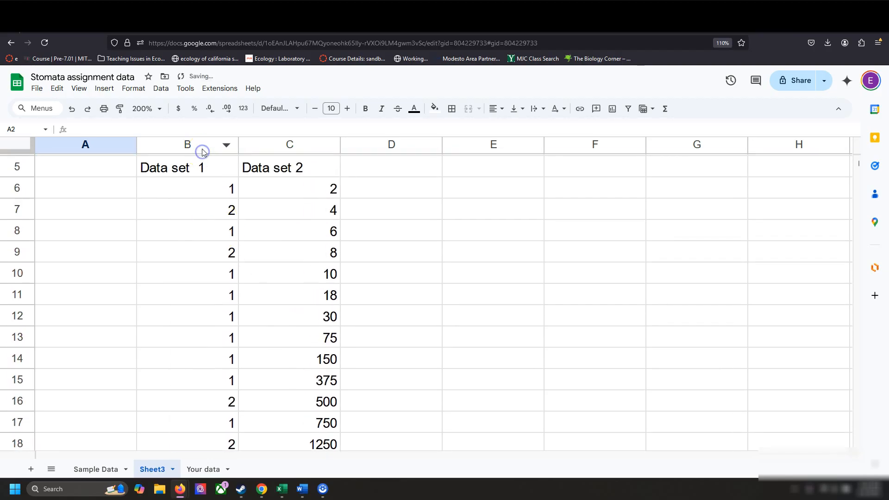
click(202, 152)
scroll(218, 233, down, 6)
scroll(220, 238, down, 3)
scroll(220, 238, up, 8)
scroll(219, 238, up, 3)
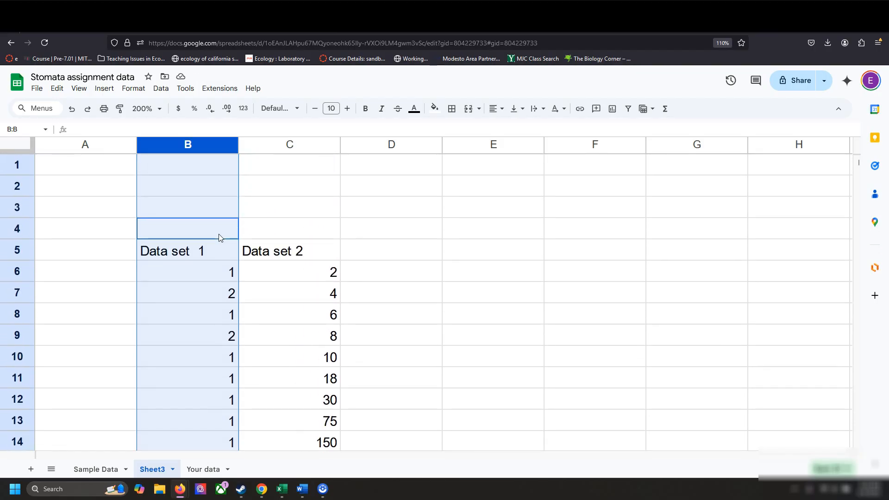
Step: Label cell A3 as Standard Dev and cell A4 as Average on Sheet3
click(219, 234)
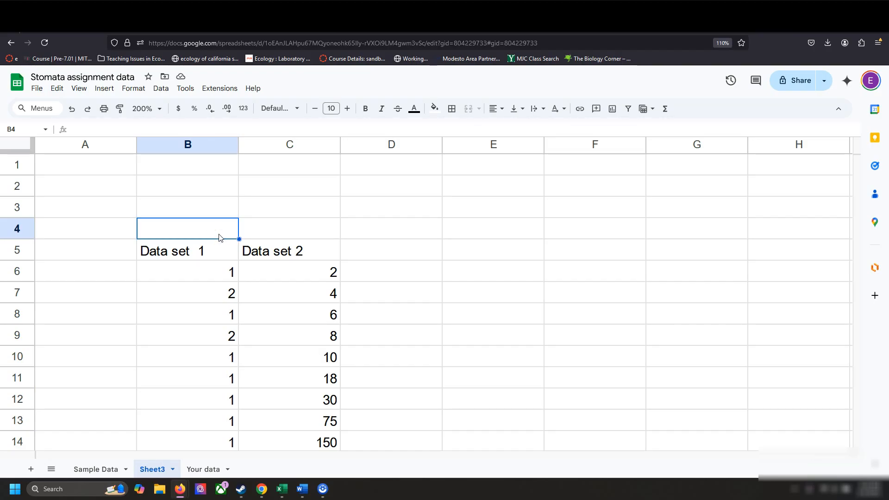
key(Left)
key(Up)
text(Sta)
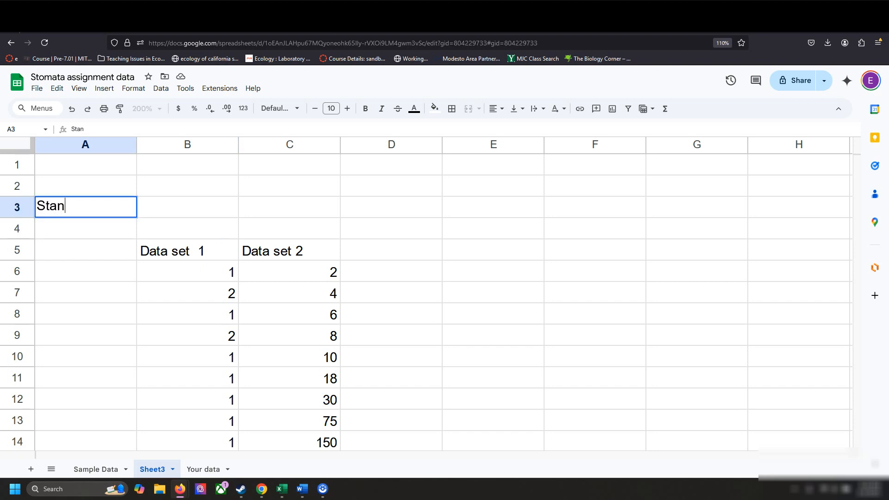
text(ndard Dev)
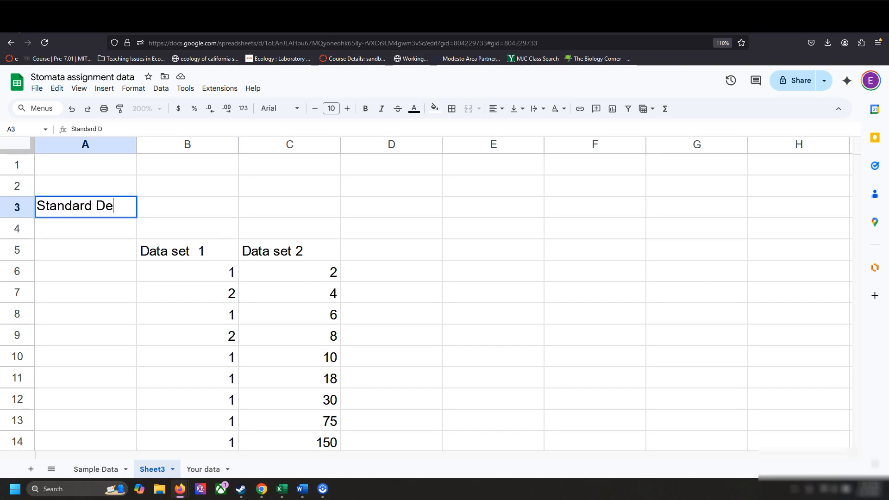
key(Return)
text(Average)
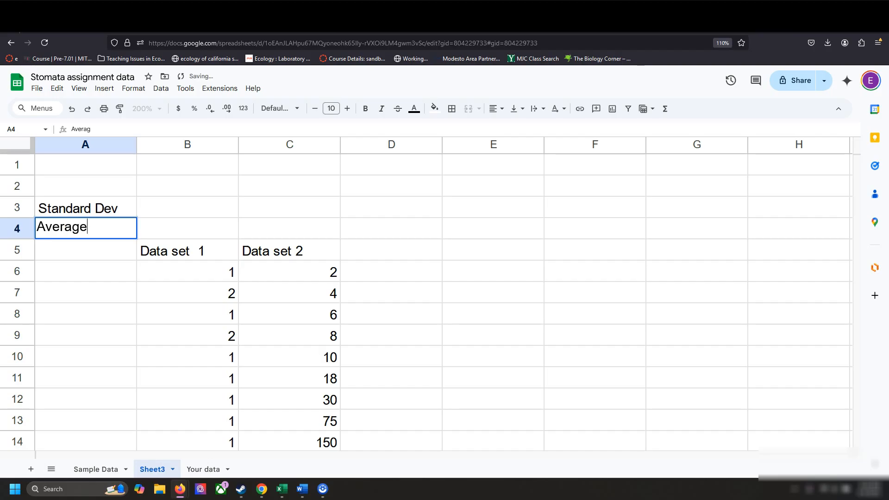
key(Return)
Step: Examine the range of Data set 2 values in column C, from the first entry to the last
key(Right)
key(Up)
key(Right)
scroll(331, 315, down, 5)
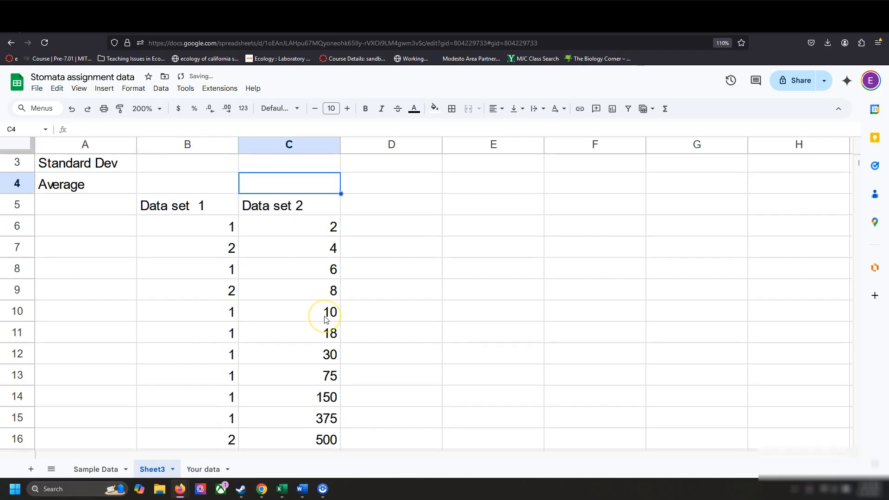
scroll(325, 320, down, 4)
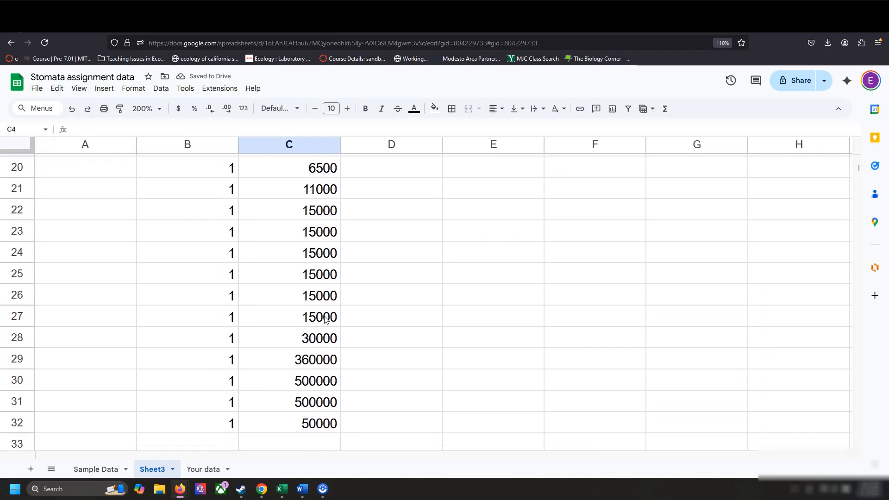
scroll(325, 319, down, 3)
click(305, 330)
scroll(304, 332, up, 8)
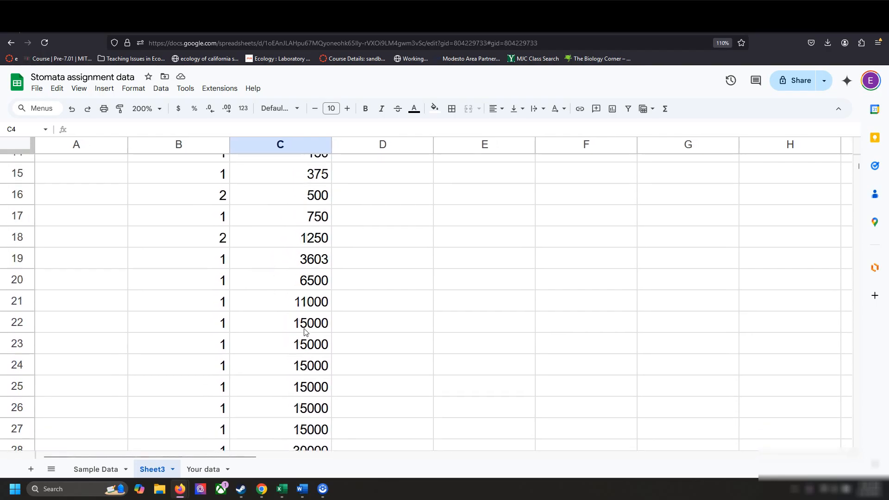
scroll(304, 331, up, 2)
click(314, 223)
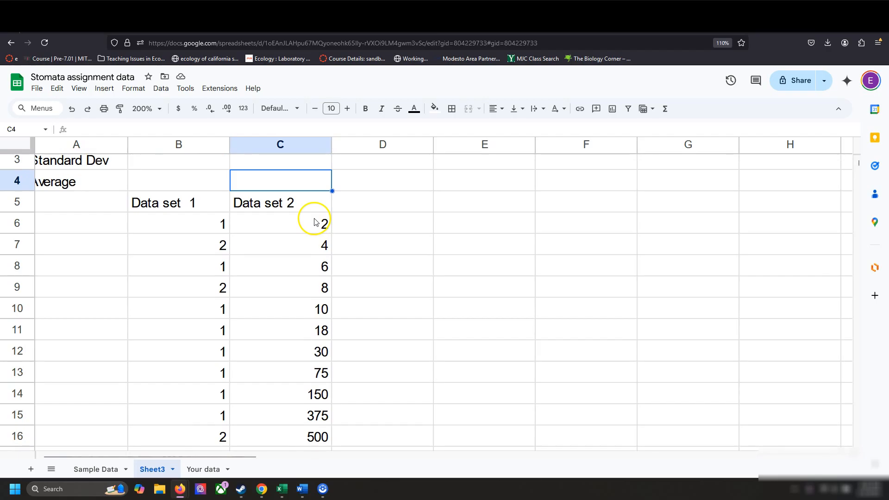
scroll(362, 317, down, 10)
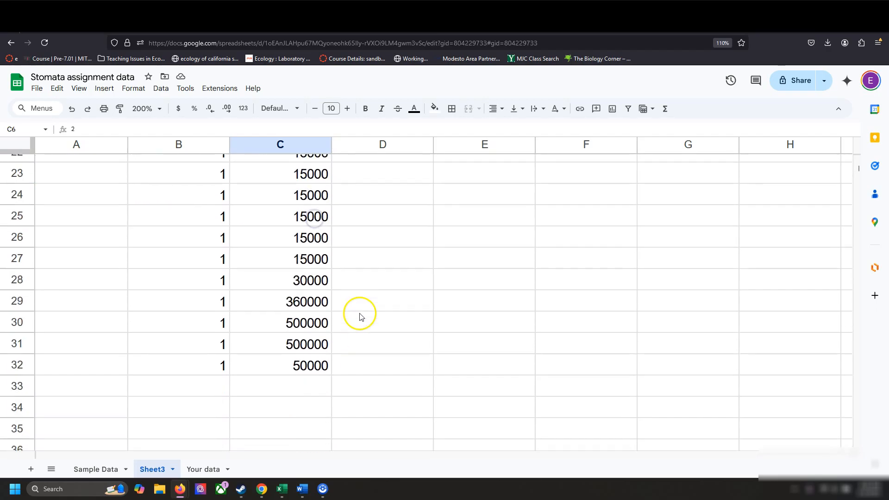
click(314, 353)
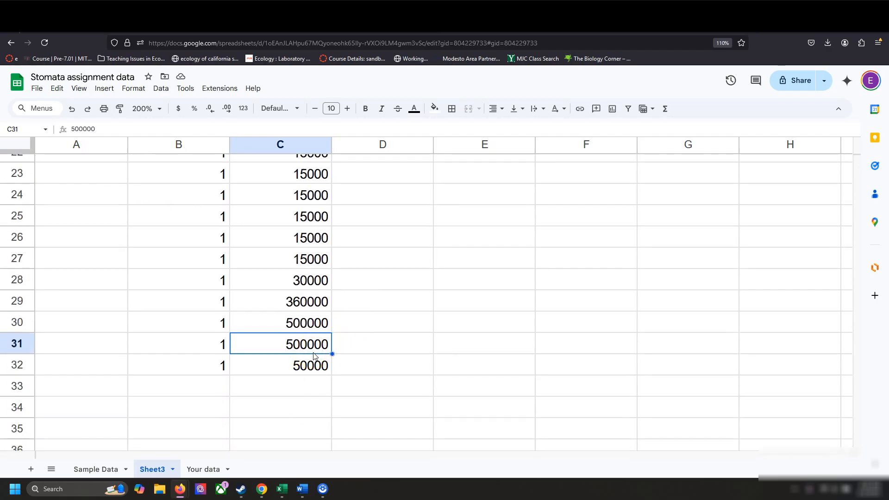
scroll(342, 350, up, 5)
scroll(344, 350, up, 5)
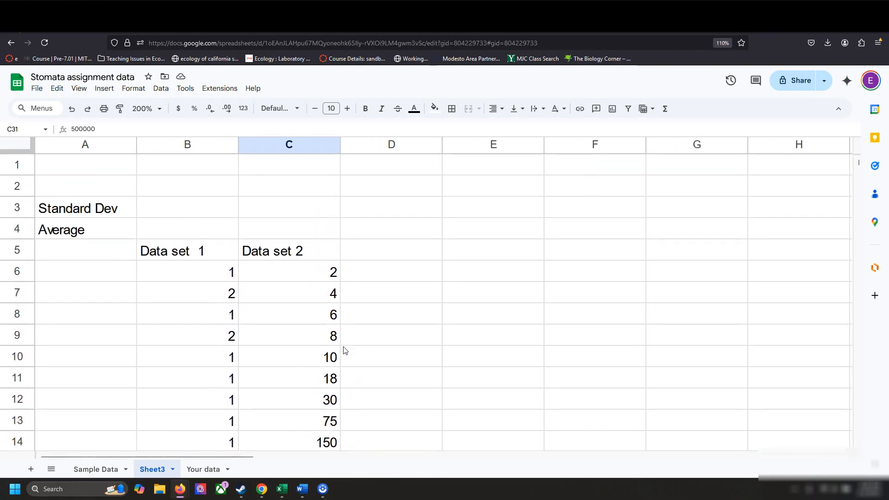
Step: Calculate Data set 1's average in B4 with =average(B6:B32)
click(204, 230)
text(=average(B5)
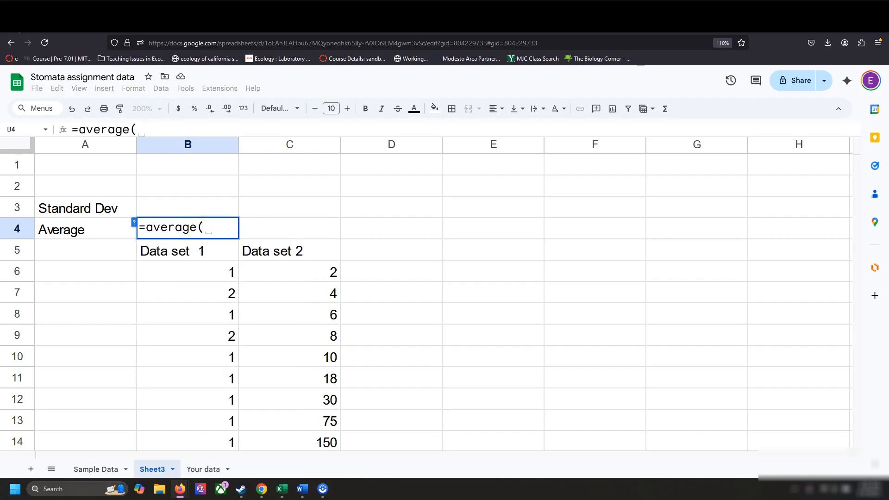
key(BackSpace)
text(6:B38)
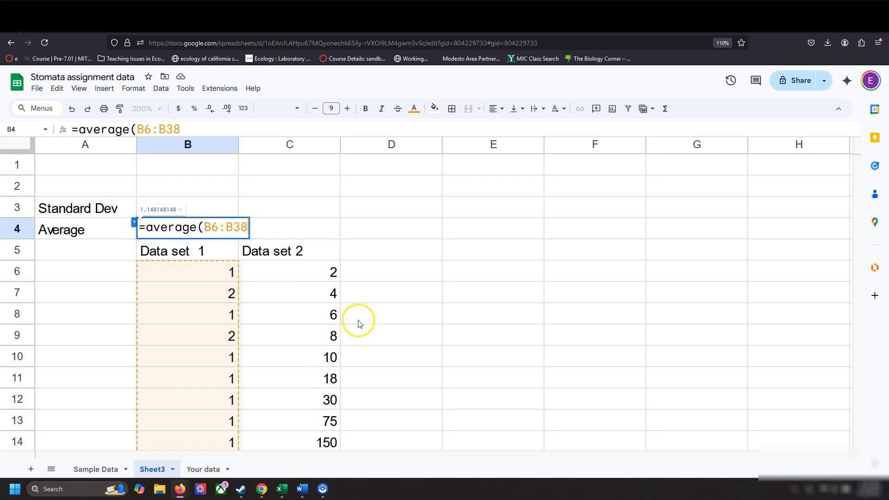
scroll(361, 320, down, 10)
key(BackSpace)
text(2)
key(Return)
scroll(173, 217, up, 2)
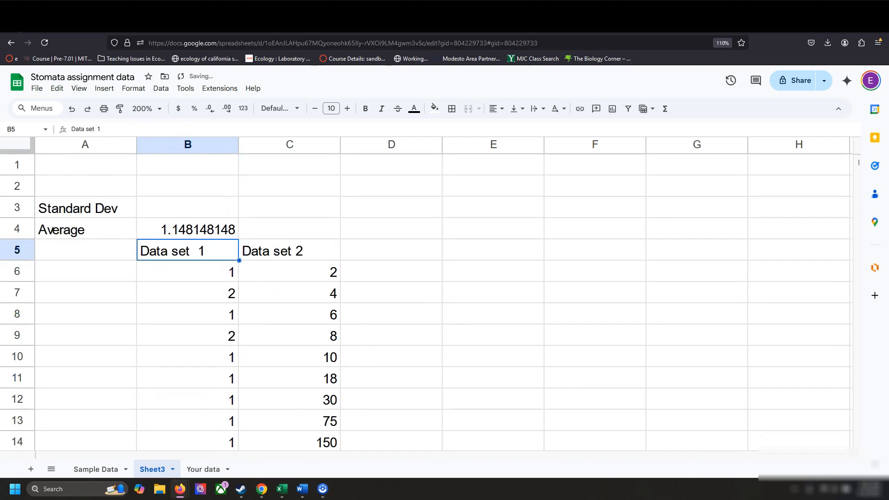
click(172, 214)
click(180, 227)
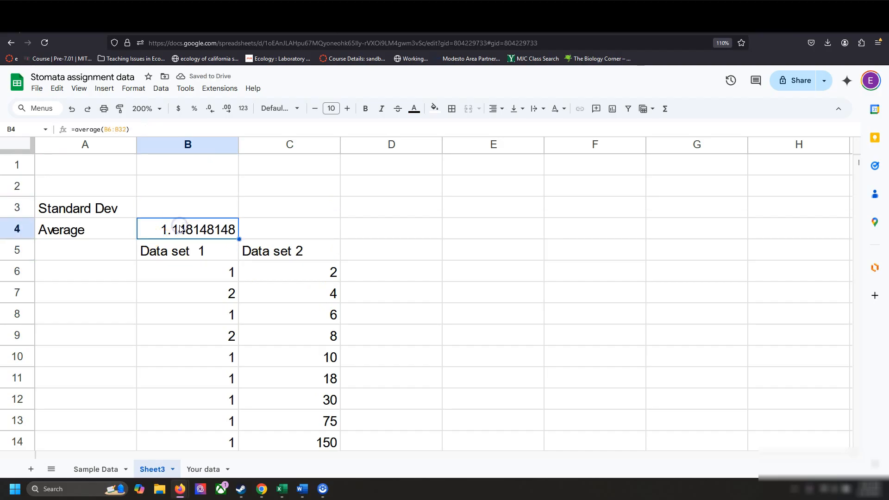
Step: Calculate Data set 2's average in C4 with the average function over C6:C32
click(245, 227)
text(=averag)
text(e(C5)
text(:C32)
key(Return)
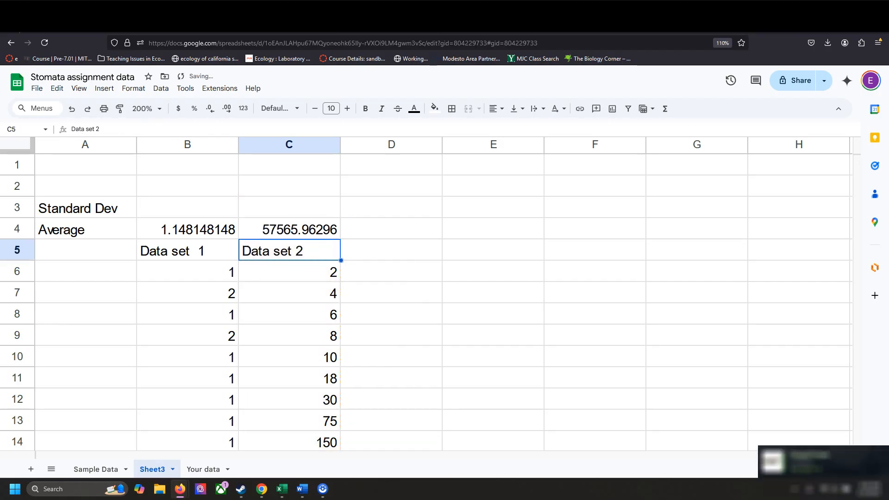
click(307, 229)
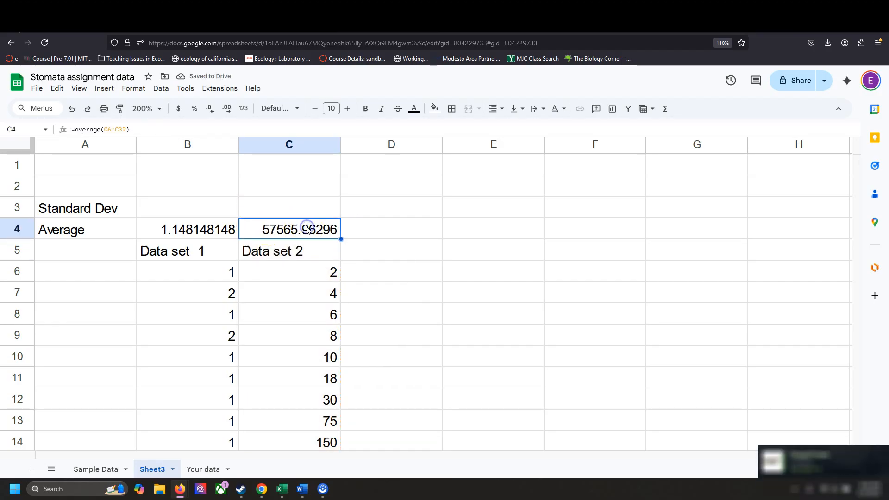
Step: Calculate Data set 1's standard deviation in B3 with the stdev function over B6:B32
click(190, 208)
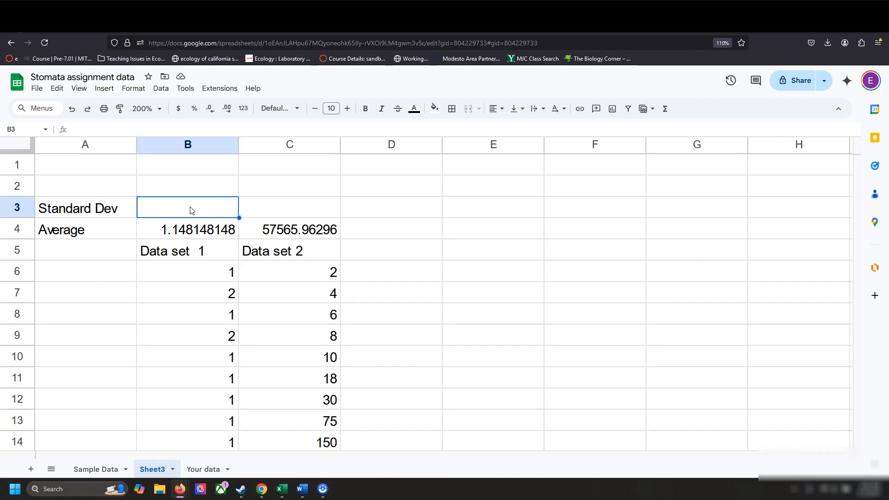
text(=stdev)
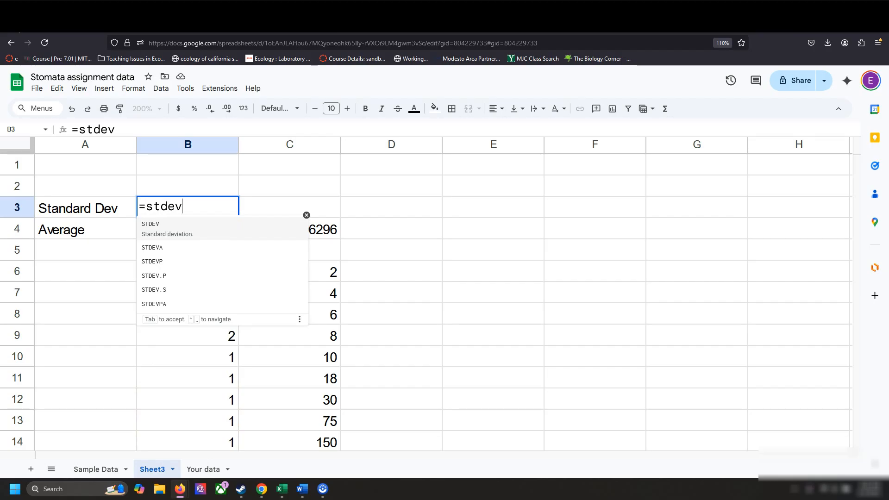
text((B)
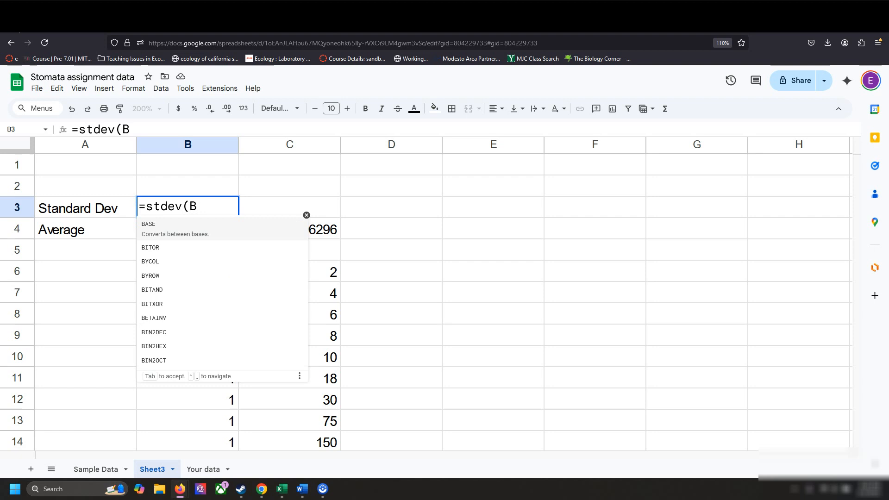
text(6:B32)
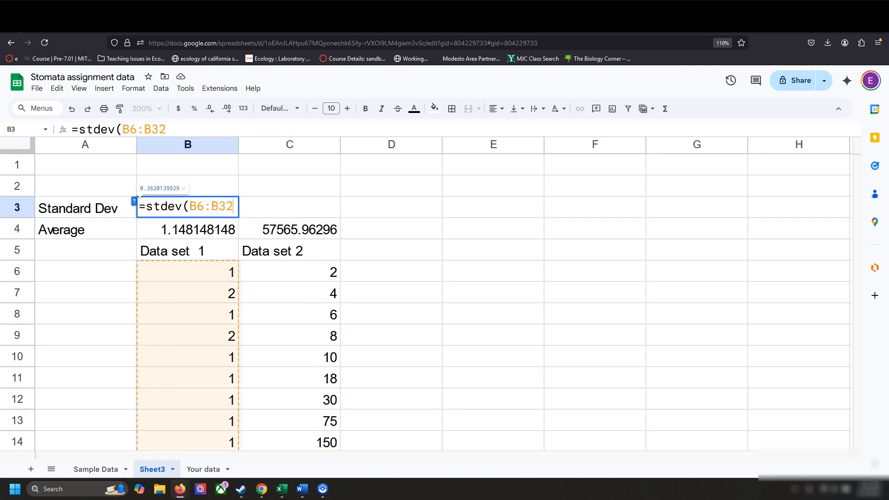
key(Return)
Step: Calculate Data set 2's standard deviation in C3 with the stdev function over C6:C32
key(Right)
key(Up)
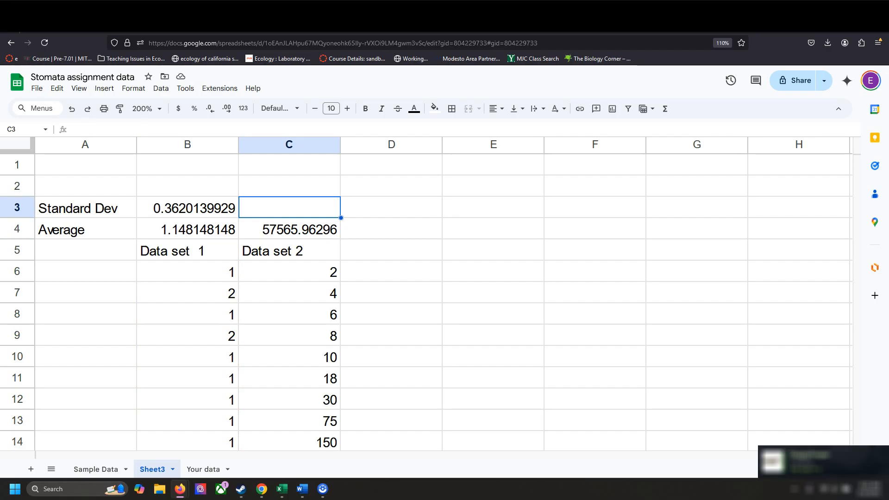
text(=)
text(deb()
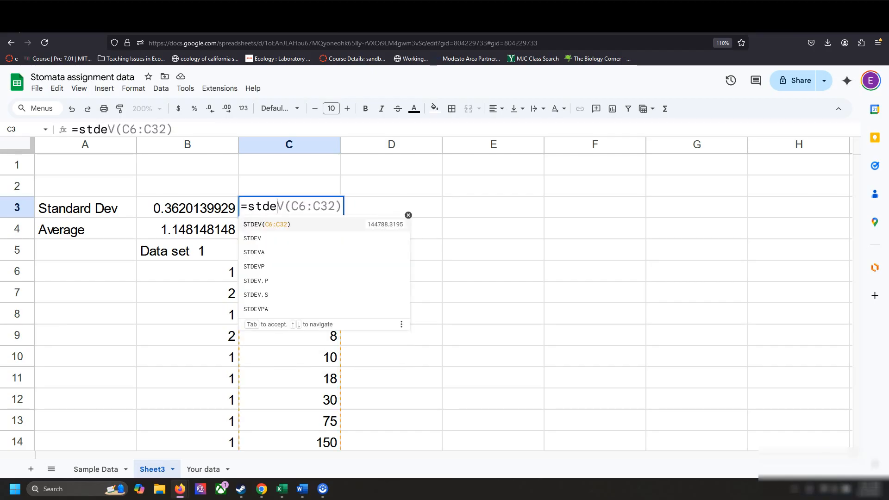
key(BackSpace)
key(BackSpace)
text(v(C6:C32)
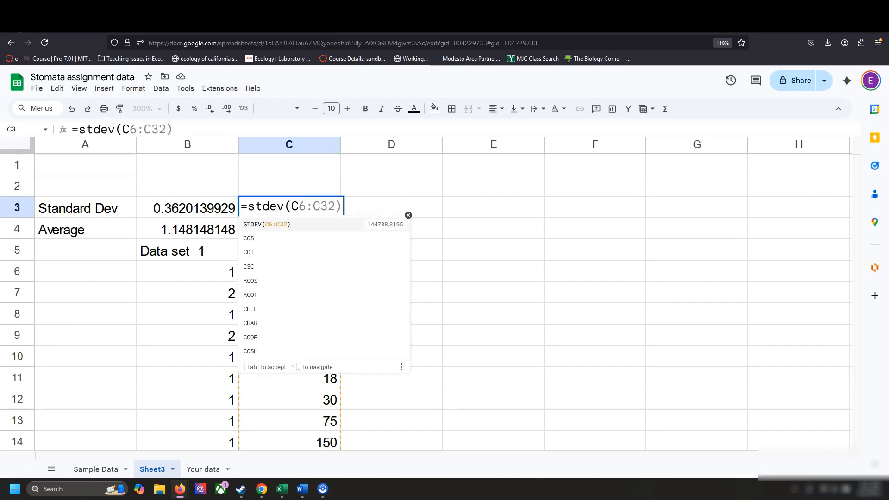
key(Return)
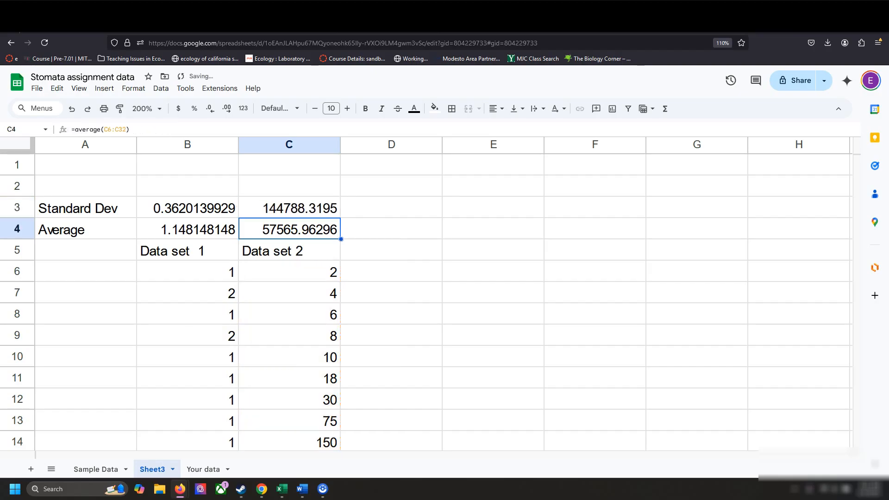
Step: Compare the standard deviations and averages of both data sets with the values listed below them
click(289, 218)
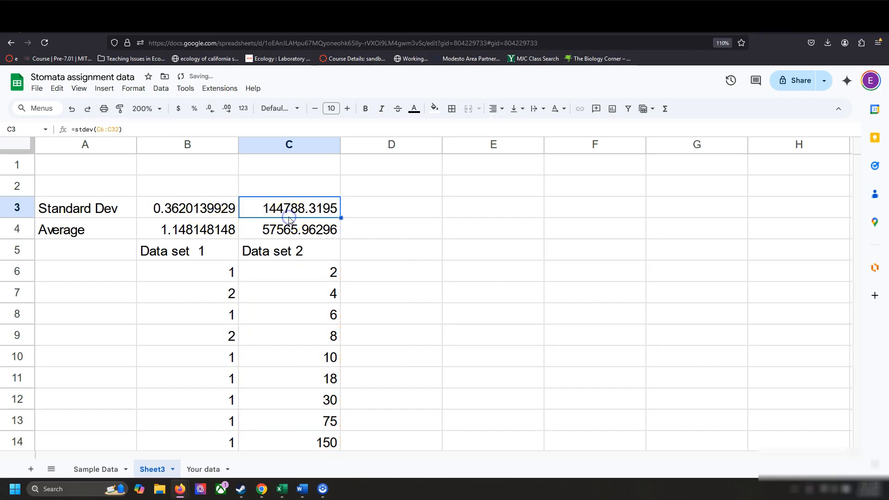
key(Left)
key(Right)
scroll(289, 220, down, 12)
scroll(290, 220, up, 9)
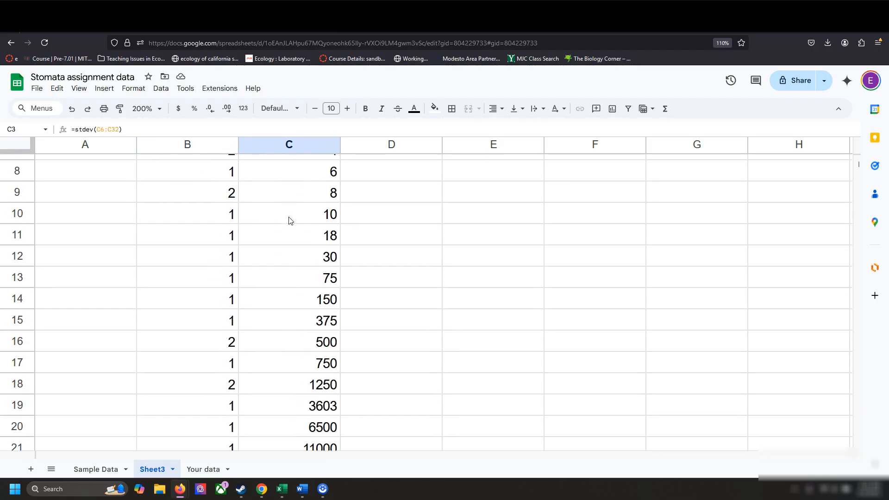
scroll(289, 220, up, 3)
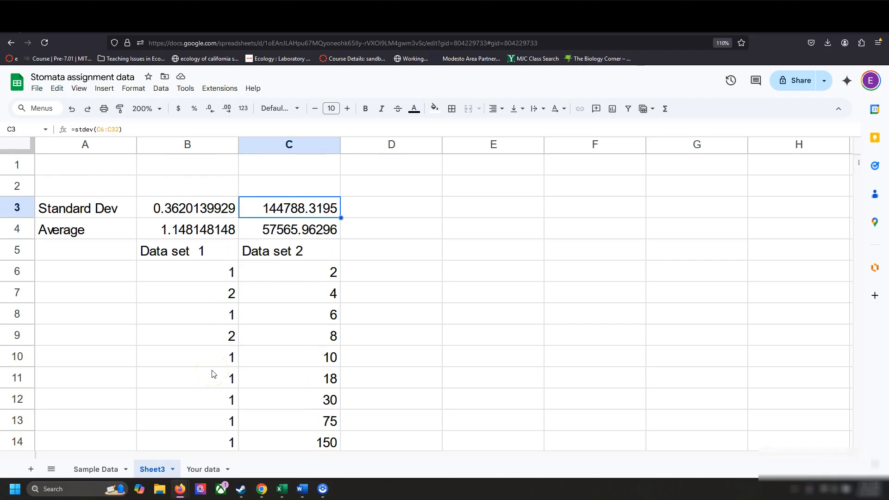
drag(99, 206, 276, 257)
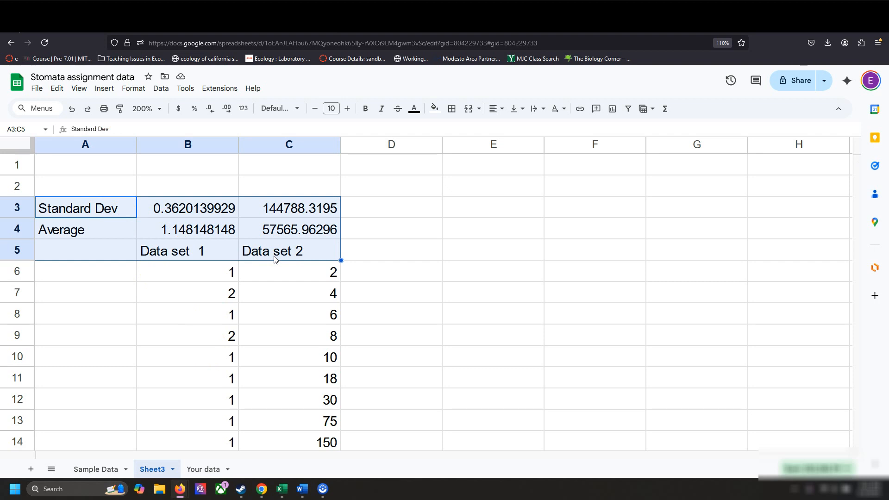
Step: Insert a chart from the condition names and average % open stomata in J4:K6 on the Sample Data sheet
click(97, 468)
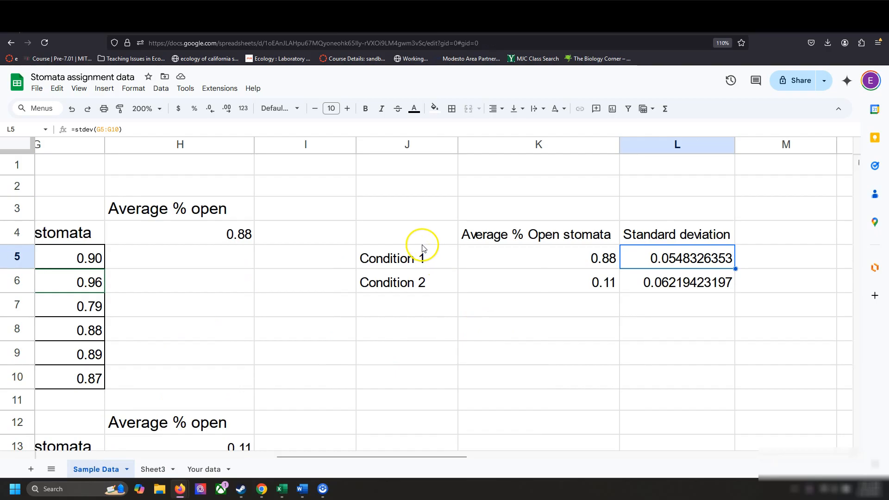
click(395, 187)
drag(401, 234, 528, 277)
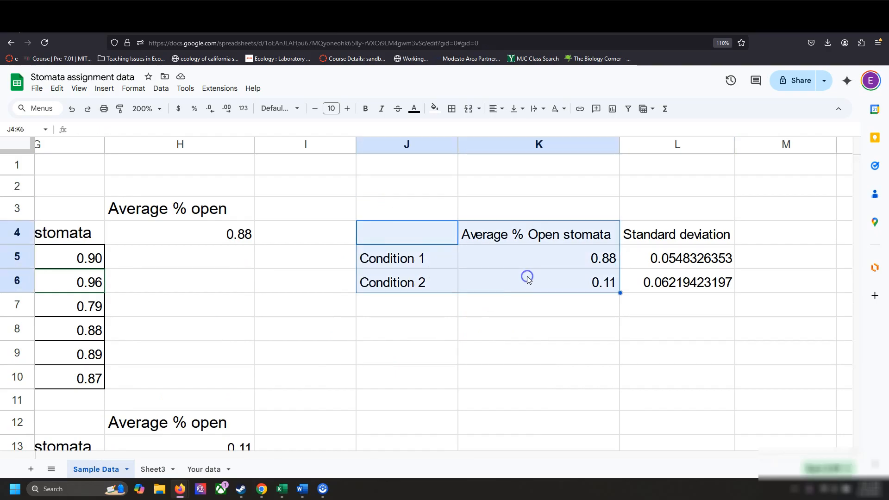
click(103, 89)
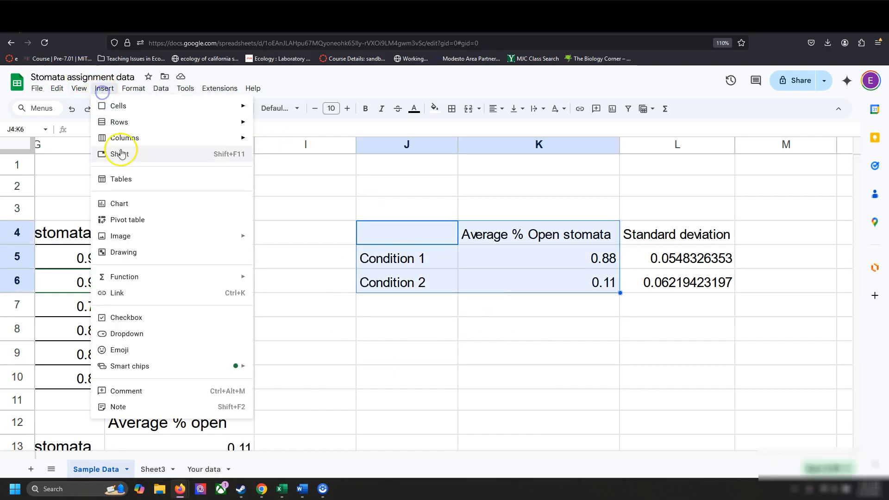
click(133, 203)
scroll(527, 306, down, 5)
scroll(527, 302, right, 3)
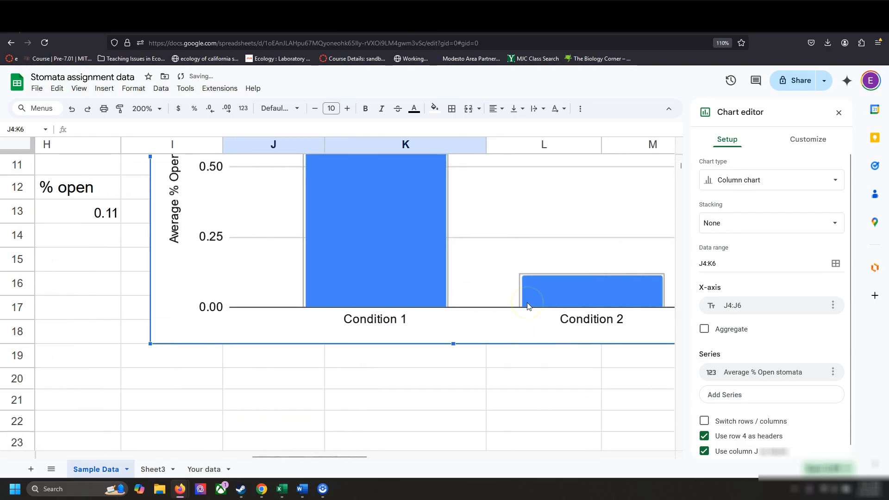
Step: Switch the chart's rows and columns so Condition 1 and Condition 2 become separate series
scroll(589, 318, right, 1)
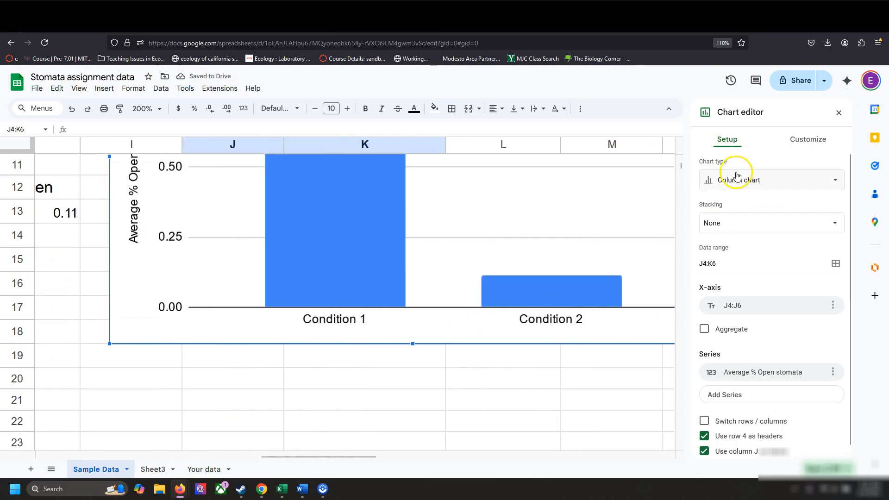
click(807, 138)
click(730, 140)
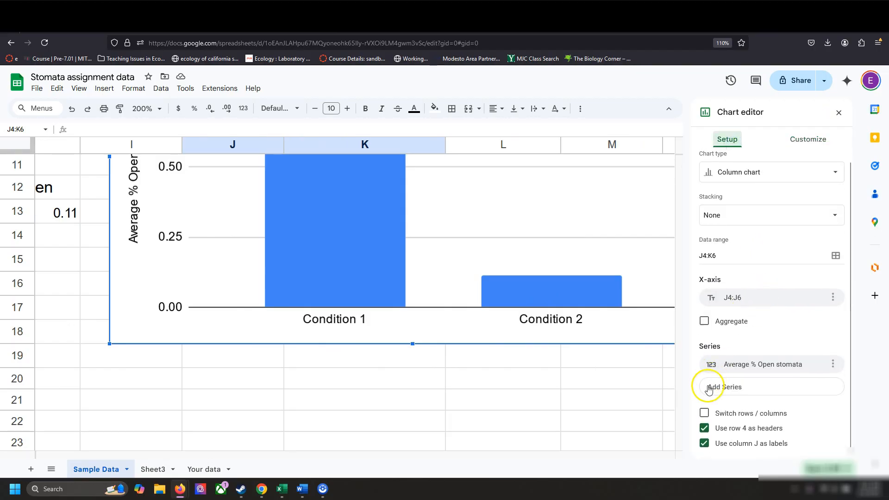
click(704, 410)
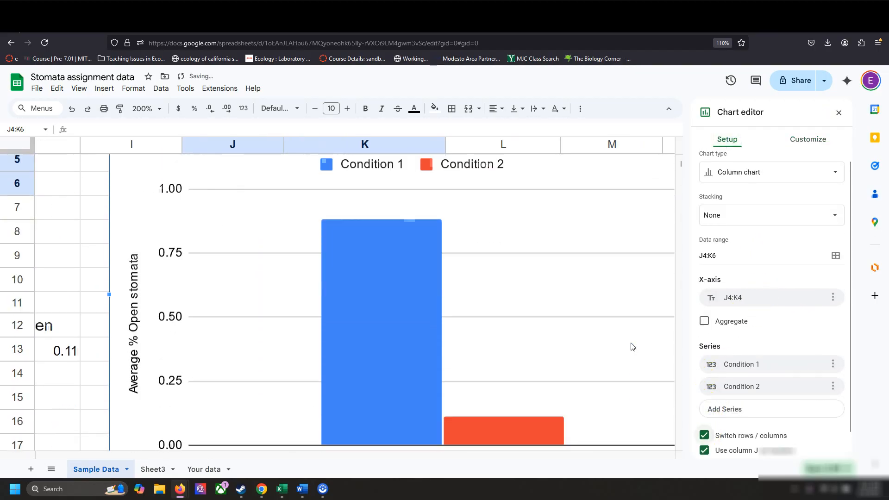
scroll(775, 429, down, 1)
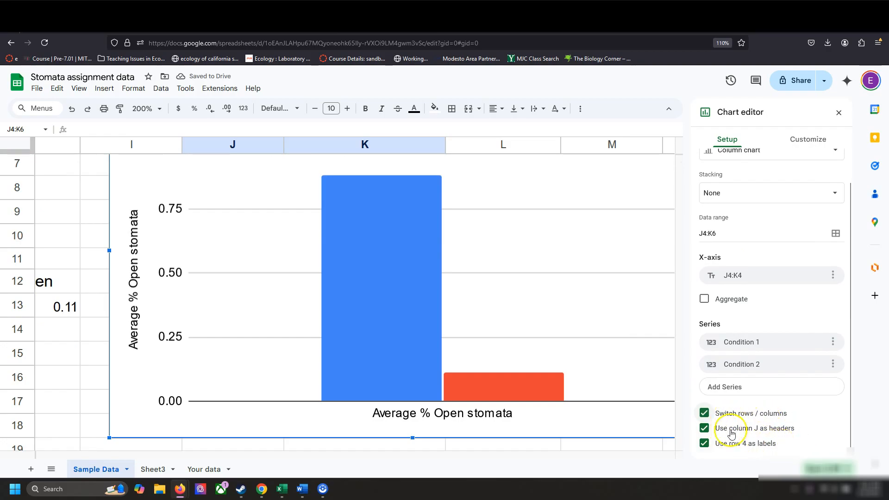
scroll(512, 357, up, 2)
scroll(512, 355, up, 1)
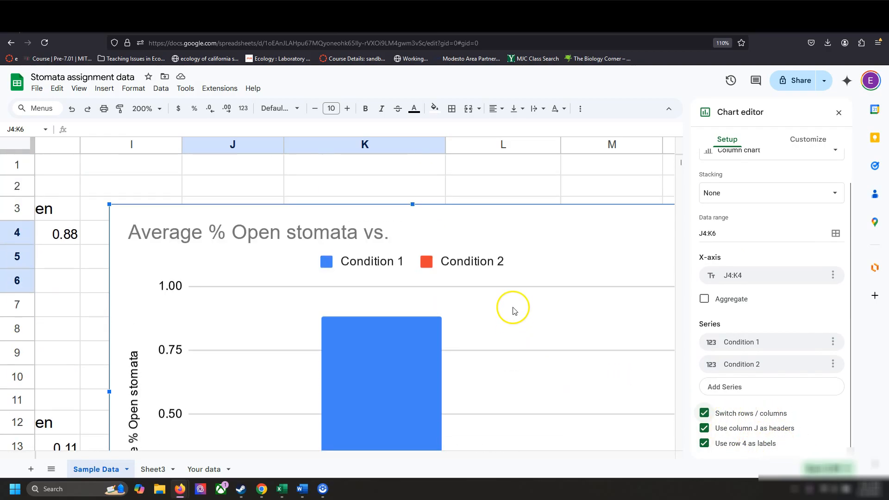
scroll(511, 324, down, 3)
scroll(497, 383, up, 3)
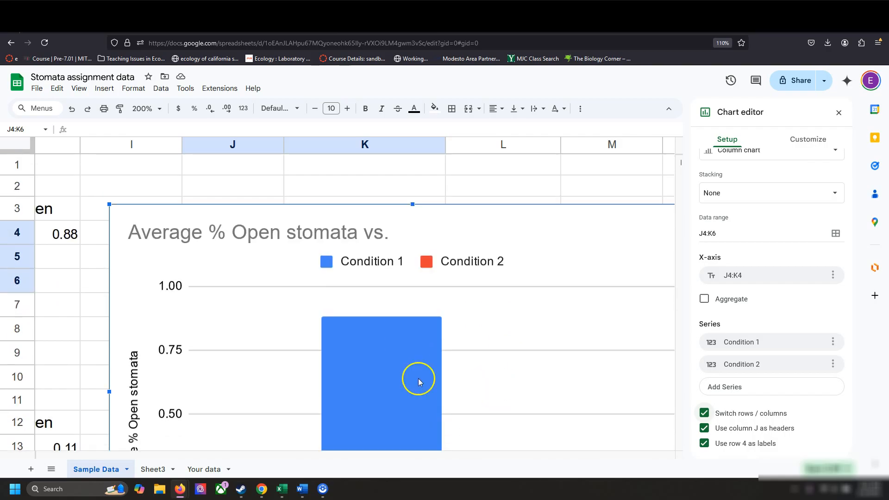
scroll(397, 387, down, 5)
scroll(478, 300, up, 4)
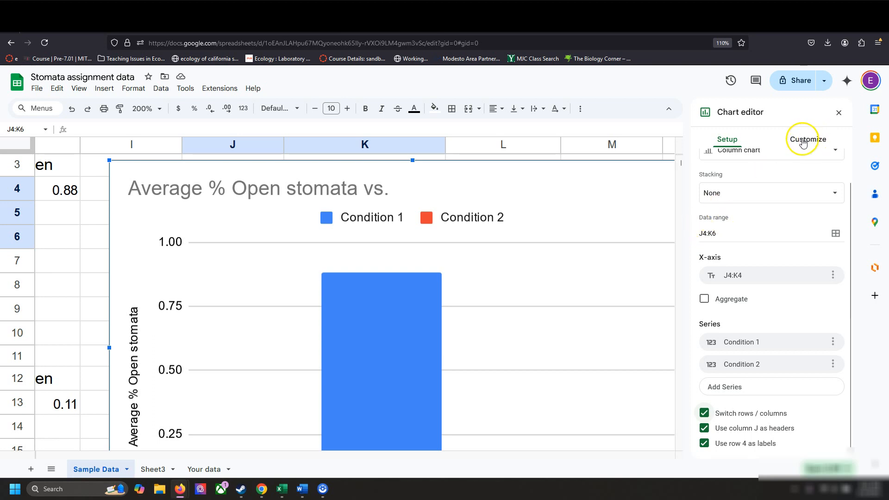
Step: Open the chart's series customization settings and shrink and move the chart to uncover the Standard deviation column
click(626, 142)
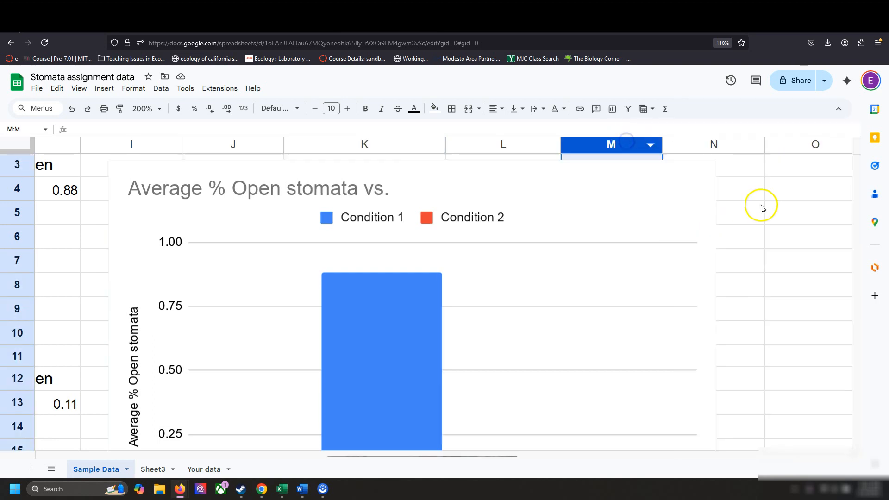
right_click(762, 208)
double_click(576, 176)
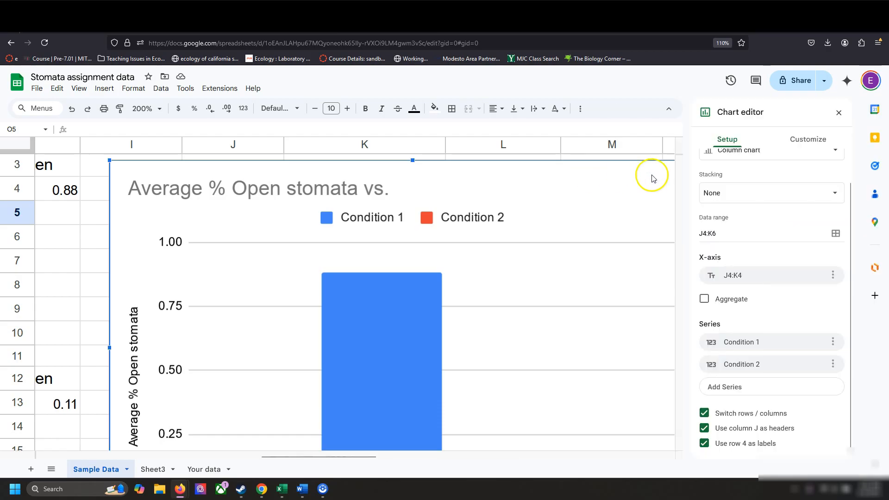
click(798, 146)
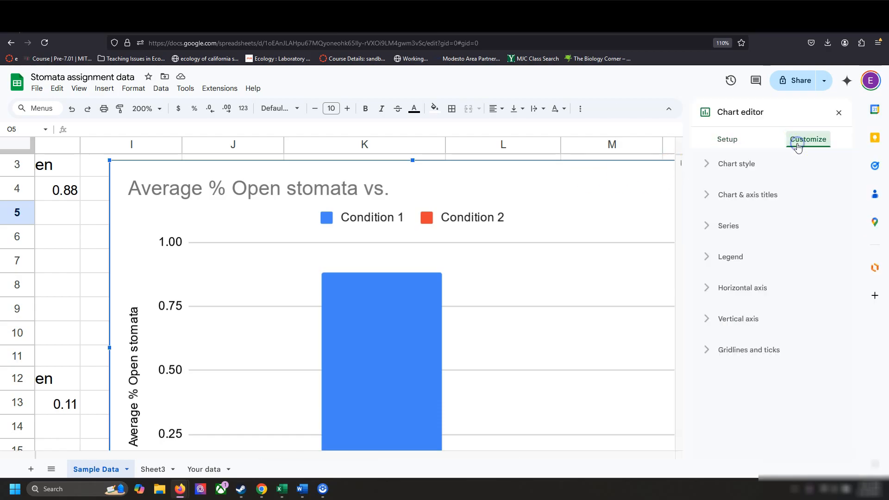
click(752, 231)
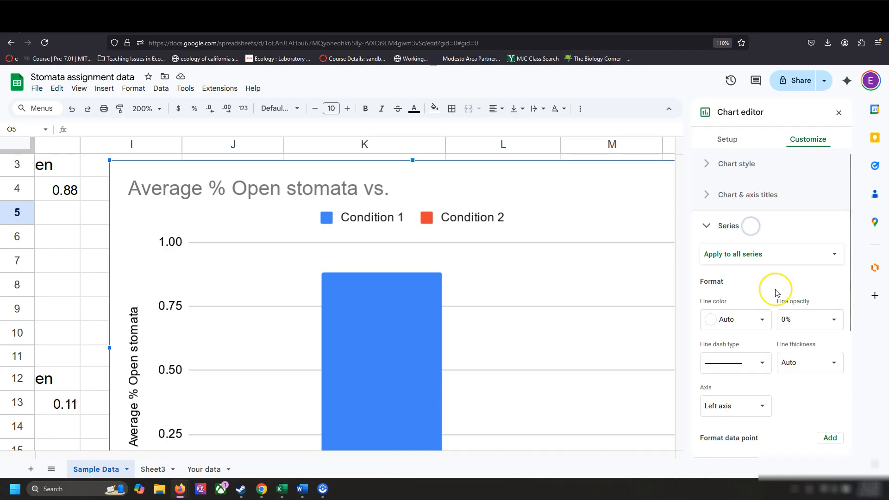
scroll(776, 290, down, 2)
scroll(778, 293, down, 1)
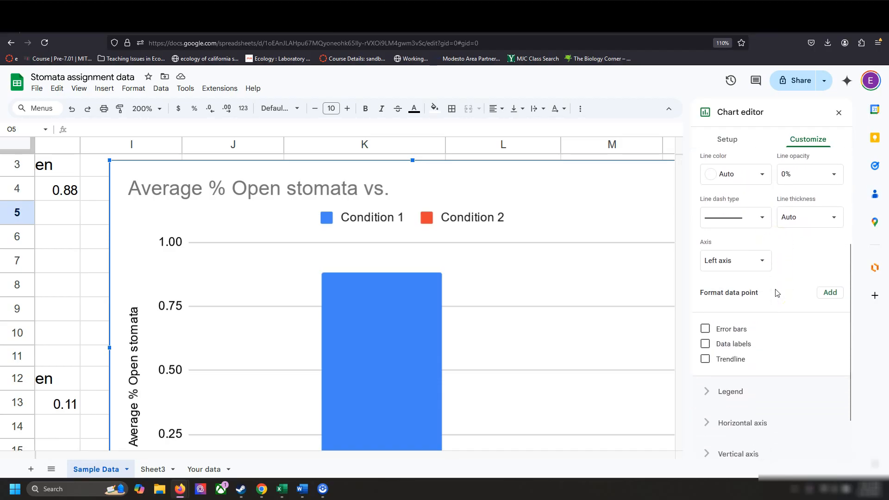
scroll(778, 292, down, 1)
mouse_move(108, 161)
mouse_down()
mouse_move(329, 270)
mouse_move(171, 224)
mouse_move(100, 167)
mouse_up()
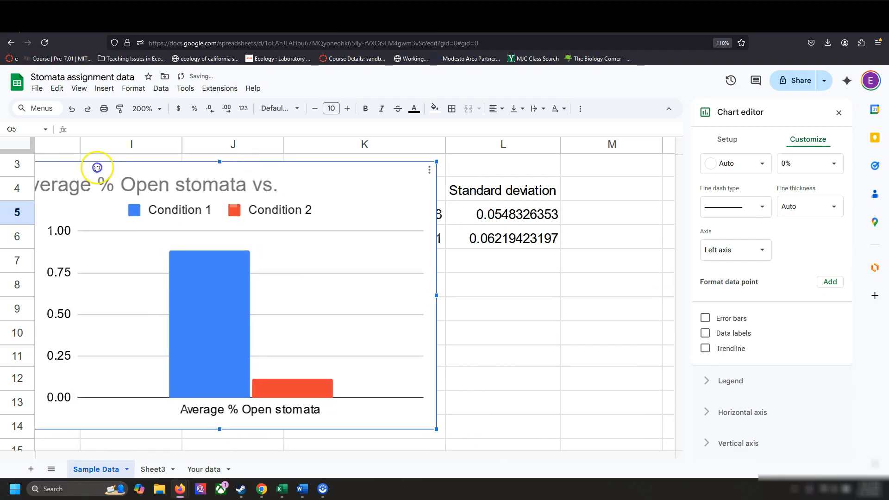
Step: Turn on error bars for all series in the chart
click(703, 319)
click(795, 395)
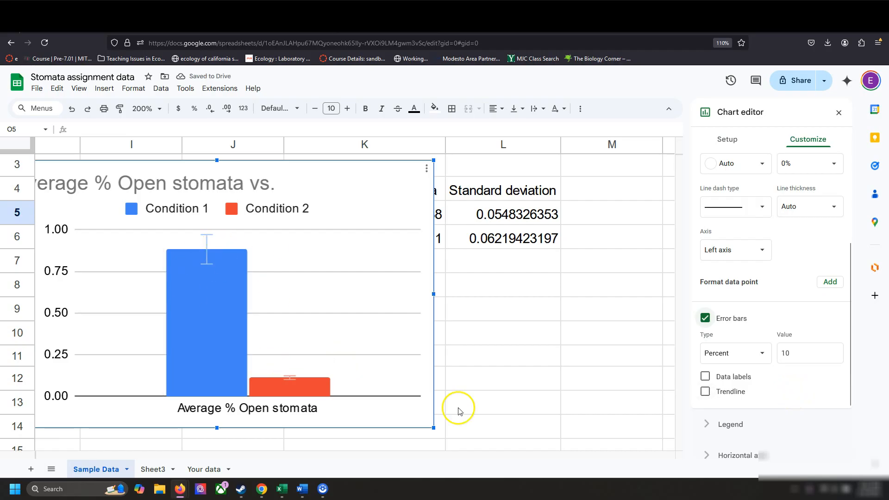
scroll(784, 353, down, 1)
scroll(786, 354, up, 3)
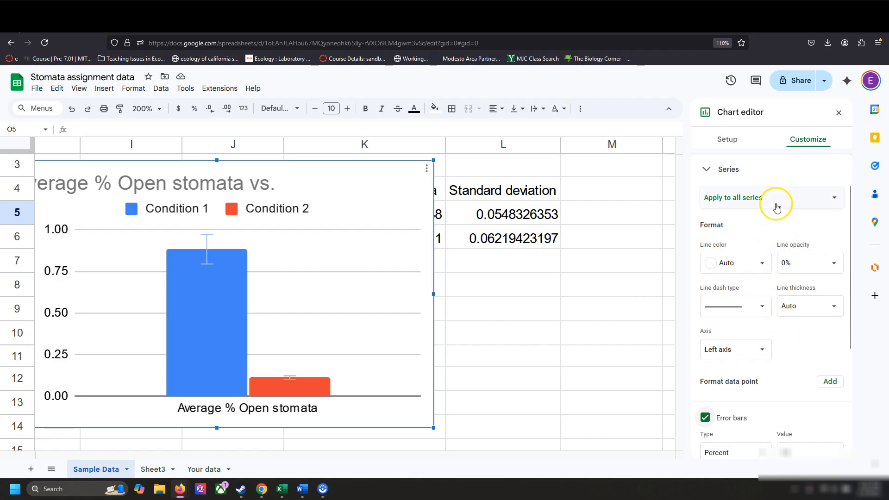
scroll(776, 206, up, 2)
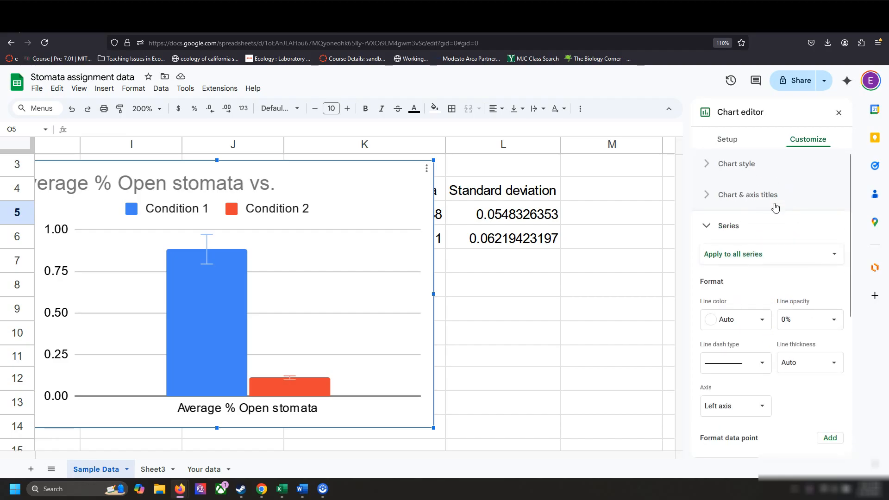
Step: Move the chart down off the summary table and set the Condition 1 series' error bars to a constant value of 0.054832
click(741, 266)
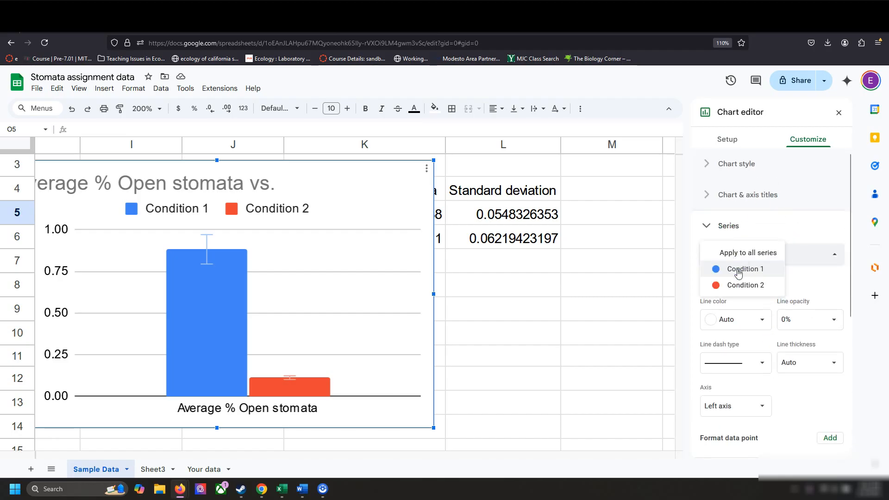
click(739, 274)
drag(371, 165, 368, 261)
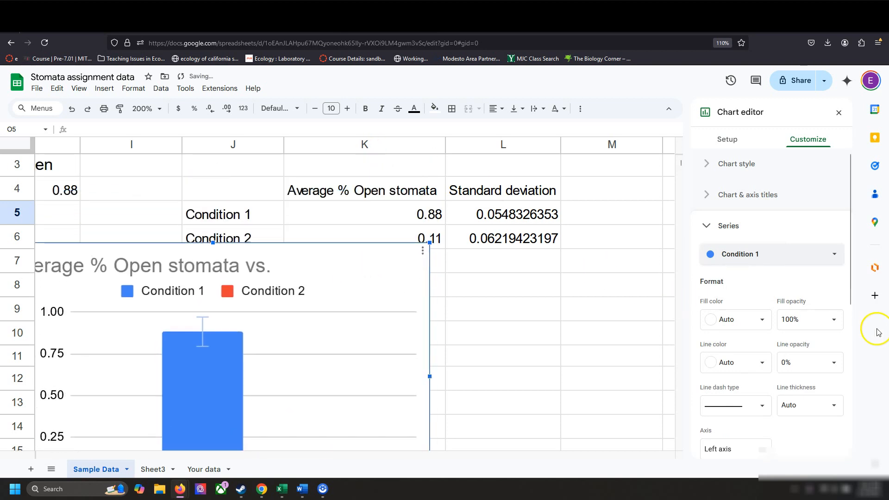
scroll(786, 363, down, 5)
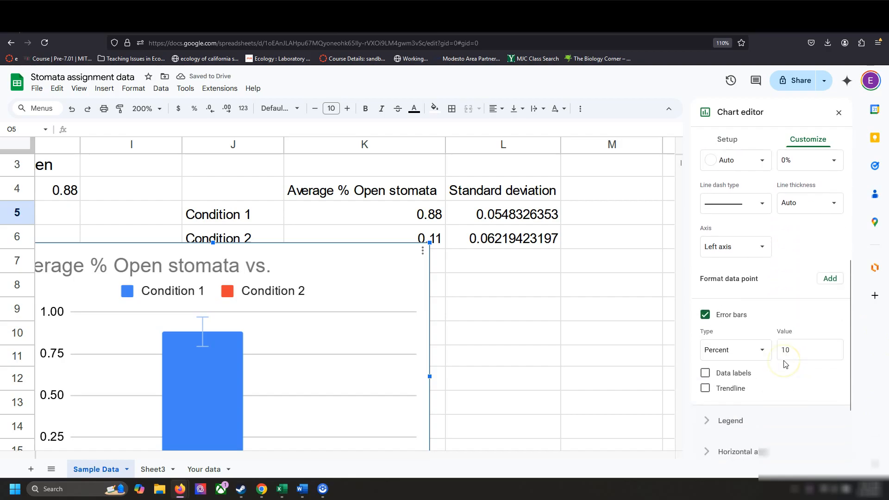
scroll(789, 322, down, 1)
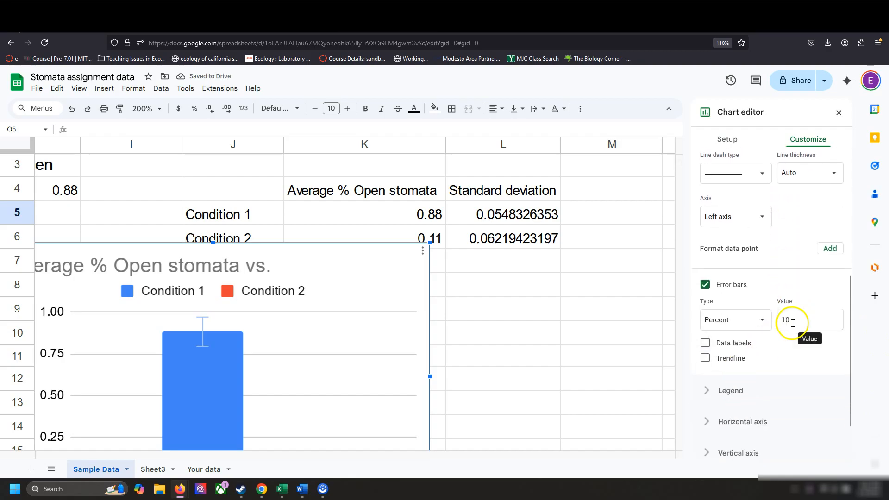
click(762, 321)
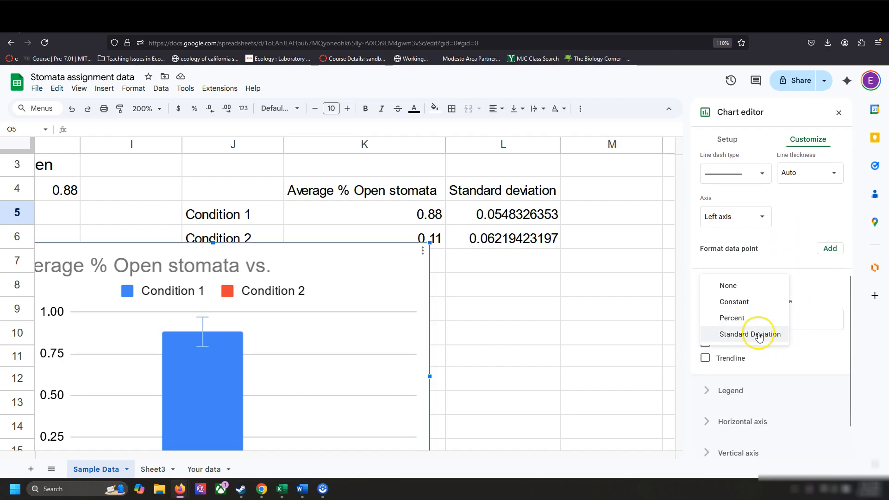
click(760, 307)
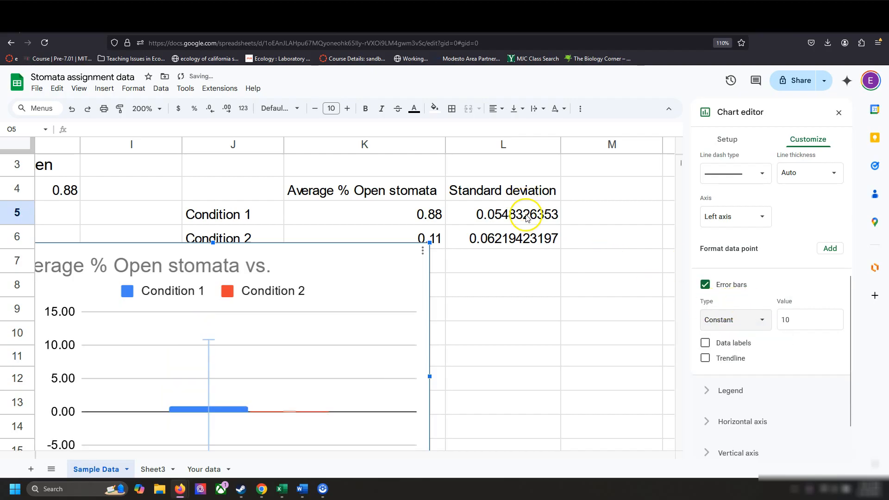
click(802, 323)
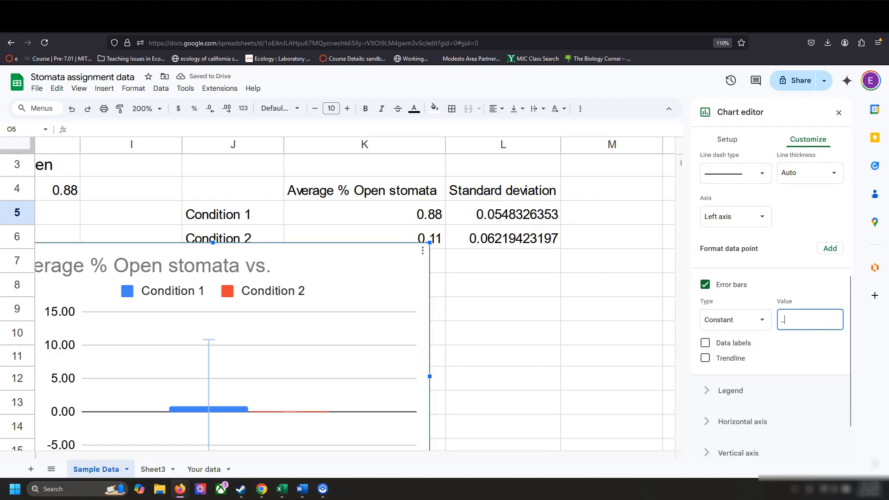
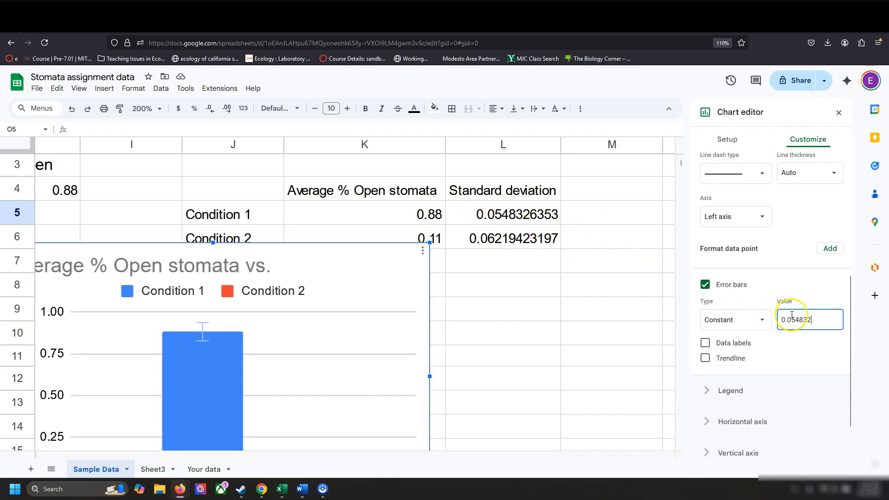
Step: Set the error bar type of the Condition 2 series to Constant
scroll(787, 318, up, 3)
scroll(788, 313, down, 2)
scroll(792, 317, up, 5)
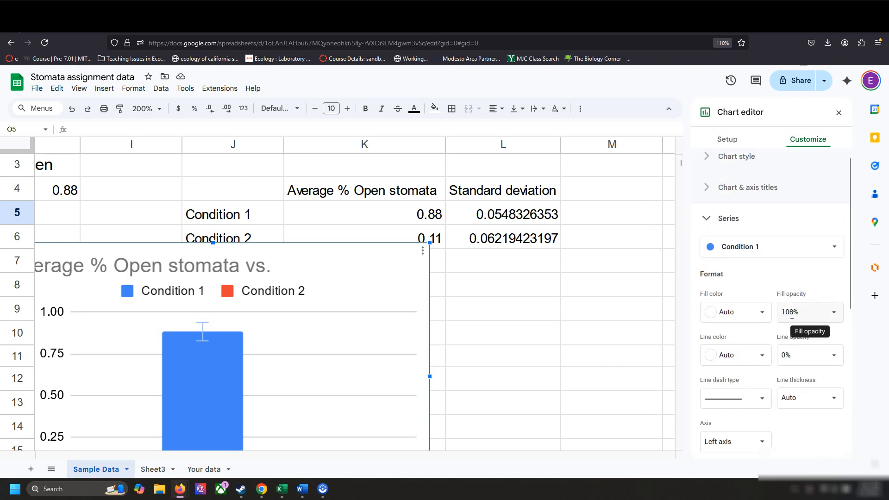
click(749, 244)
click(740, 262)
scroll(767, 310, down, 4)
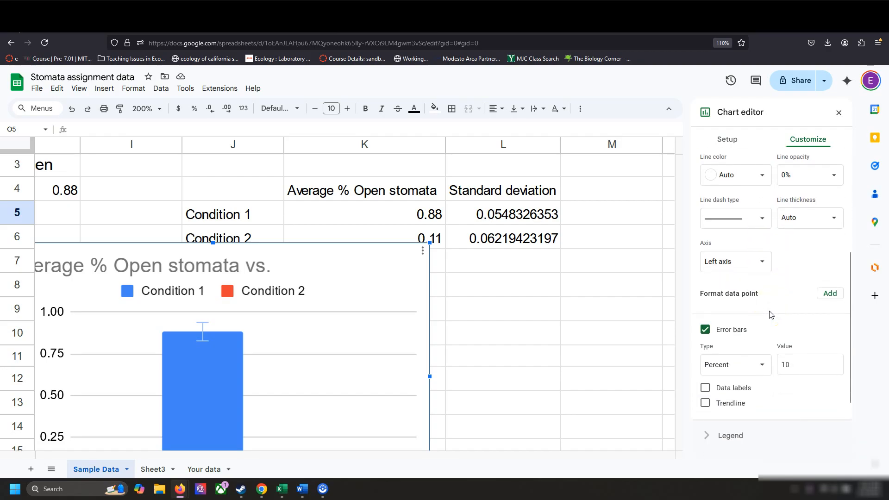
click(749, 365)
click(752, 346)
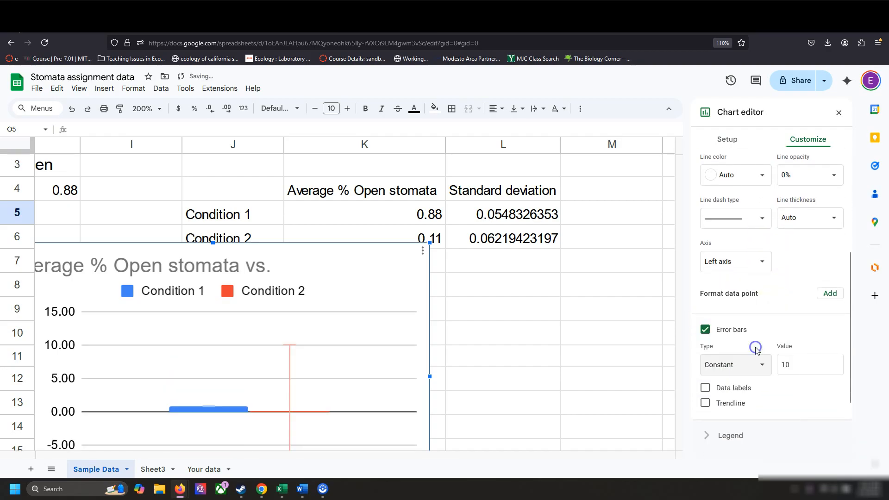
Step: Copy Condition 2's standard deviation from L6 and enter 0.06219423197 as the constant error bar value in the chart's series settings
click(483, 212)
click(520, 259)
click(524, 244)
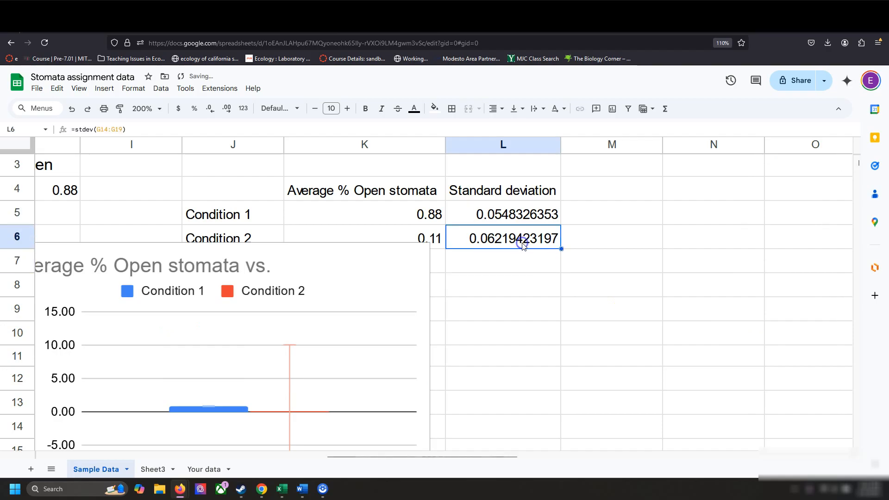
double_click(415, 252)
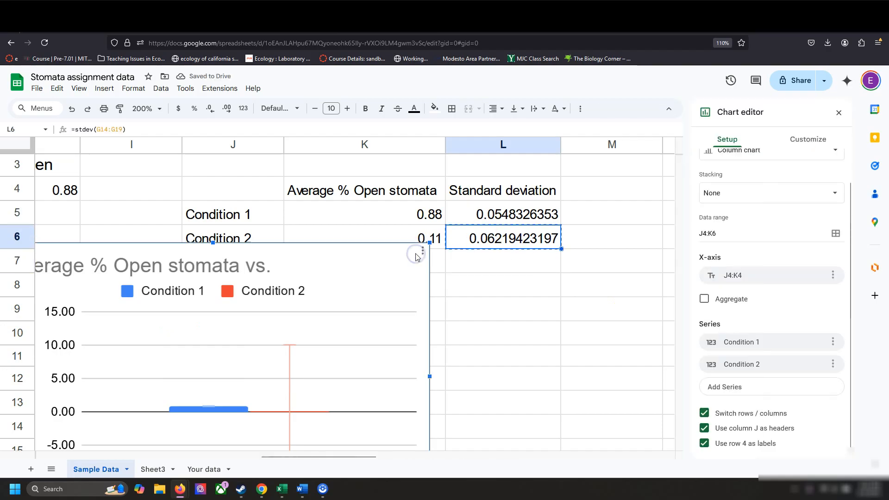
click(807, 139)
click(725, 228)
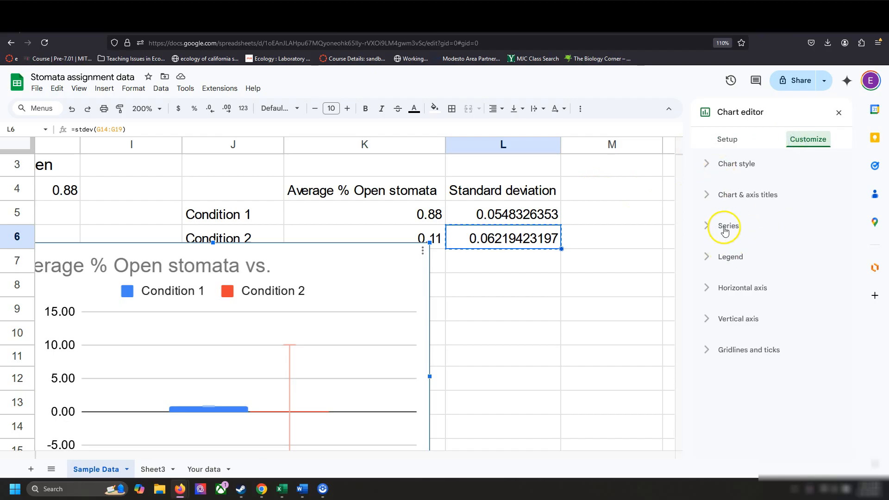
scroll(801, 305, down, 4)
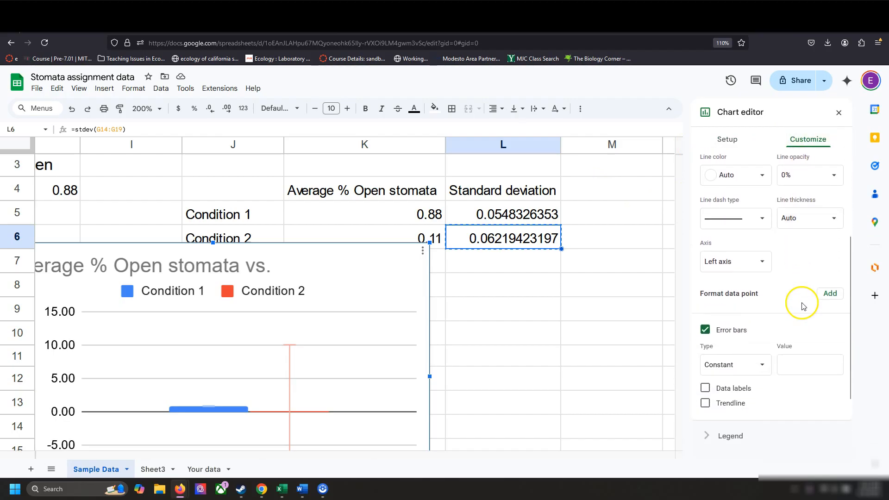
click(808, 361)
text(0.06219423197)
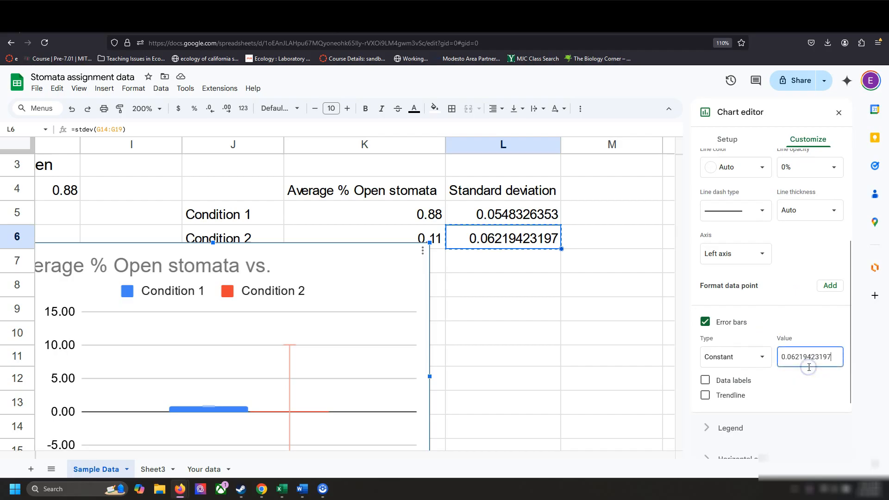
Step: Move the chart up over the summary table to bring both columns into view and check Condition 1's column value
click(562, 315)
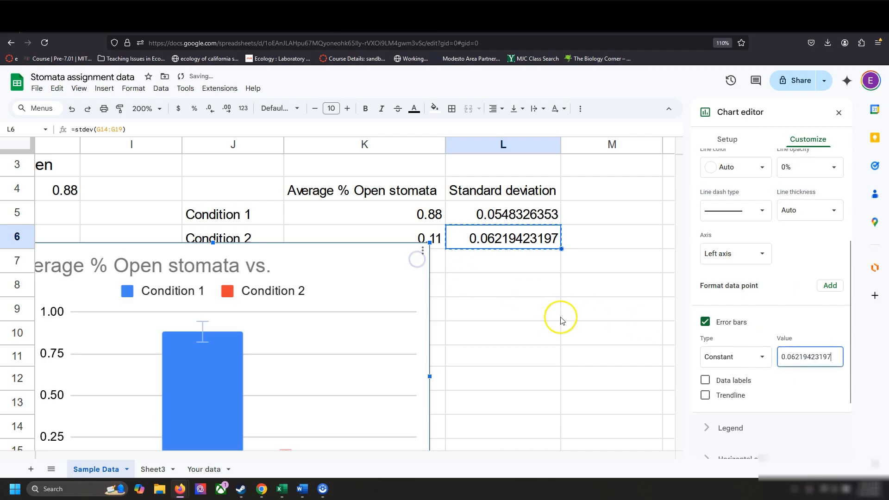
drag(375, 275, 468, 165)
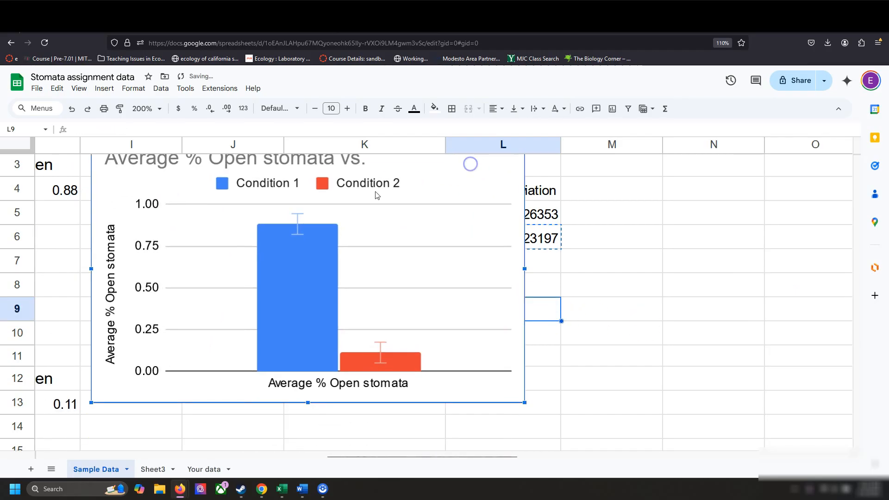
mouse_move(312, 308)
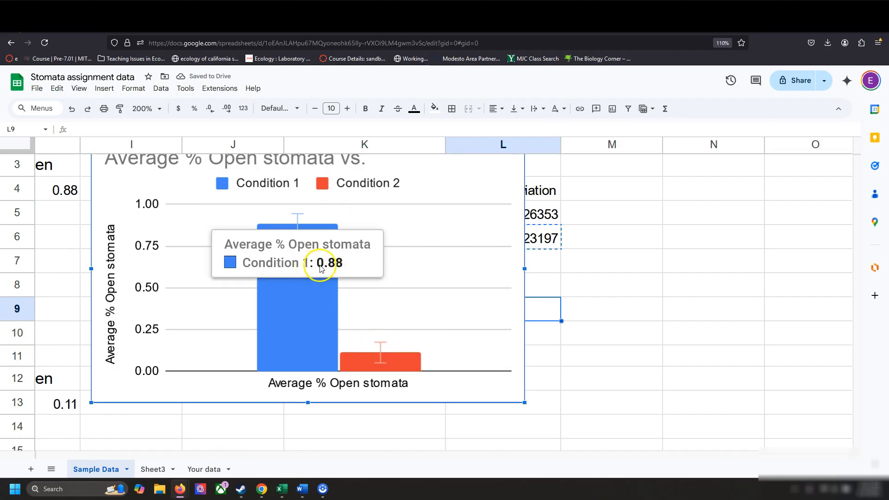
Step: Shift the chart slightly away from column I's left edge and shorten its title to "Average % Open stomata"
drag(424, 188, 440, 210)
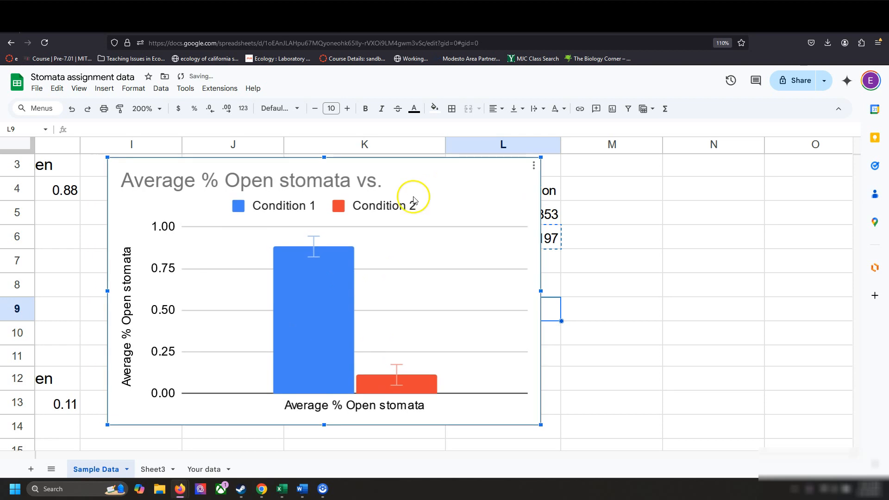
double_click(371, 180)
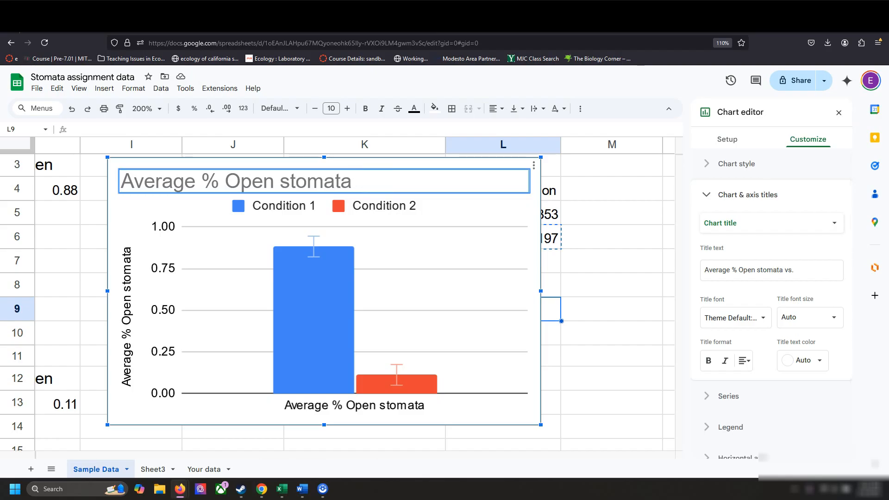
key(ctrl+a)
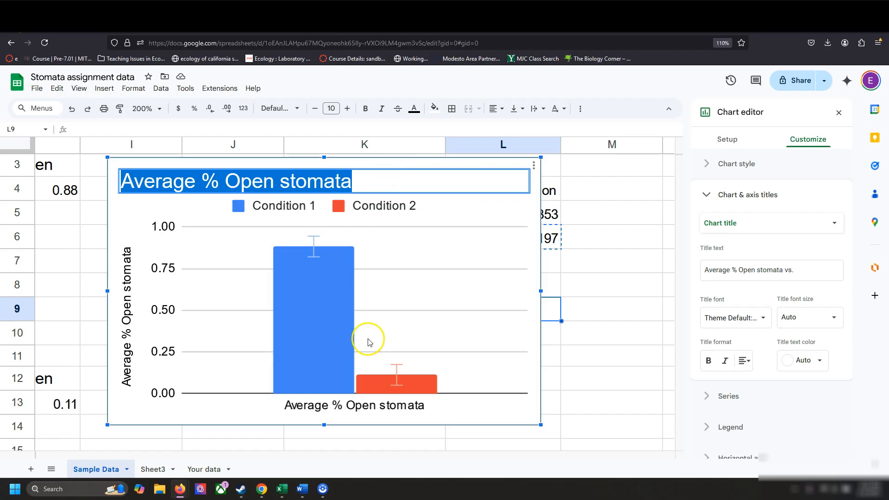
click(368, 391)
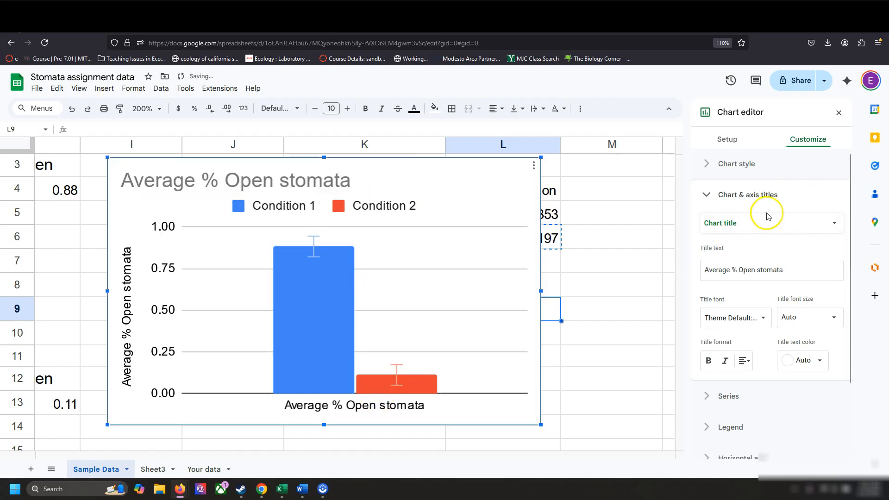
Step: Hide the chart's horizontal axis label by setting its text color to white
click(716, 191)
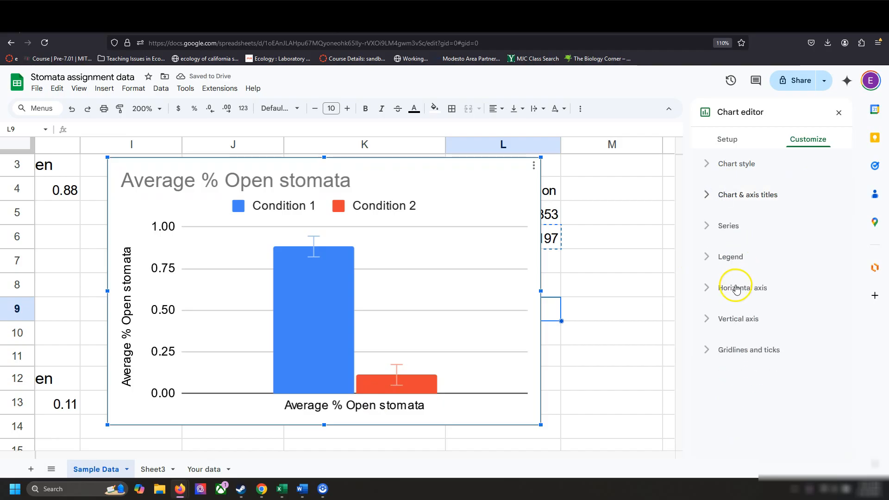
click(736, 289)
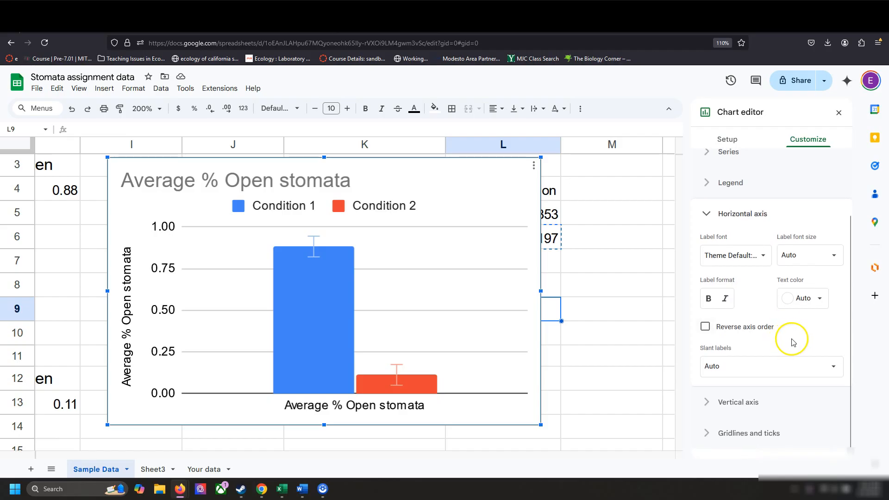
click(816, 307)
click(825, 145)
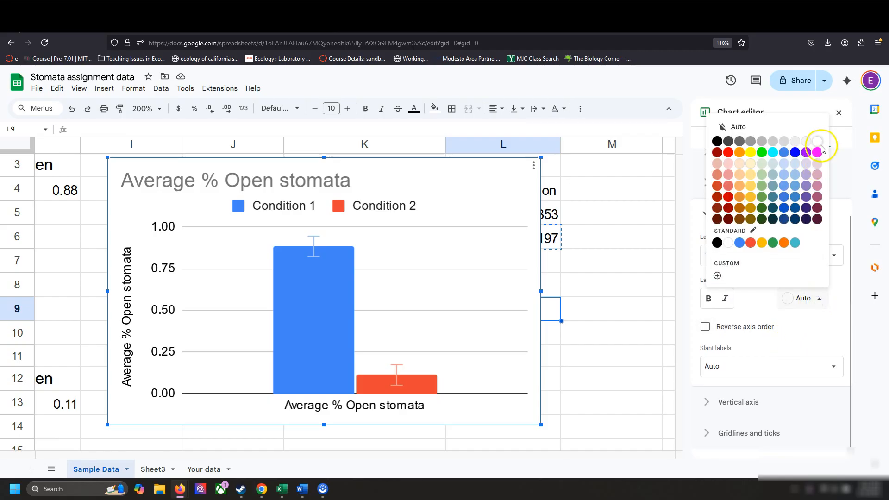
click(602, 314)
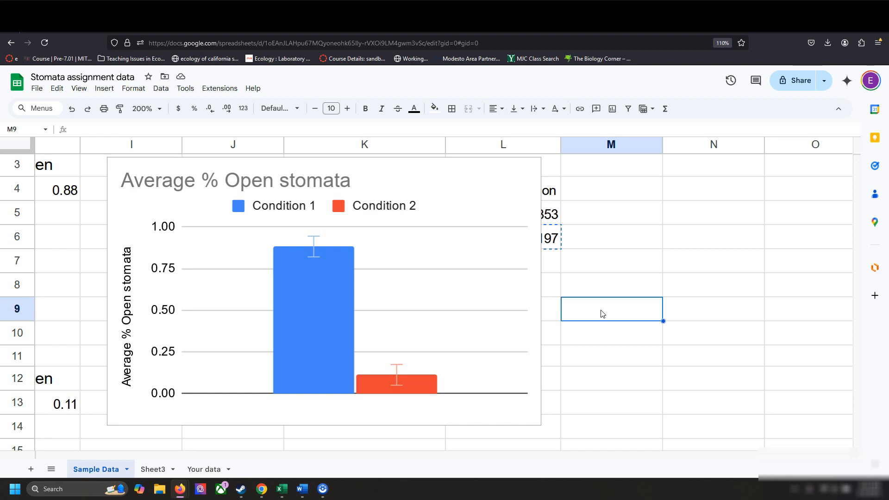
Step: Delete the title "Average % Open stomata" above the chart's legend and leave the chart selected
double_click(299, 178)
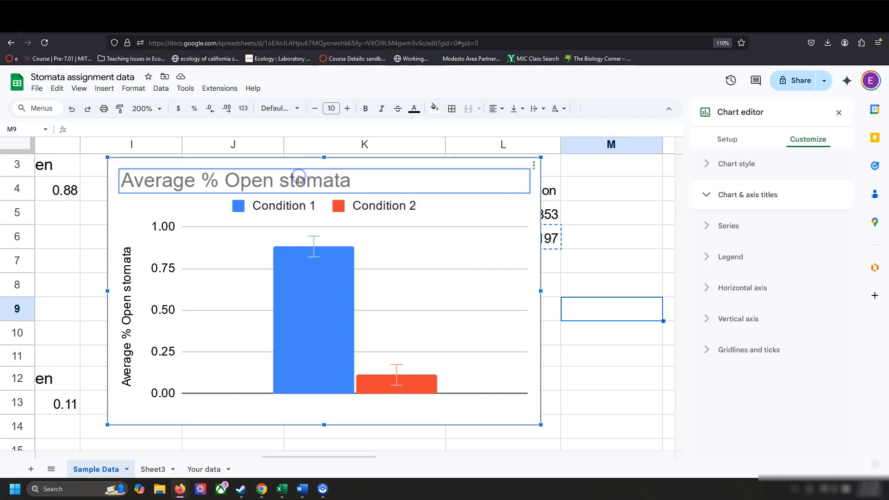
key(BackSpace)
click(499, 262)
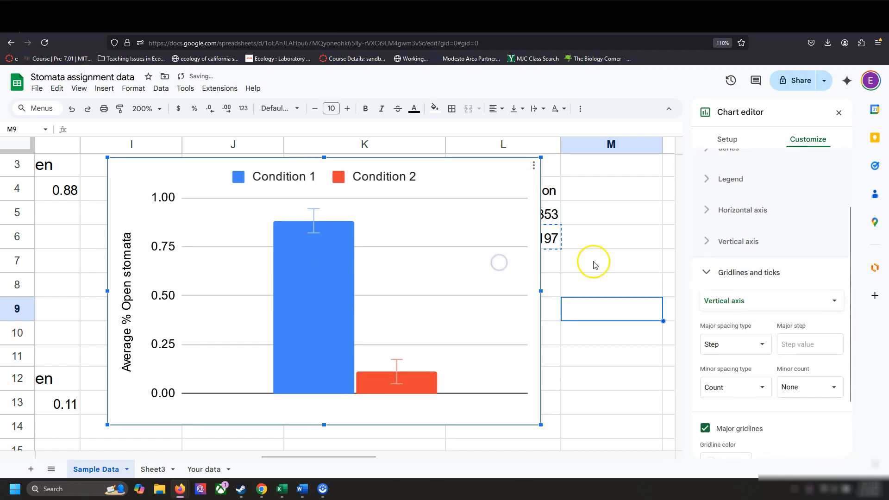
click(573, 239)
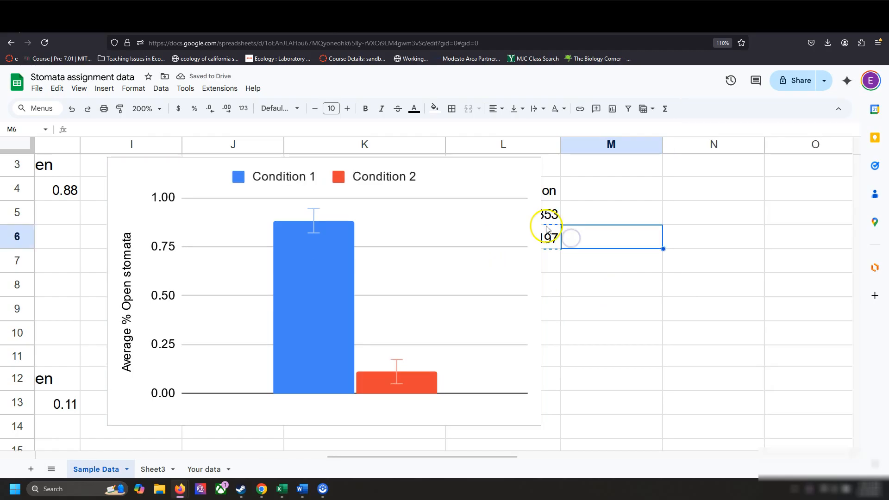
click(483, 314)
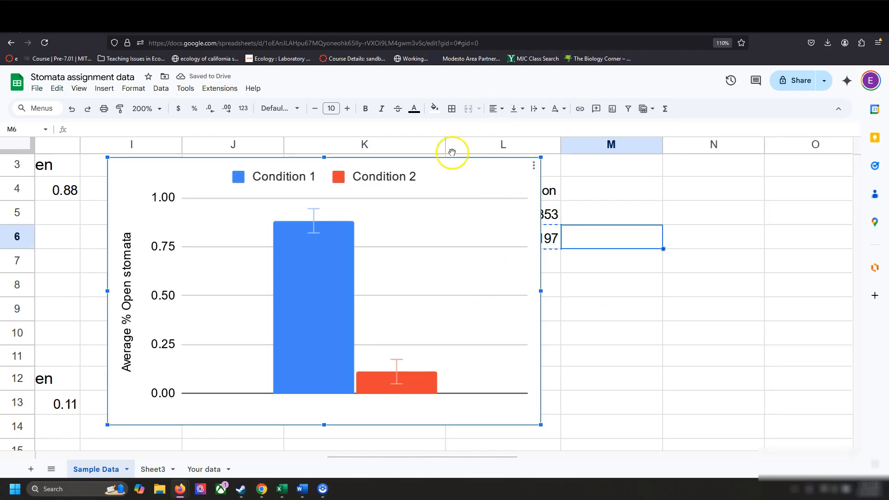
Step: Switch to another browser tab and create a blank Google Docs document through docs.new
click(451, 18)
click(443, 43)
text(docs.new)
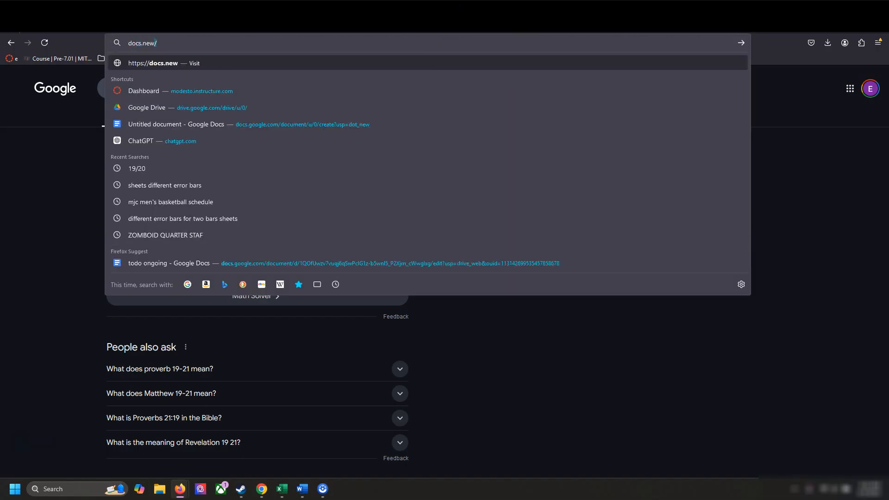
key(Return)
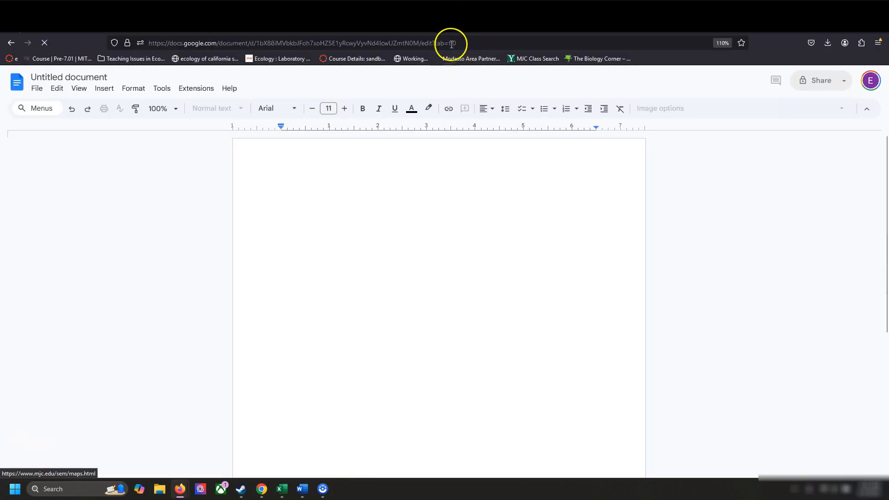
click(452, 42)
text(docs.new)
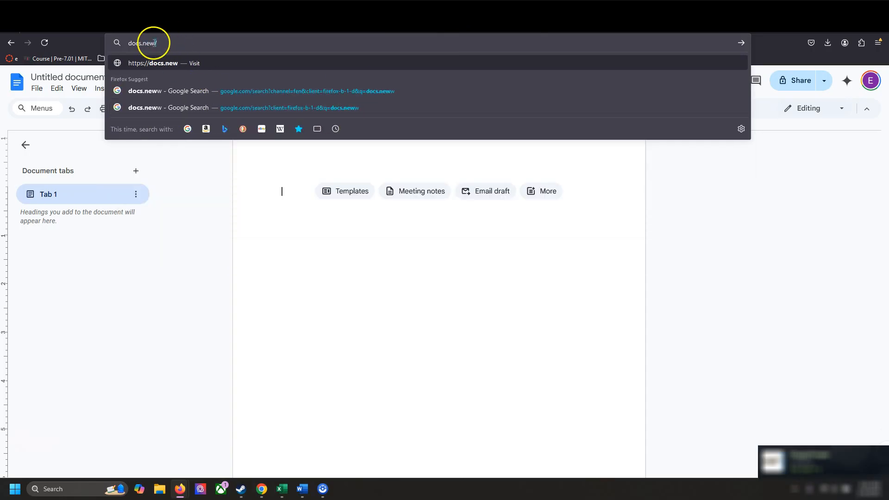
key(Return)
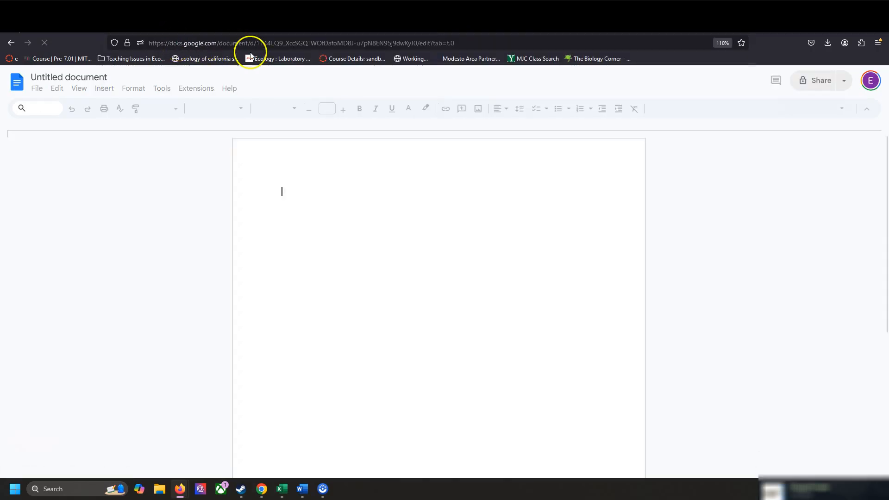
Step: Copy the stomata chart from the Sample Data sheet and paste it unlinked into the blank Google Docs document
click(357, 26)
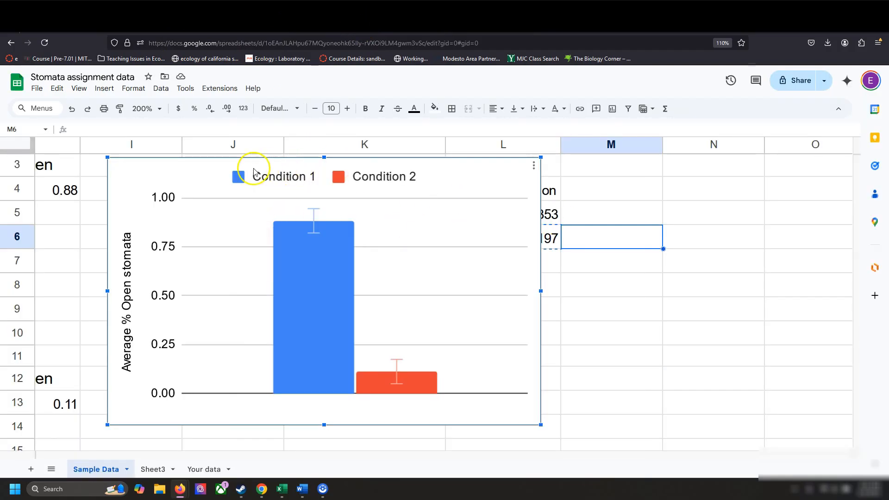
right_click(198, 172)
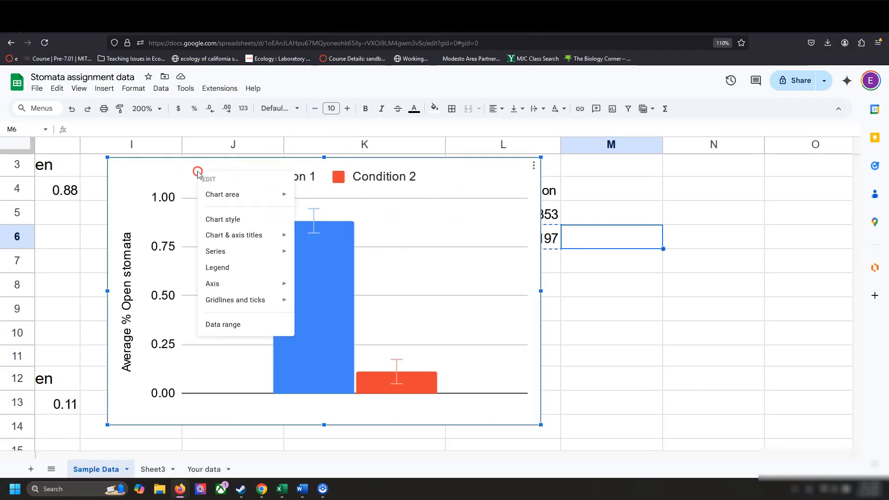
click(142, 148)
click(57, 88)
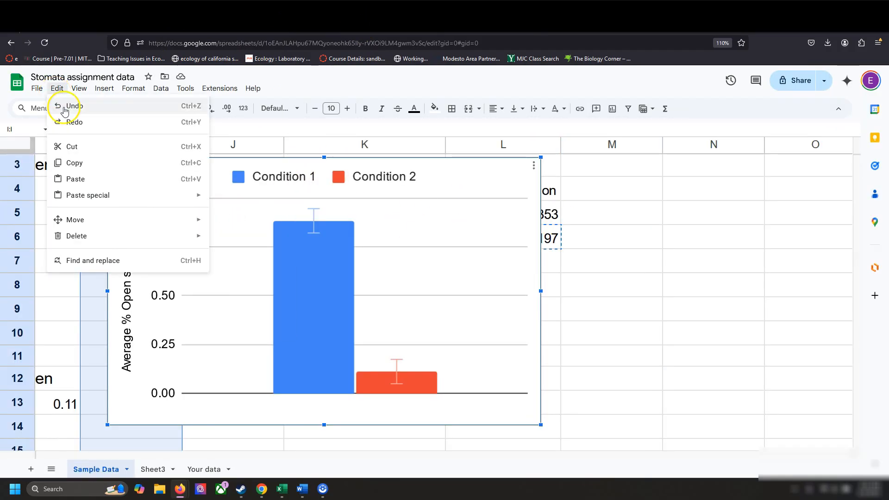
click(79, 163)
key(ctrl+v)
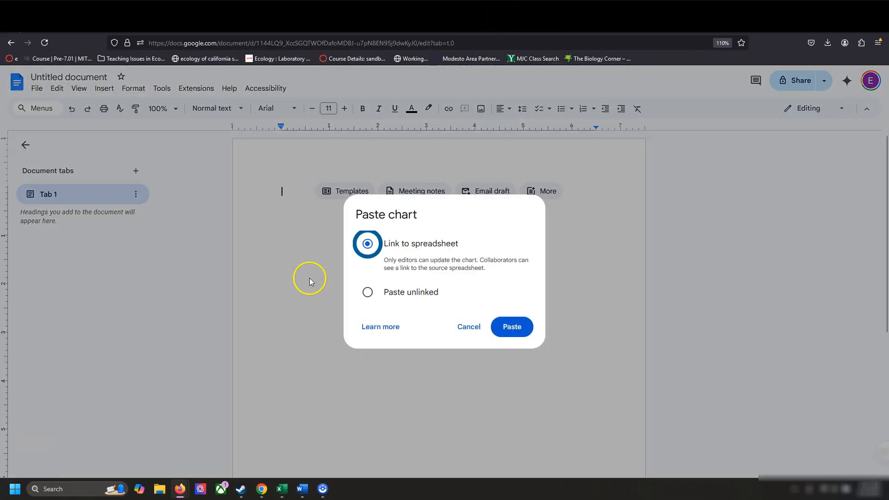
click(367, 293)
click(517, 323)
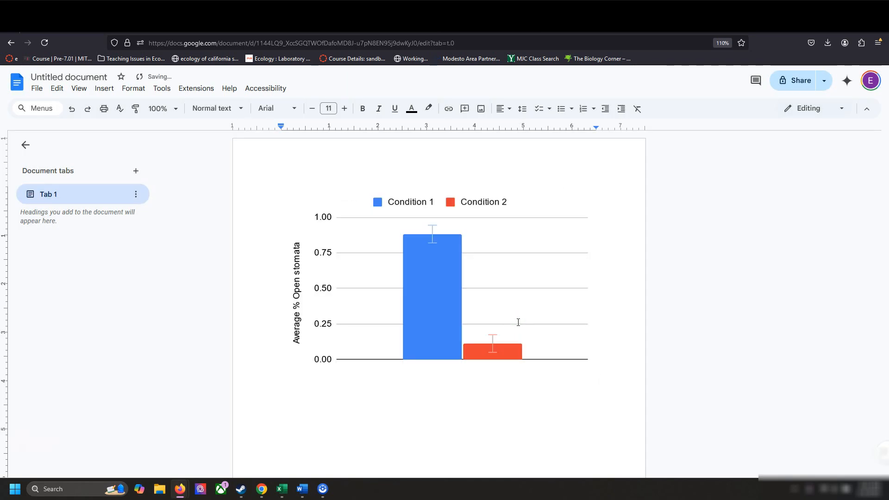
Step: Write below the chart: "The graph above shows the differences in average percent open stomata for two conditions."
key(Return)
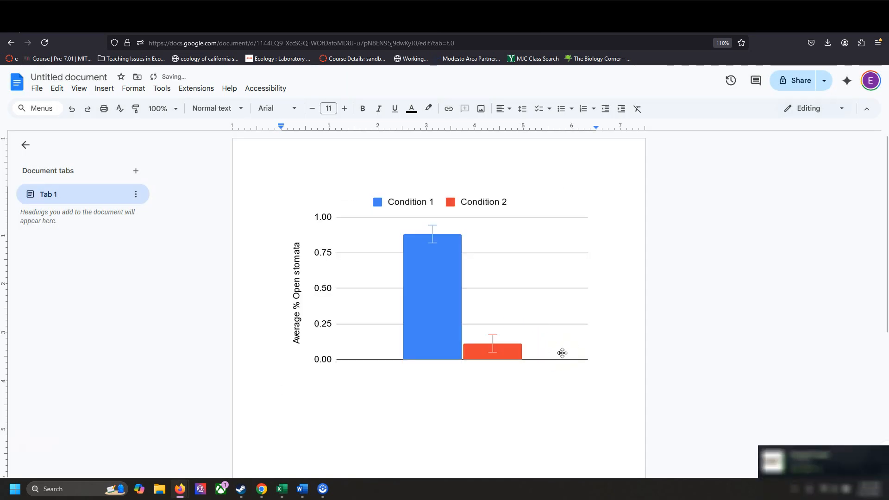
scroll(562, 353, down, 1)
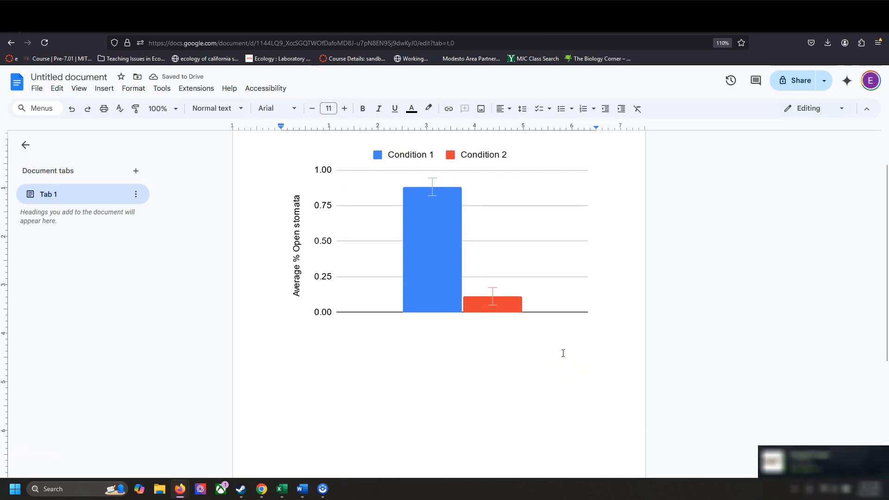
text(The graph above shows the differences in ave)
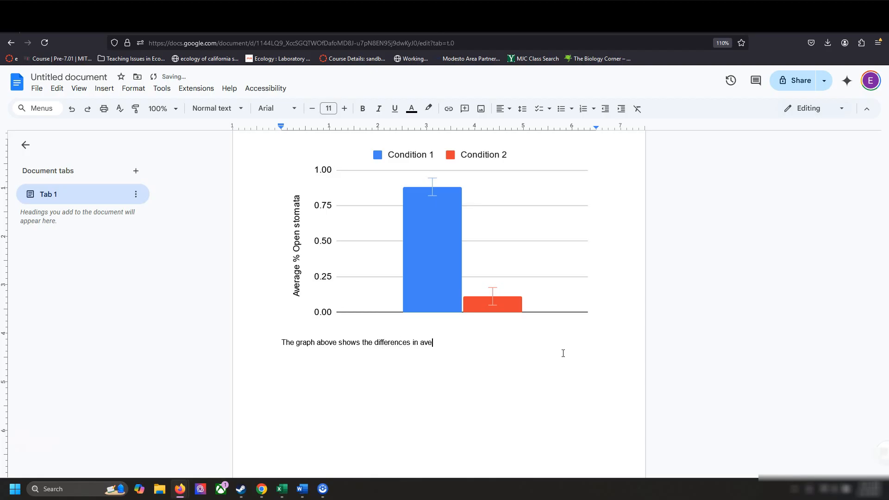
text(rage perce)
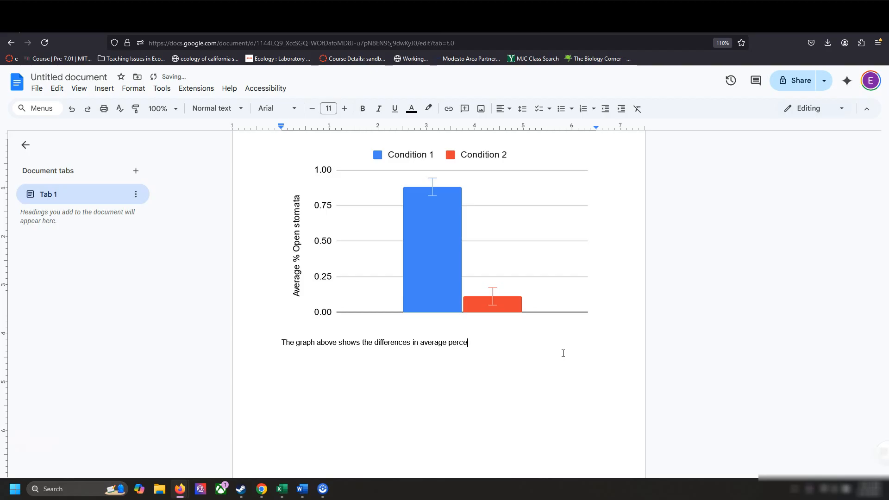
text(nt open stomata for two )
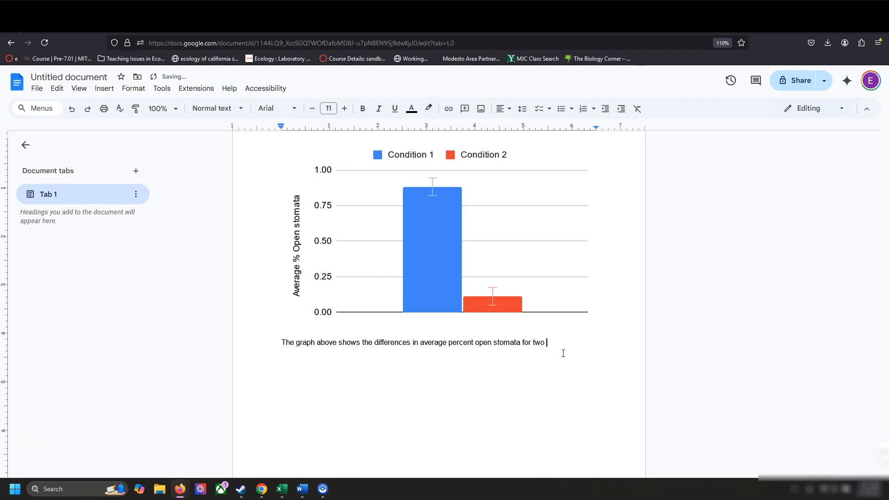
text(conditions.)
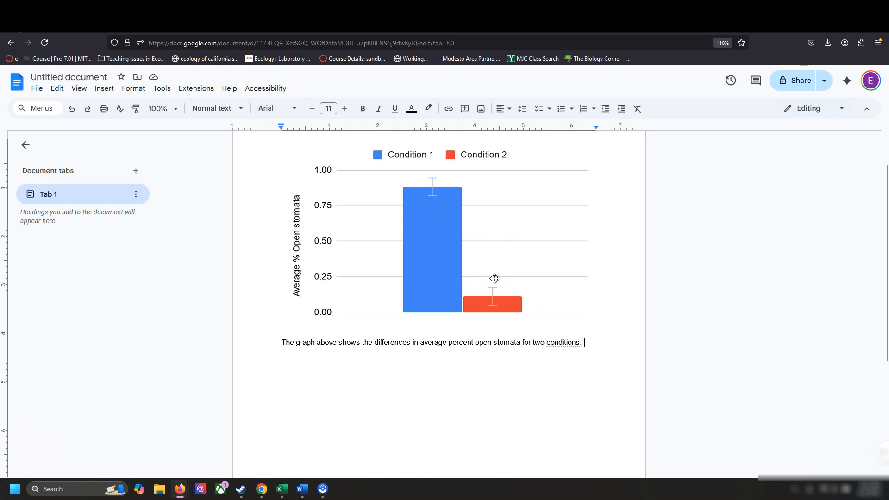
click(459, 258)
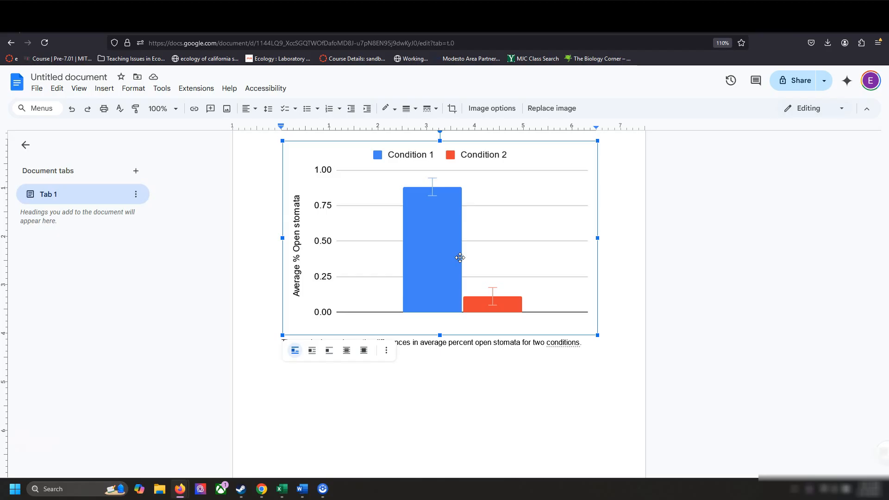
click(557, 355)
click(602, 357)
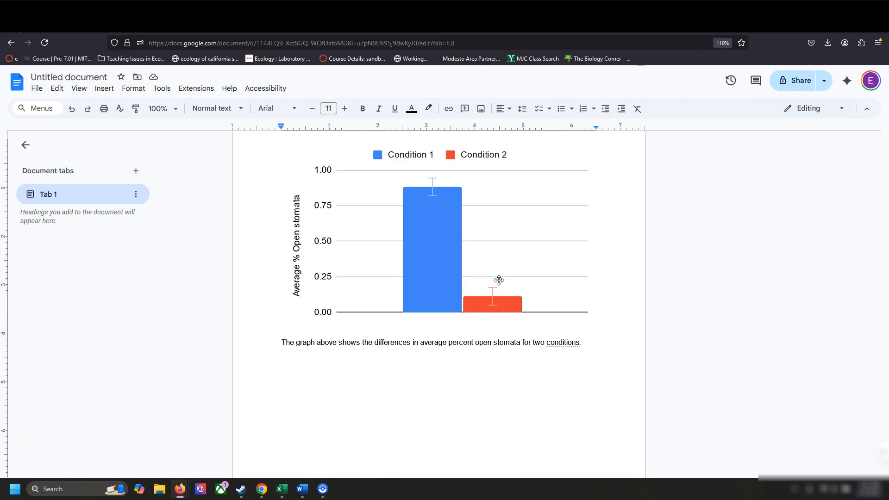
click(592, 353)
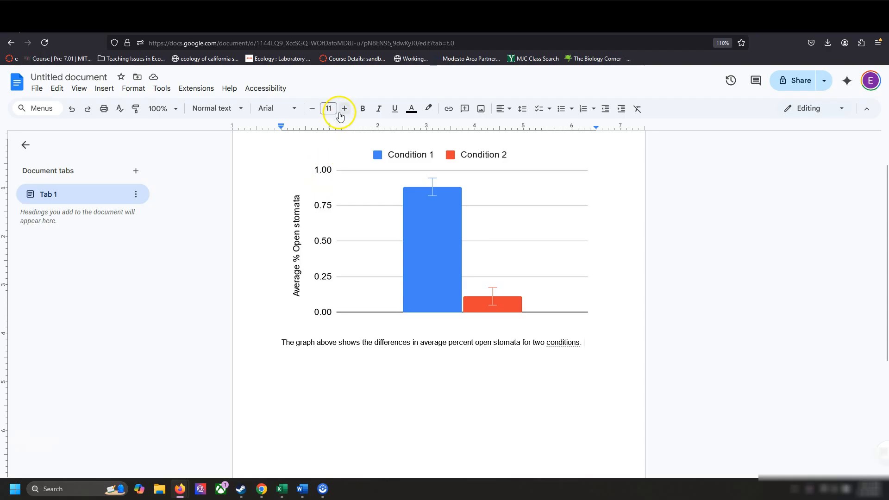
Step: Examine the Condition 1 and Condition 2 data tables on the spreadsheet's Your data sheet, and return to the Google Docs document
click(385, 30)
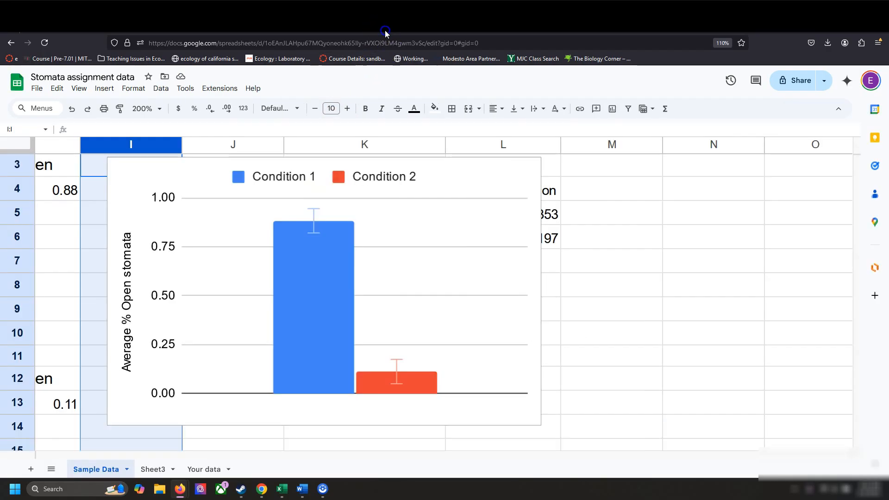
click(209, 467)
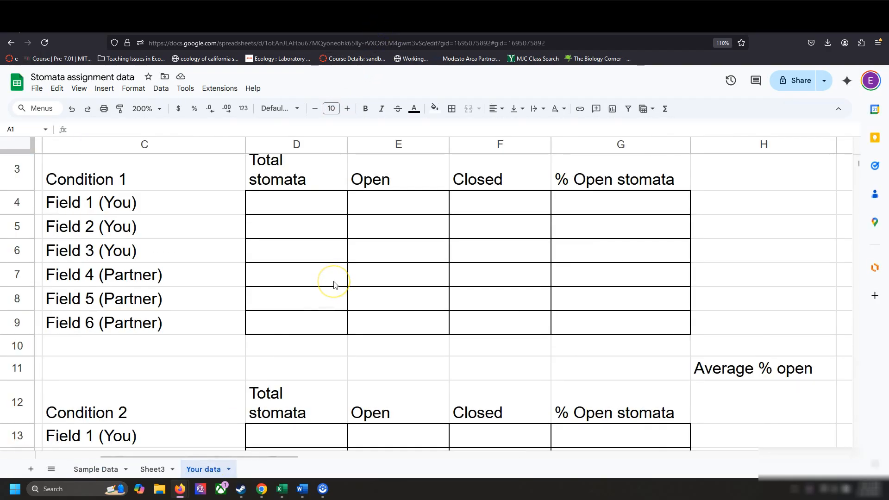
scroll(440, 279, up, 2)
scroll(441, 280, right, 2)
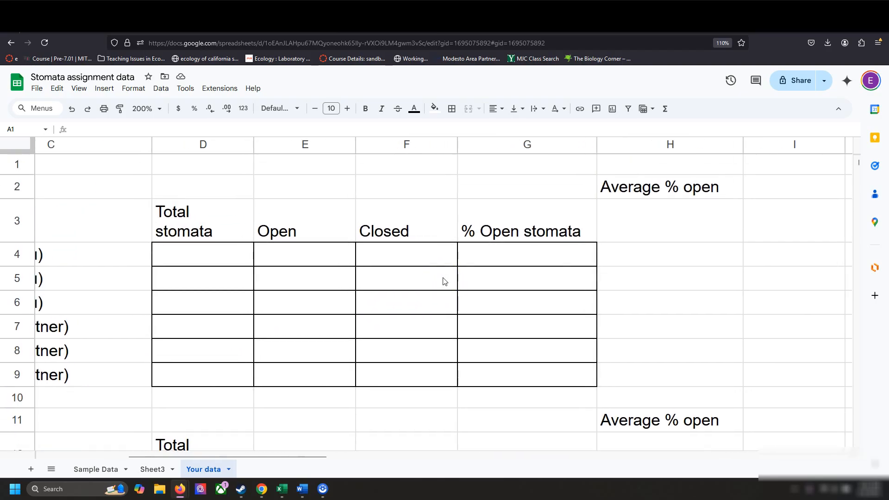
scroll(443, 281, left, 2)
scroll(444, 281, down, 2)
click(444, 281)
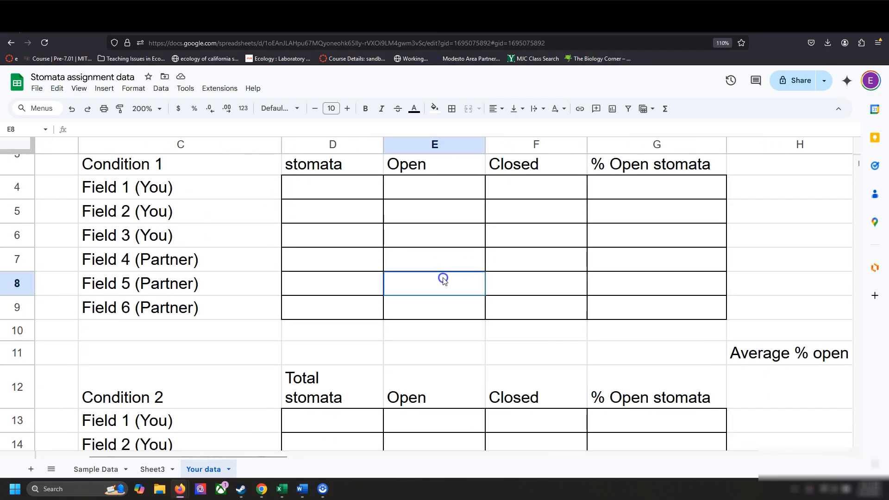
key(Up)
key(Up)
key(Up)
key(Up)
key(Up)
key(Right)
key(Left)
key(Down)
key(Down)
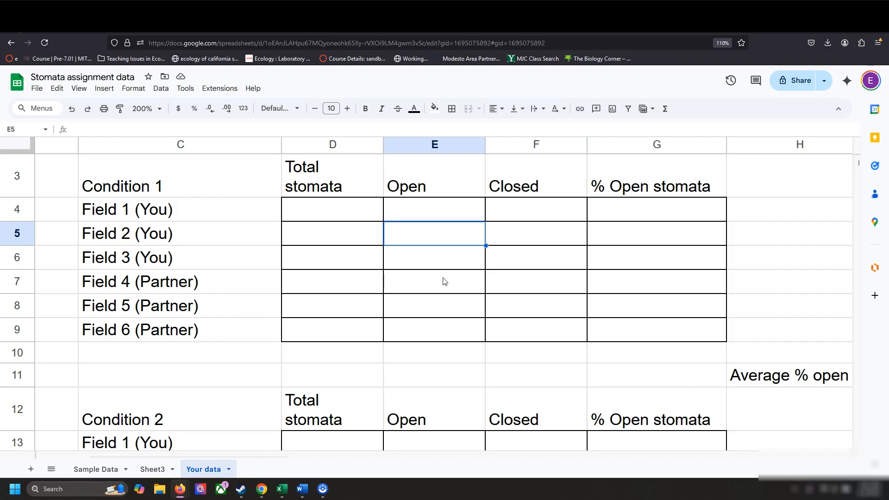
key(Down)
key(Right)
key(Left)
key(Left)
key(Down)
key(Right)
key(Down)
key(Down)
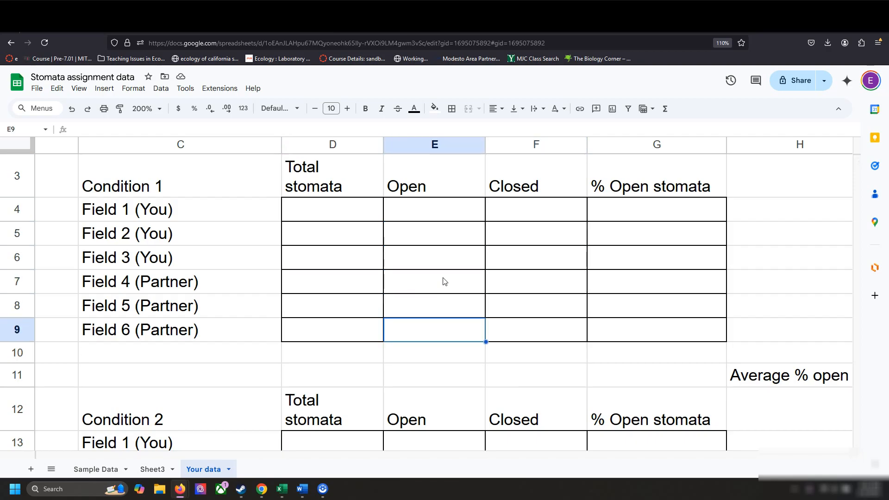
click(453, 213)
key(Down)
key(Down)
key(Down)
key(Down)
key(Down)
click(468, 37)
right_click(478, 25)
click(459, 24)
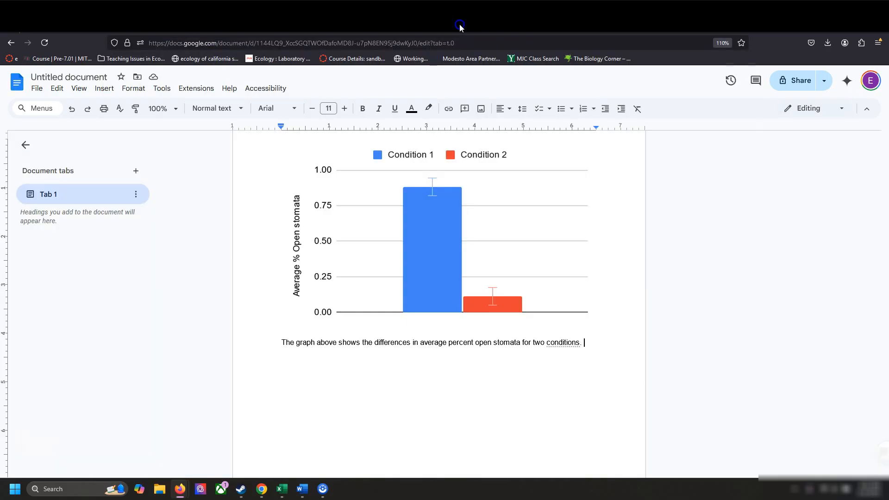
click(478, 399)
scroll(477, 399, down, 2)
click(477, 399)
click(571, 326)
key(Up)
scroll(571, 326, up, 1)
scroll(571, 326, up, 2)
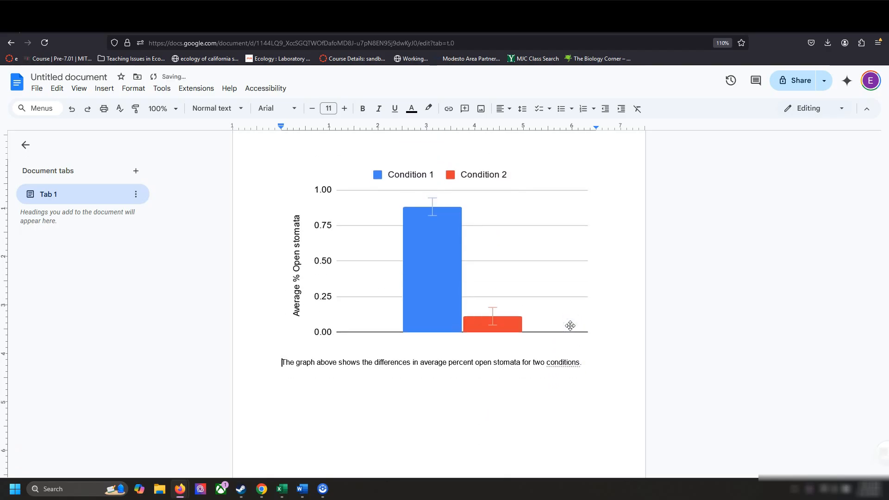
key(BackSpace)
key(ctrl+z)
Step: Start a new line below the sentence describing the graph
click(584, 363)
key(Return)
click(533, 388)
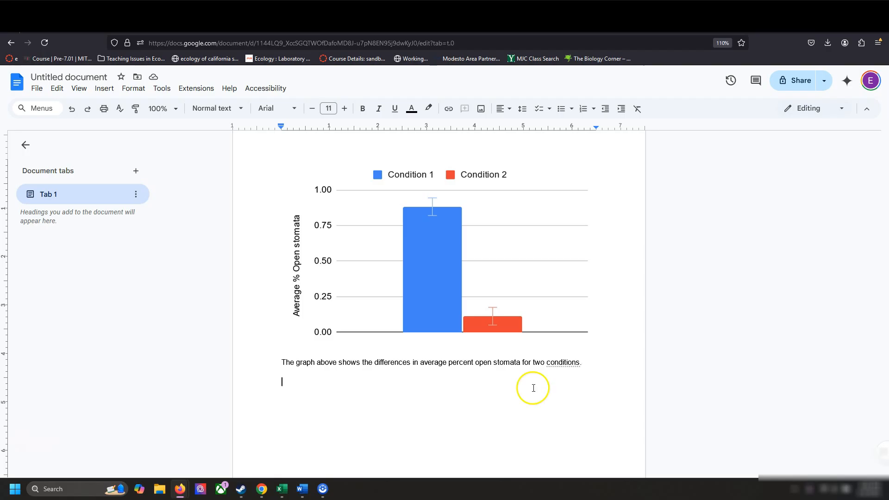